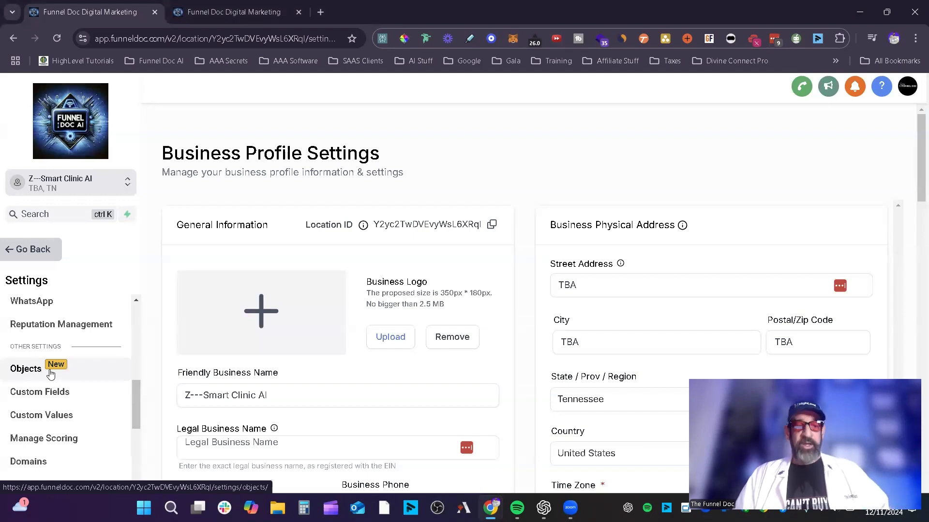
Open the Pets custom object from the Objects settings and review its names, primary display field and description.
left_click(43, 369)
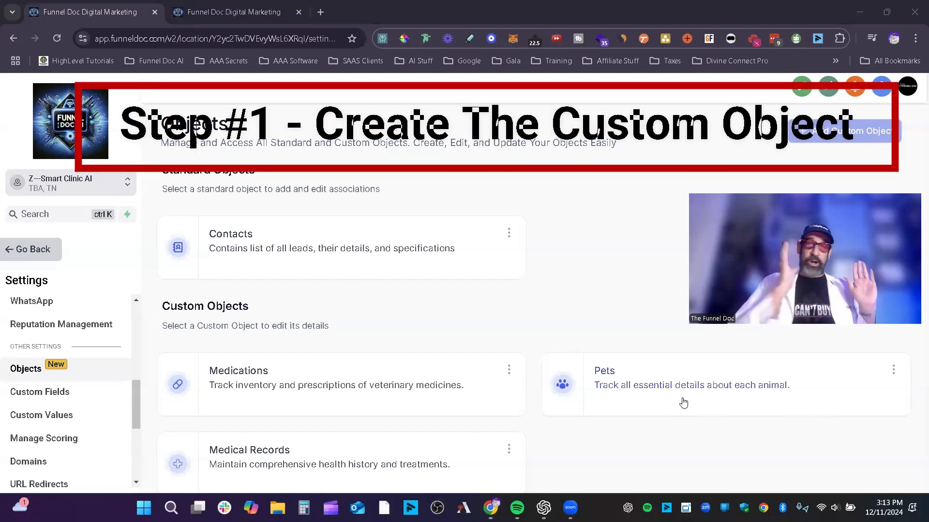
left_click(739, 441)
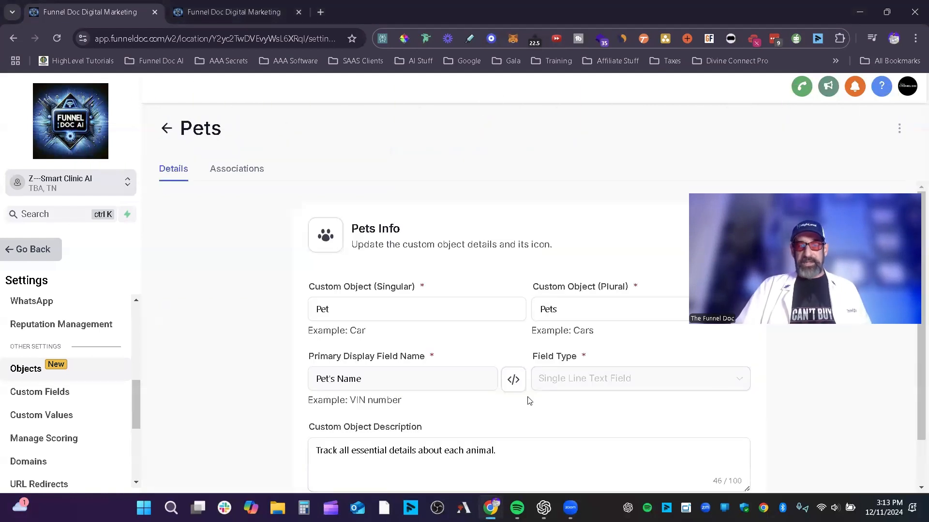
scroll(529, 400, "down", 1)
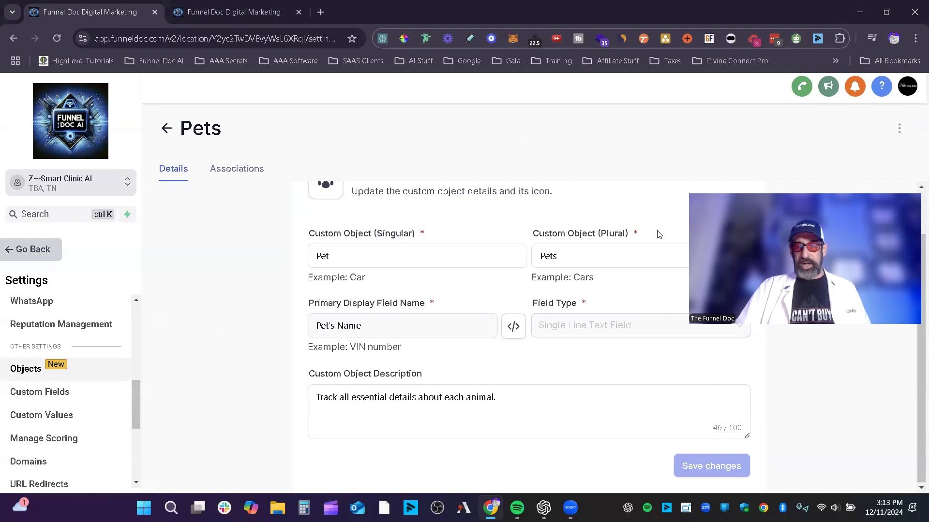
scroll(304, 286, "up", 1)
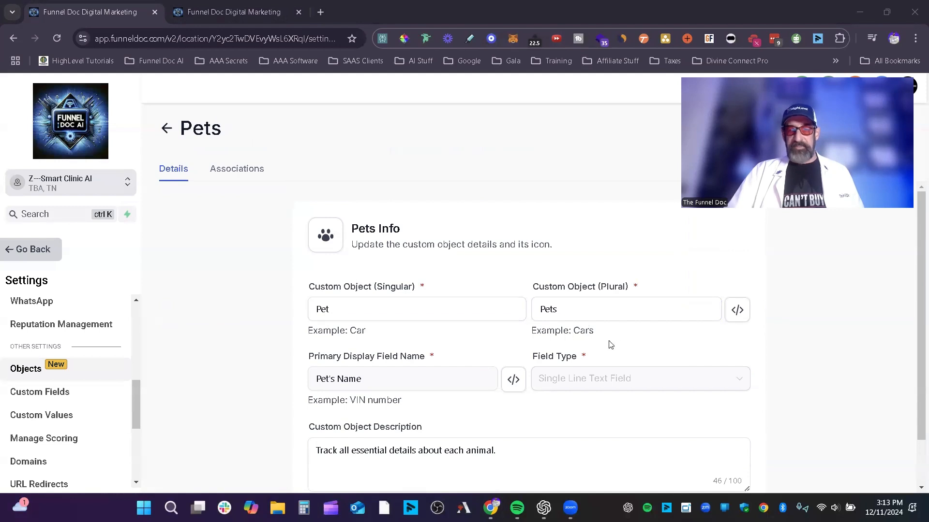
scroll(382, 335, "down", 1)
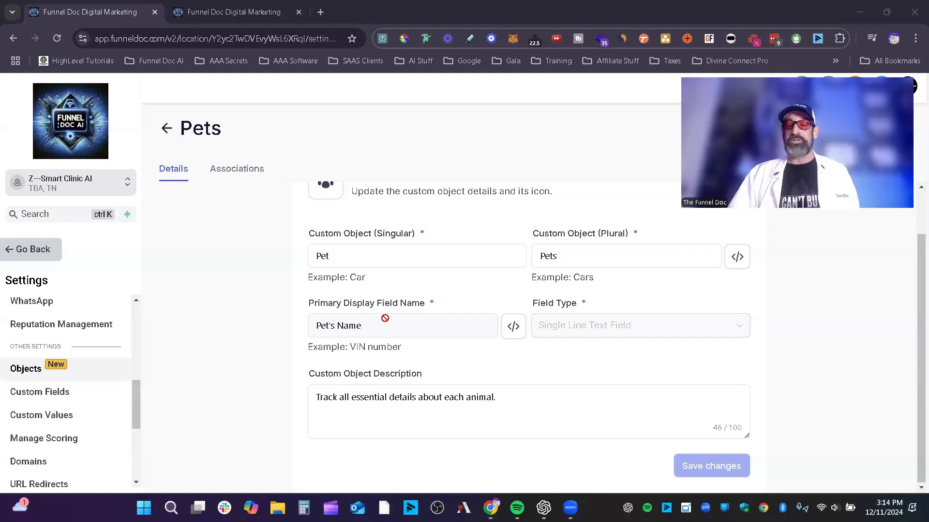
scroll(481, 351, "up", 1)
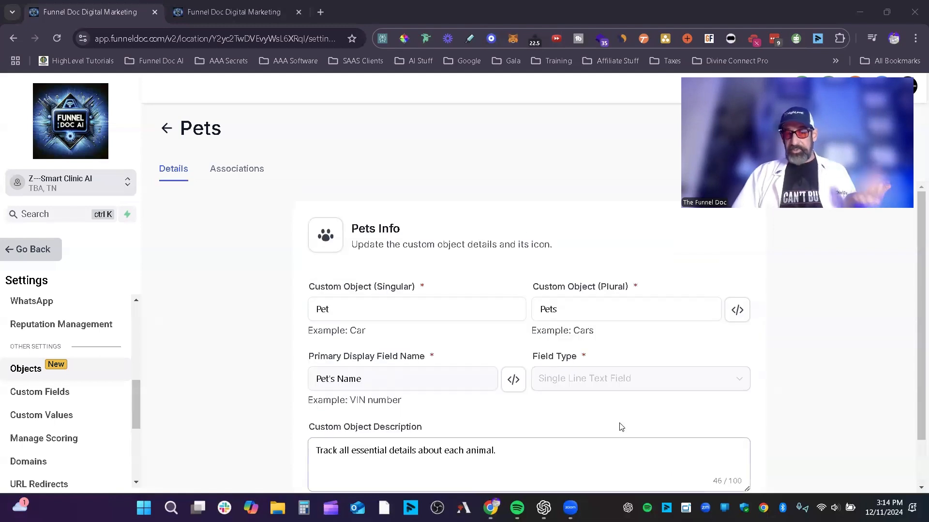
Start a new association for the Pets object and select Medications as the object to associate with.
left_click(252, 178)
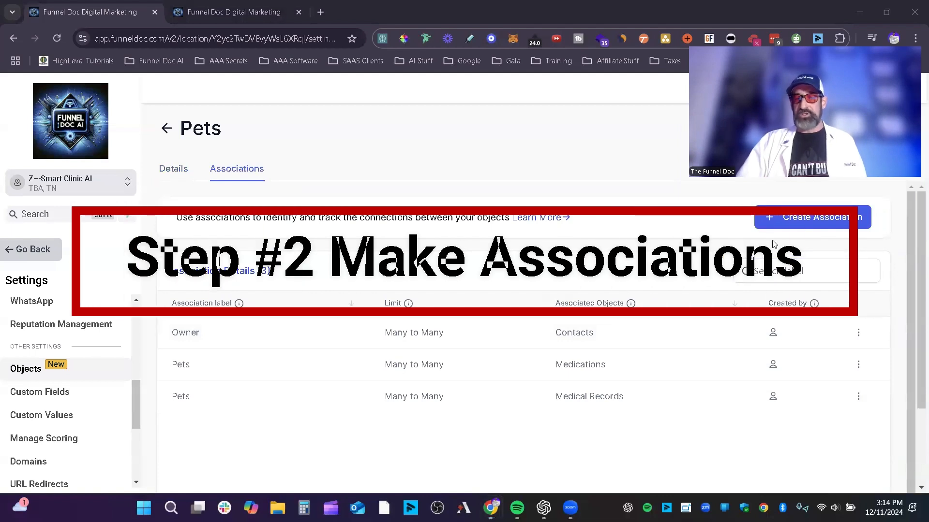
left_click(861, 209)
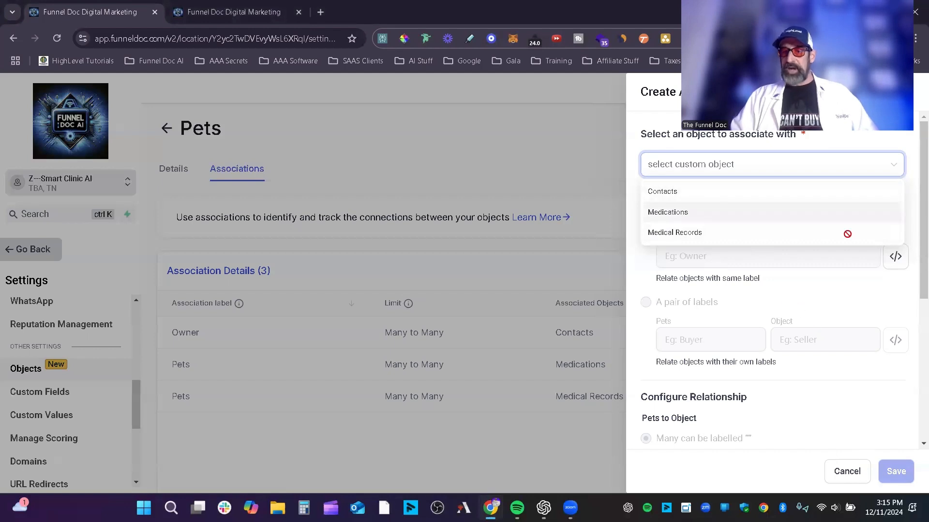
left_click(755, 192)
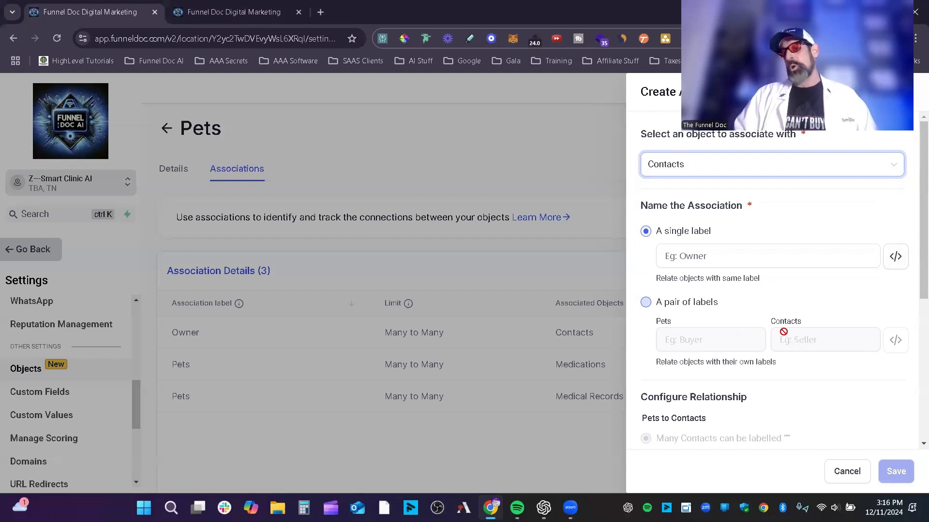
left_click(737, 175)
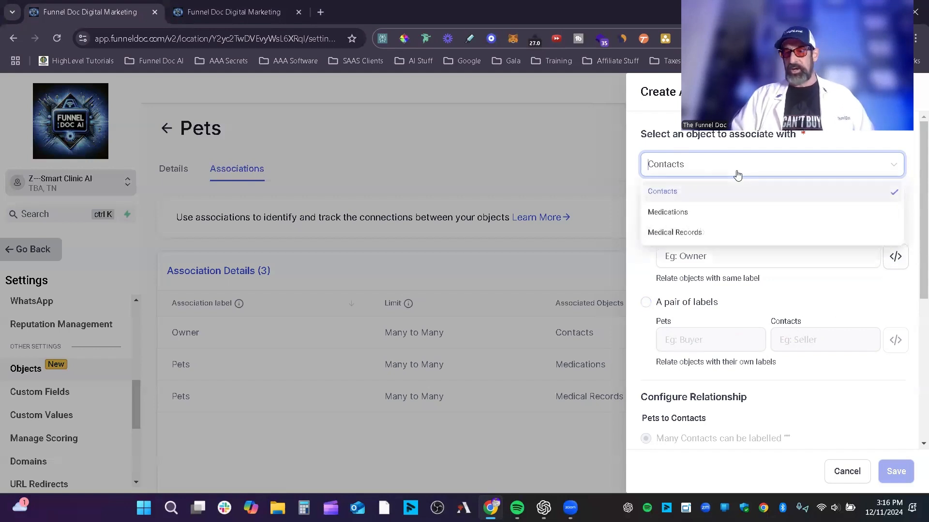
left_click(691, 221)
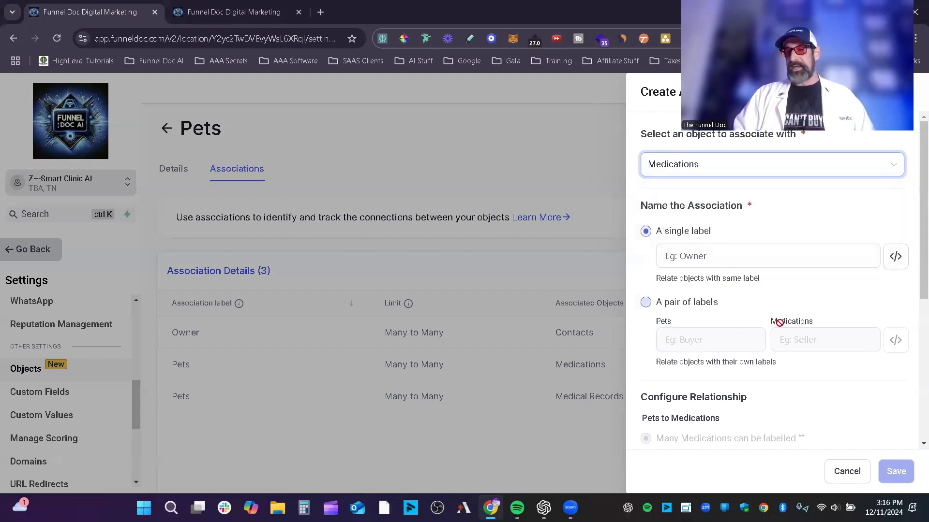
Name the association with a pair of labels, "Pets" for Pets and "medication" for Medications.
left_click(646, 302)
left_click(704, 341)
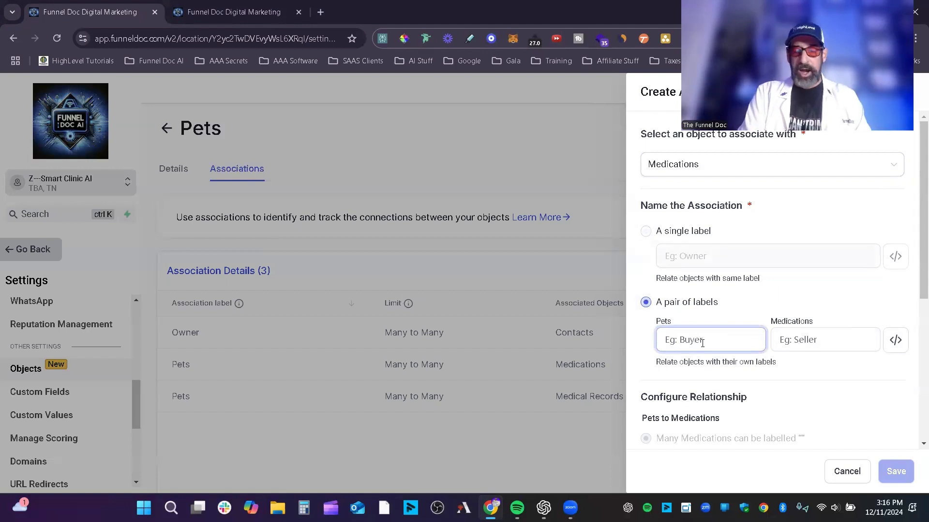
type("Pets")
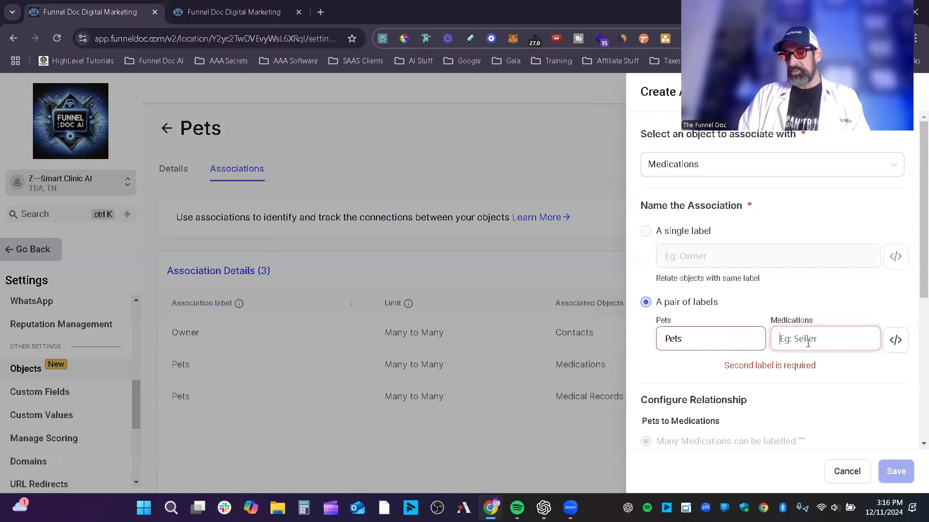
scroll(796, 339, "down", 3)
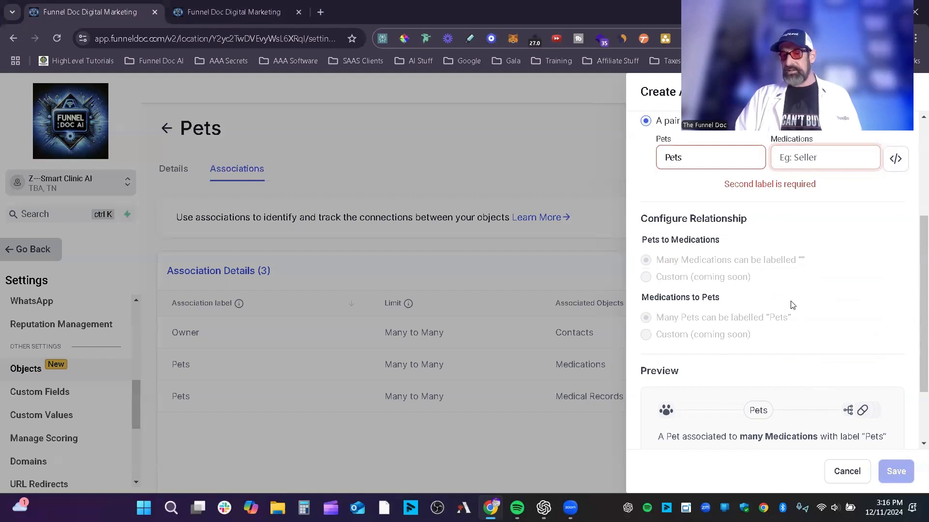
scroll(792, 305, "up", 4)
scroll(799, 230, "down", 5)
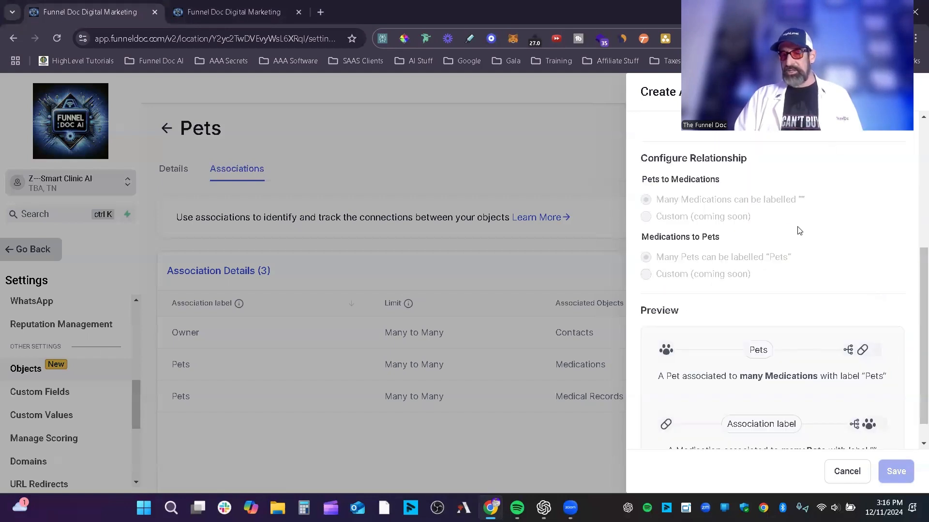
scroll(799, 231, "up", 5)
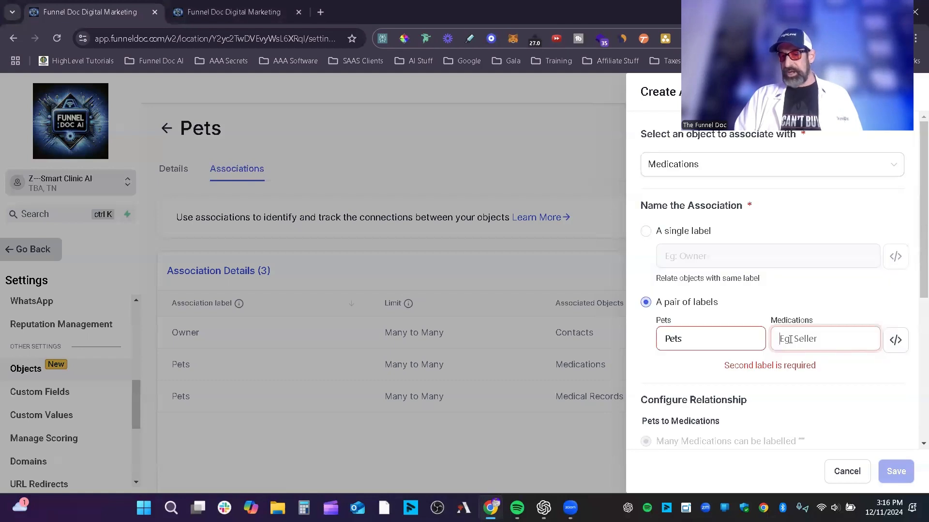
type("medica")
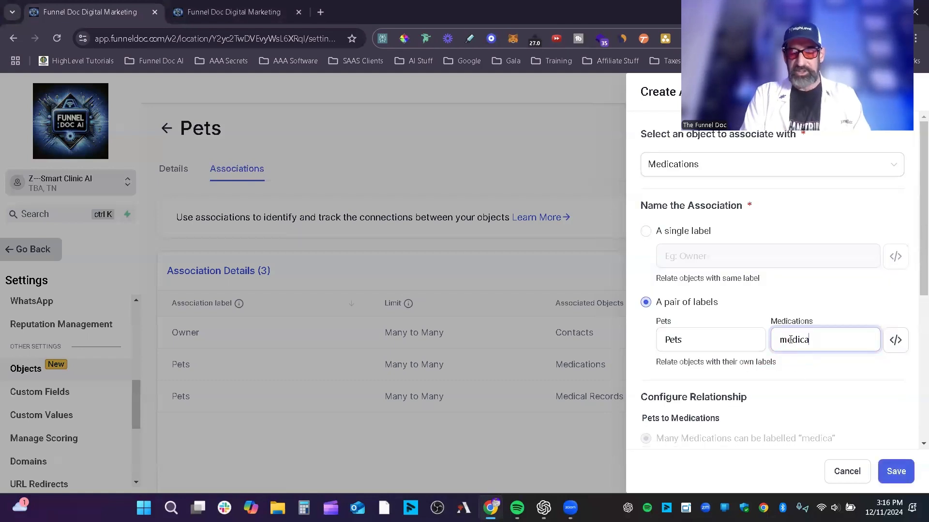
type("tioon")
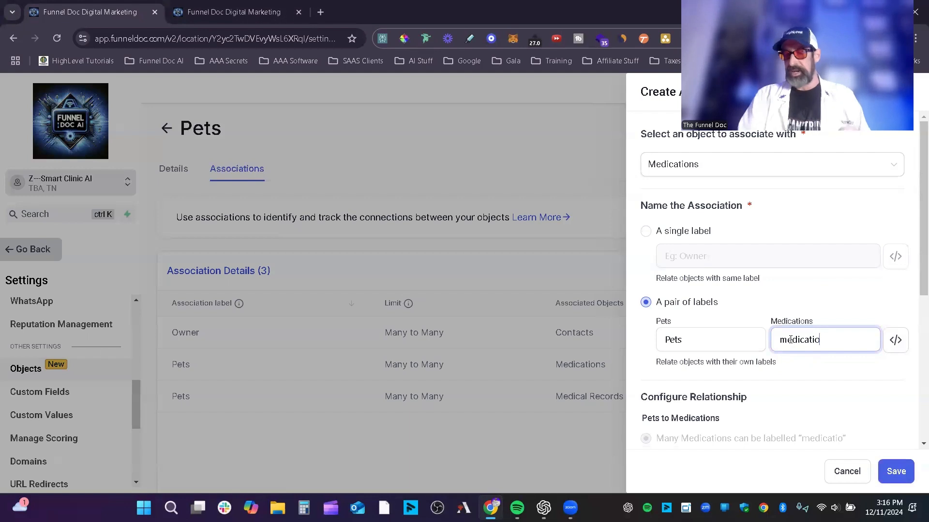
Review the relationship settings and preview of the new association, and discard it without saving.
scroll(818, 383, "down", 1)
scroll(840, 382, "down", 2)
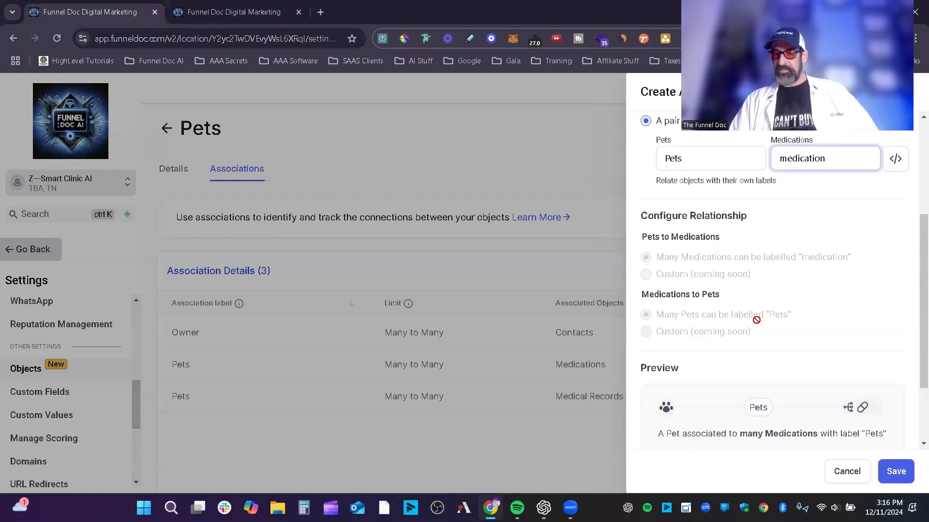
scroll(861, 403, "down", 2)
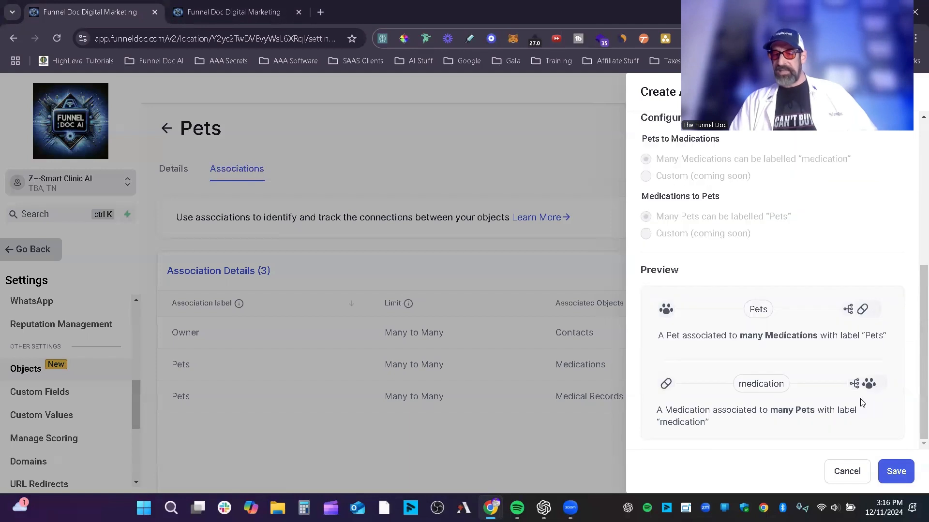
left_click(847, 472)
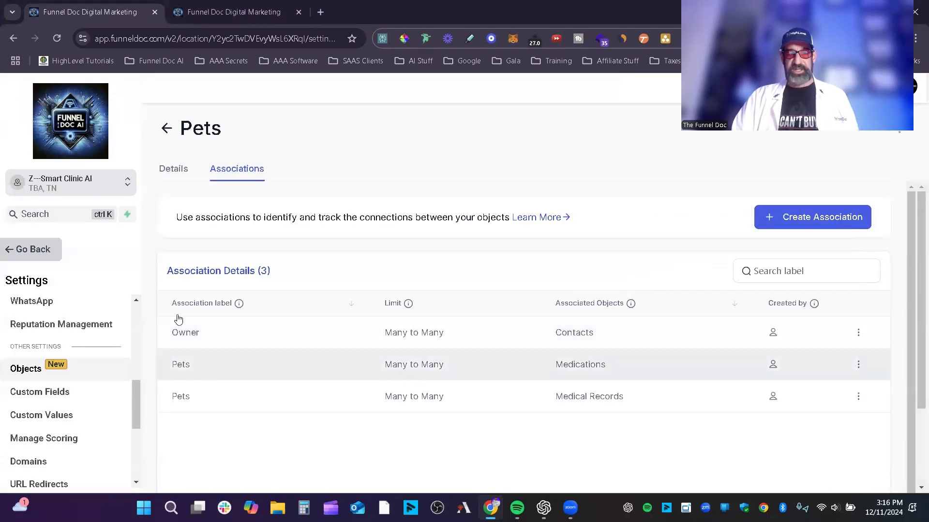
Examine the association labels of the Pets object and open the associations of the standard Contacts object.
left_click_drag(200, 332, 170, 334)
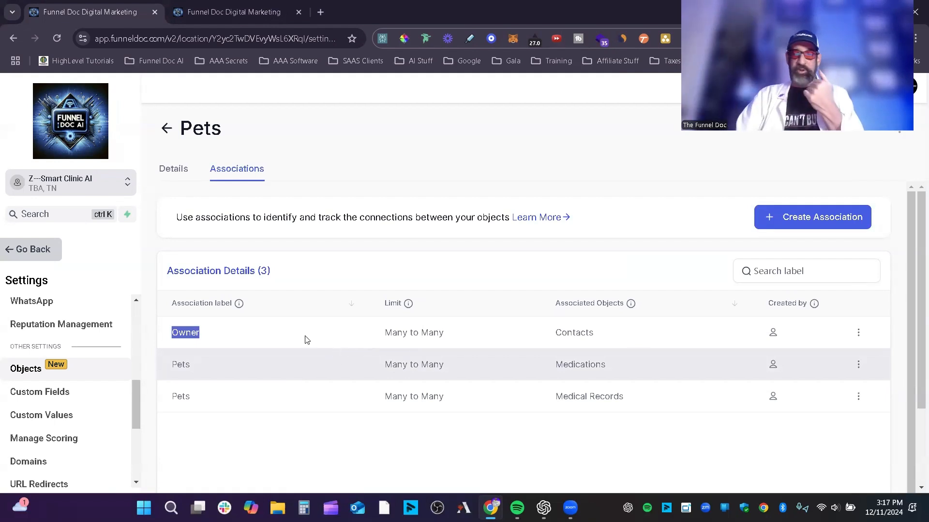
double_click(179, 362)
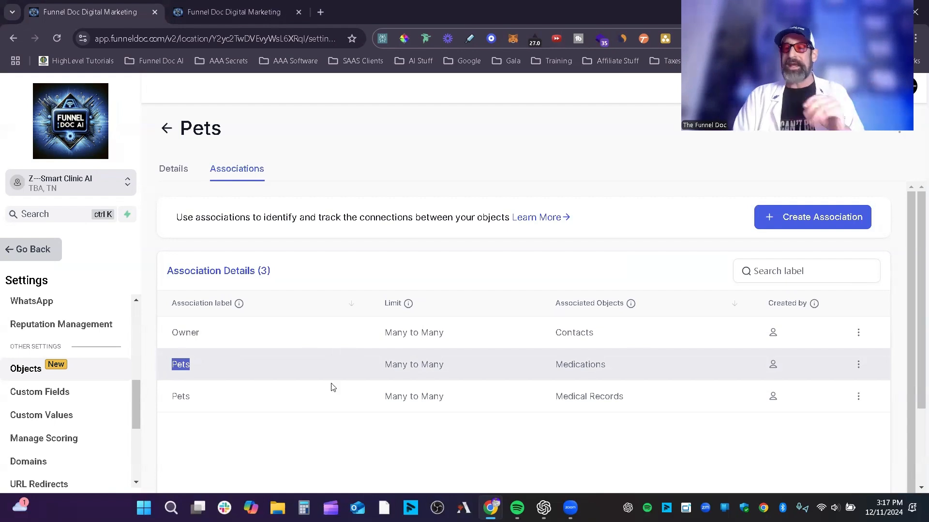
left_click(160, 133)
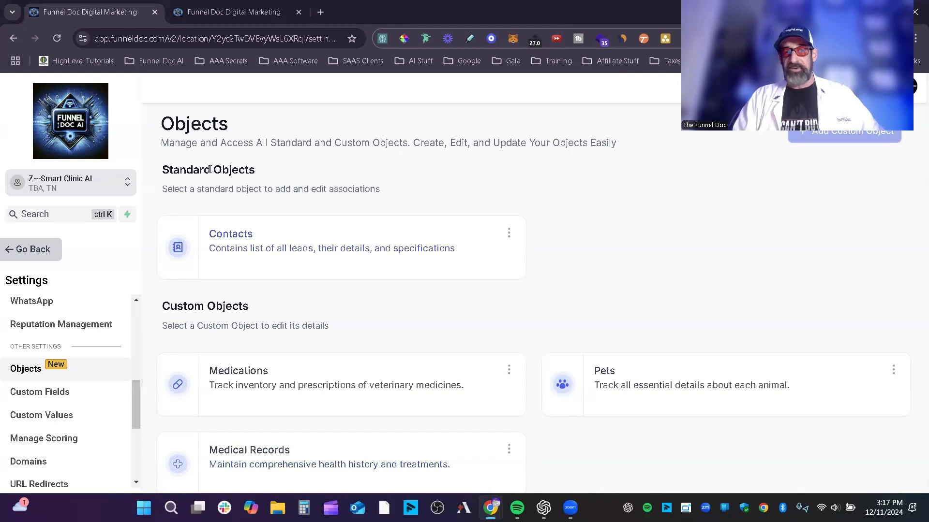
left_click_drag(256, 173, 166, 140)
left_click(351, 224)
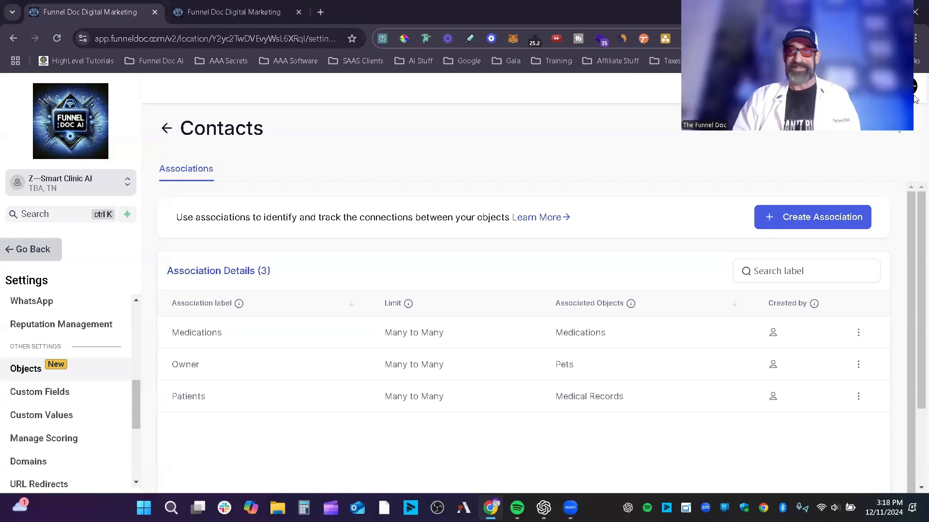
Open the Custom Fields settings and filter the field folders to the Pet object.
left_click(167, 128)
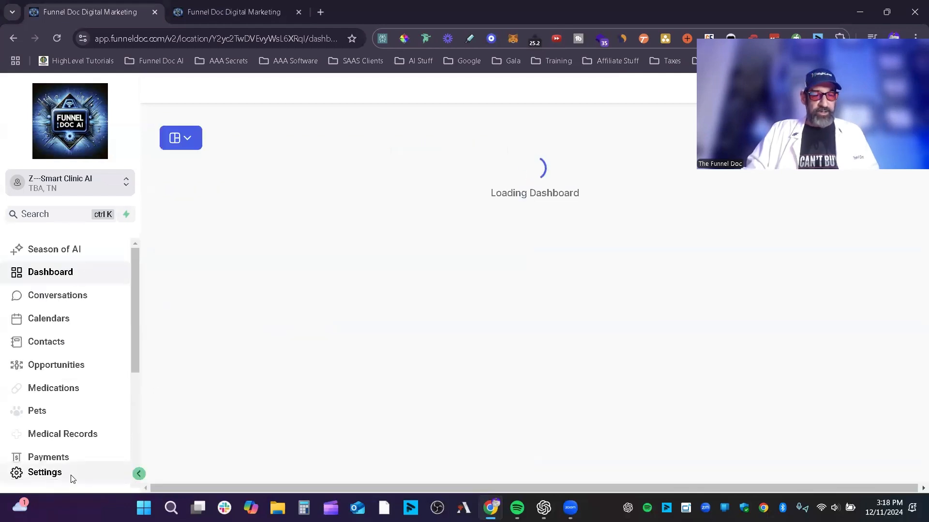
left_click(72, 478)
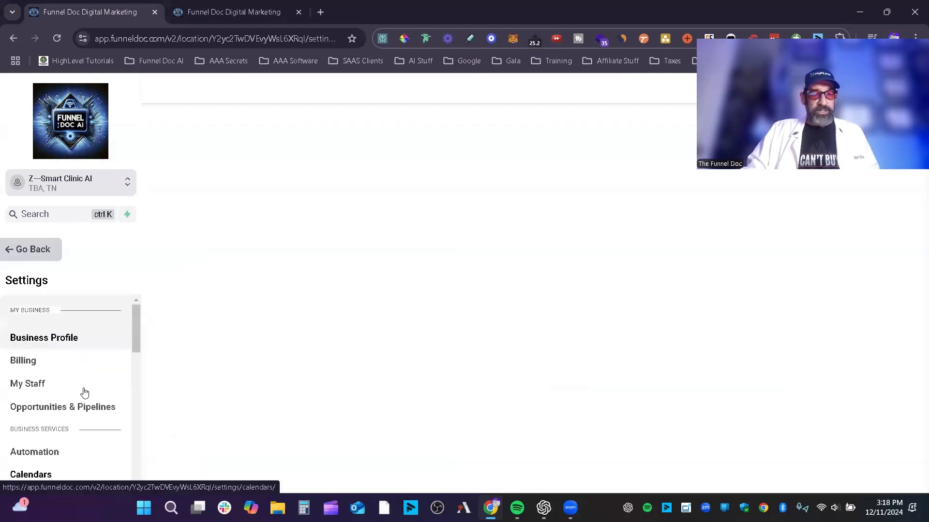
scroll(73, 402, "down", 10)
scroll(64, 419, "up", 3)
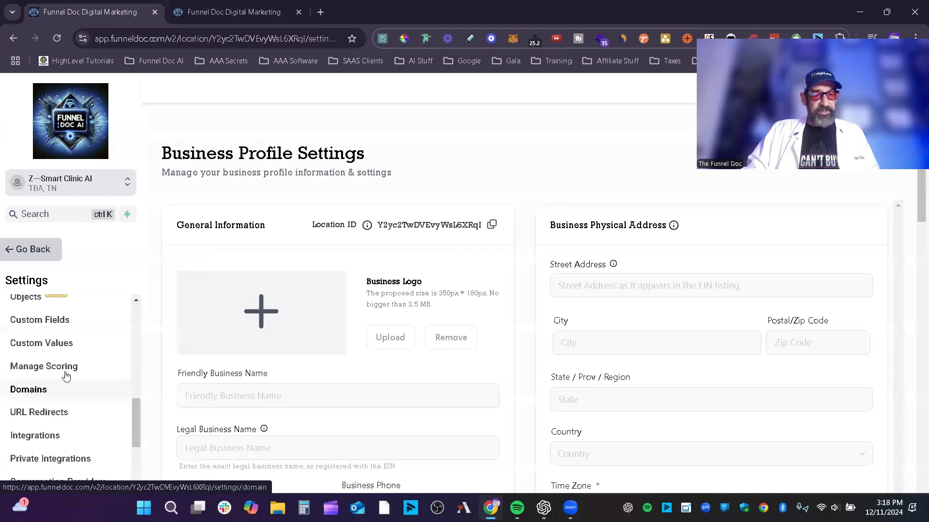
left_click(57, 314)
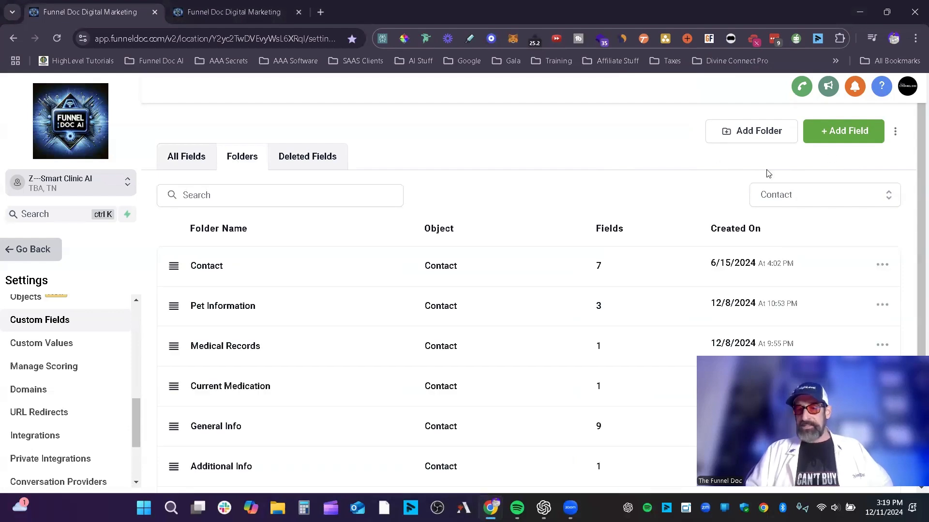
left_click(836, 203)
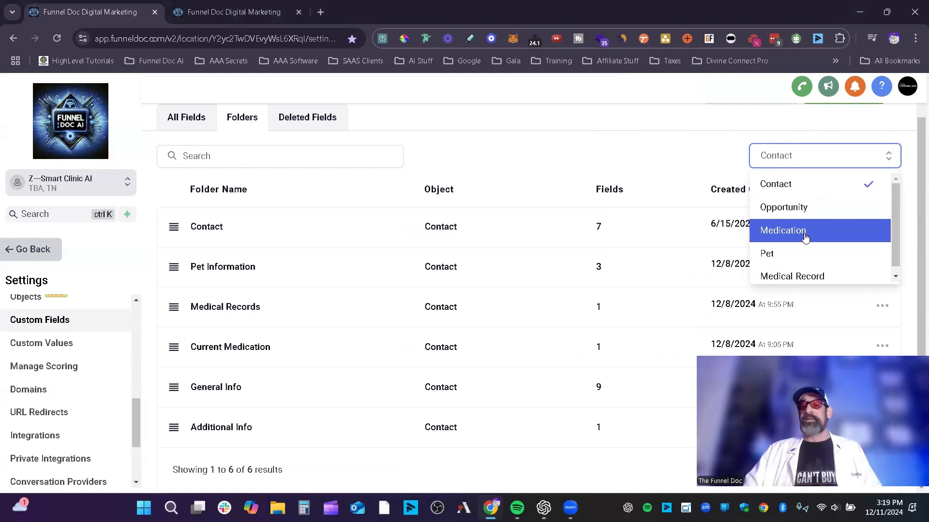
left_click(786, 254)
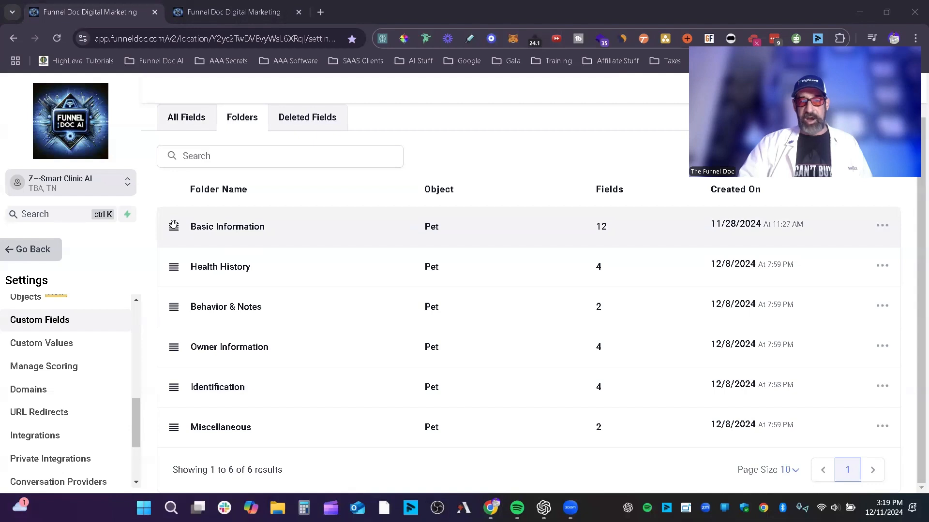
Move the Basic Information folder below Health History and return it to first place in the Pet folder list.
mouse_move(174, 226)
left_mouse_down()
mouse_move(173, 265)
mouse_move(230, 277)
left_mouse_up()
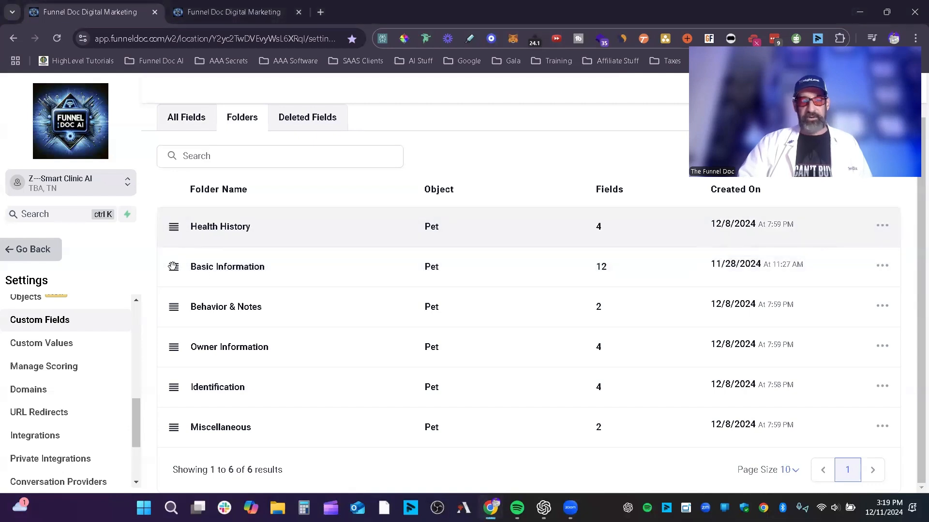
left_click_drag(173, 267, 174, 232)
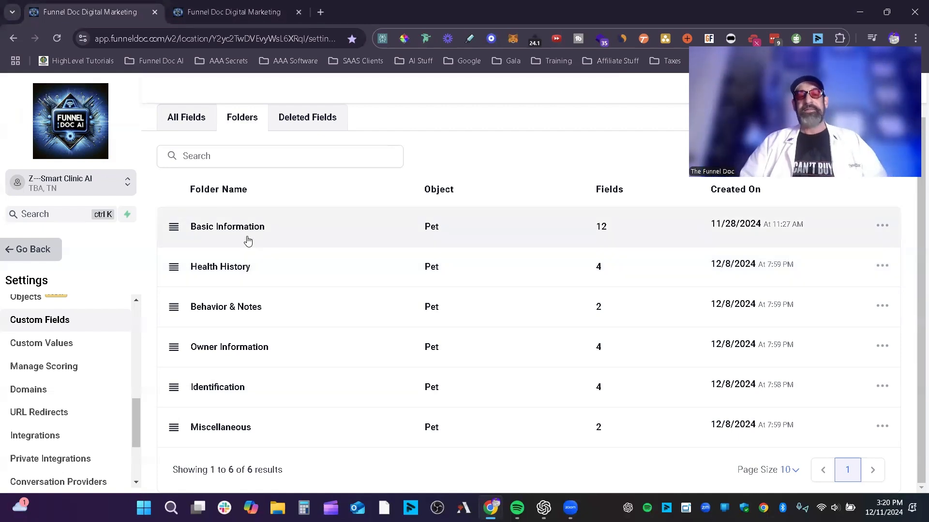
Examine the fields, types and unique keys in the Pet object's Basic Information folder, and return to the folder list.
left_click(273, 231)
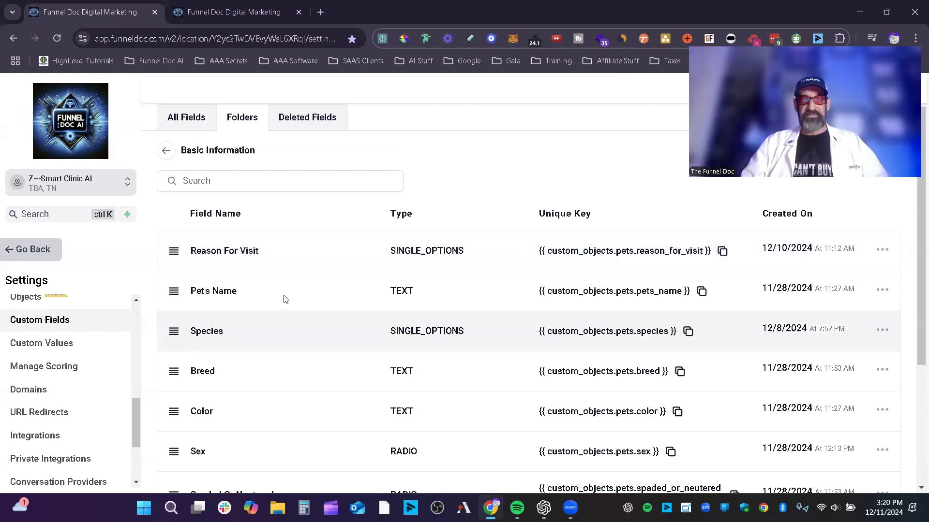
scroll(285, 303, "down", 1)
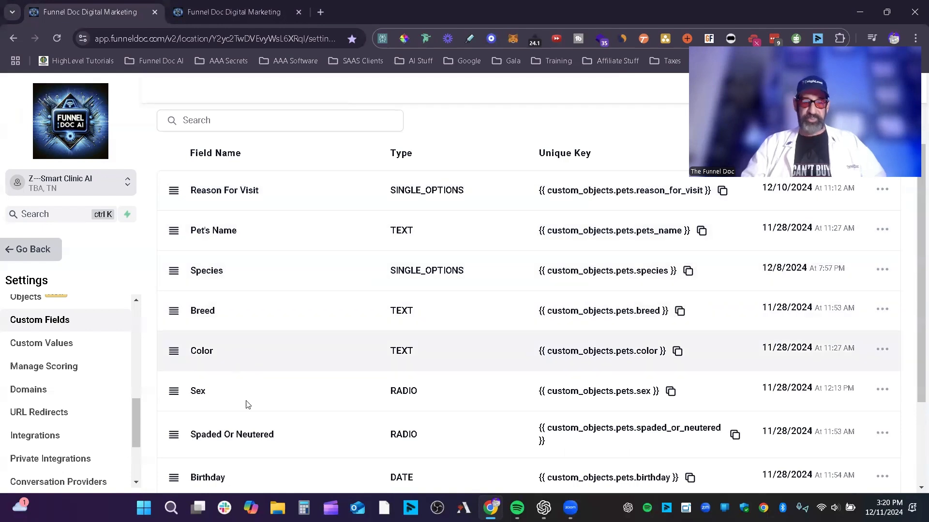
scroll(290, 427, "down", 1)
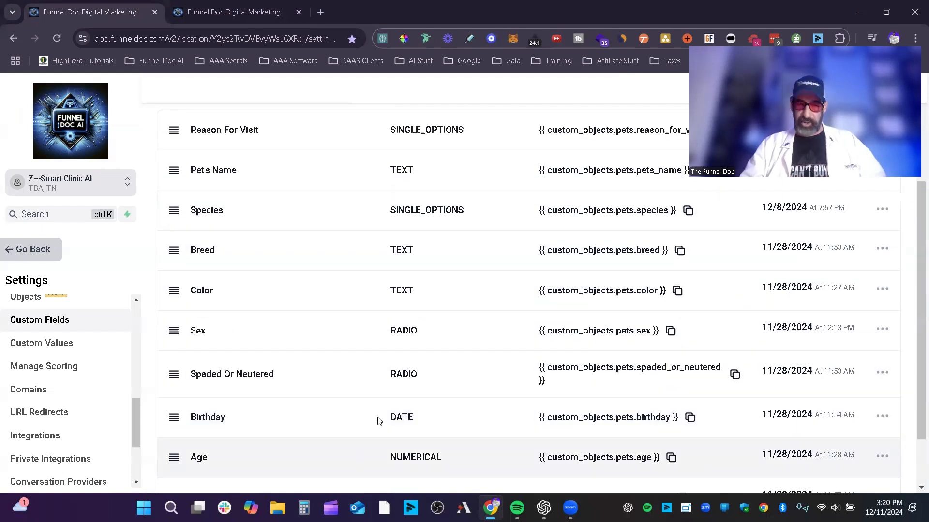
scroll(368, 421, "down", 1)
scroll(351, 419, "down", 1)
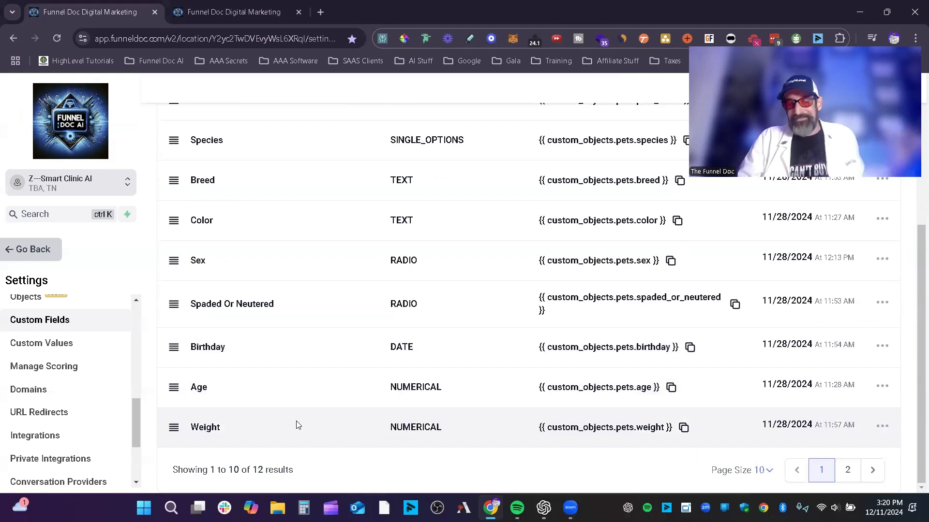
scroll(297, 424, "up", 4)
left_click(165, 194)
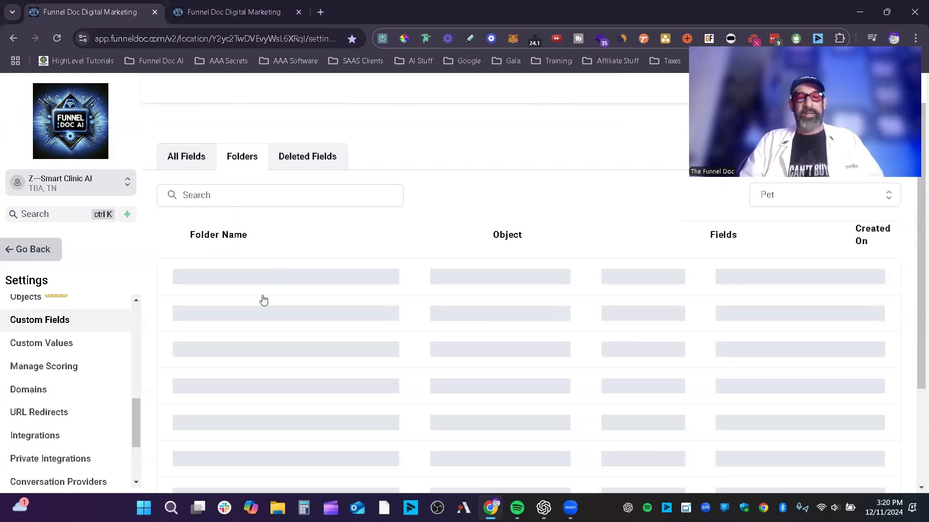
Examine the fields in the Health History and Owner Information folders, and return to the Pet folder list.
left_click(257, 309)
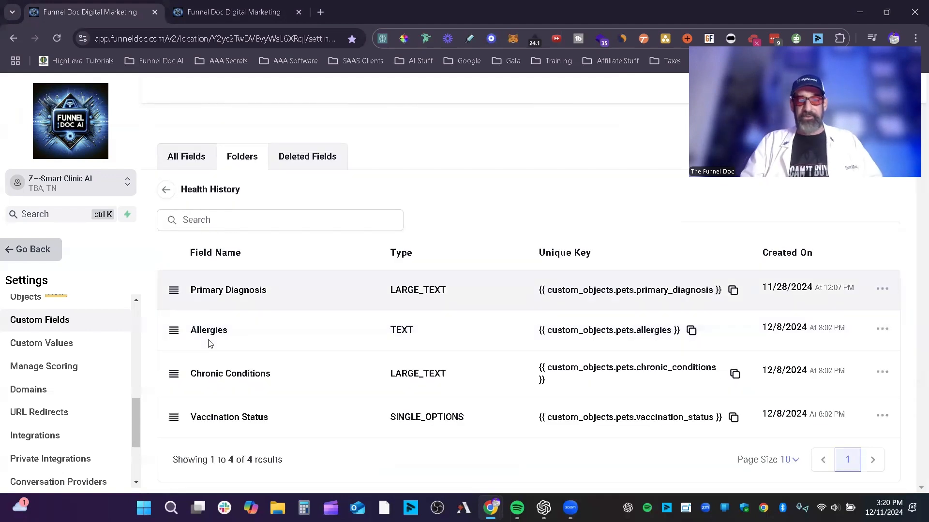
left_click(167, 193)
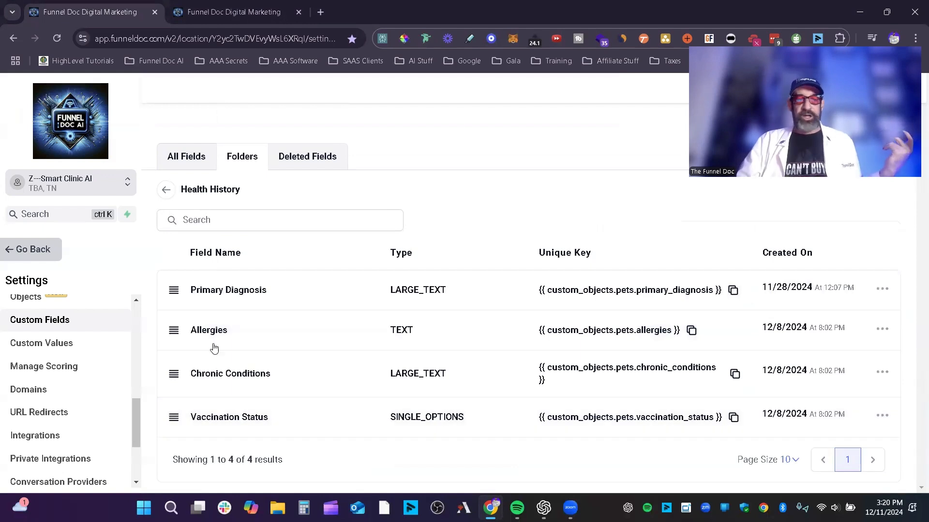
left_click(257, 390)
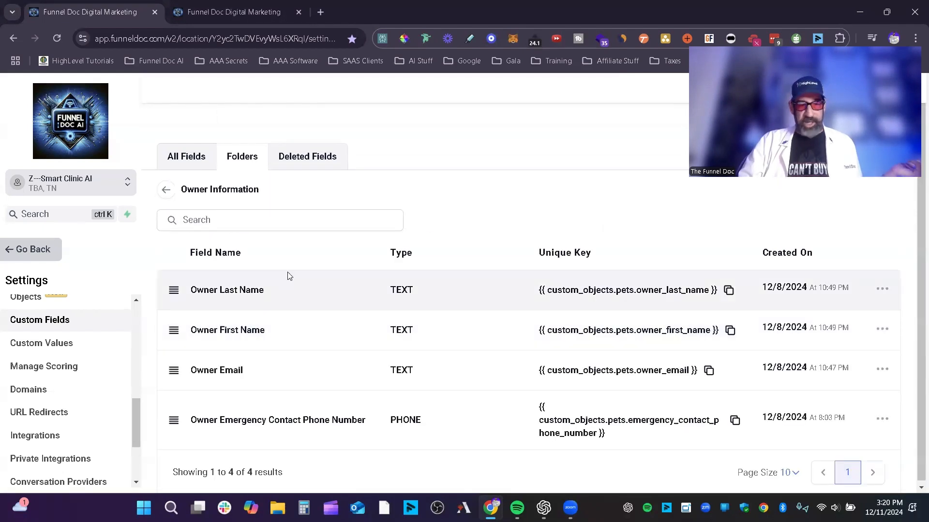
left_click(167, 192)
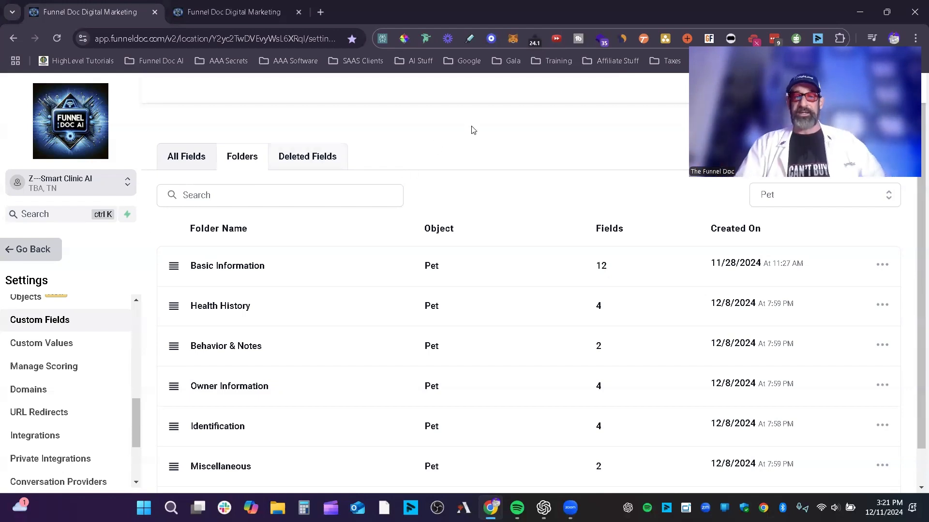
scroll(450, 156, "down", 1)
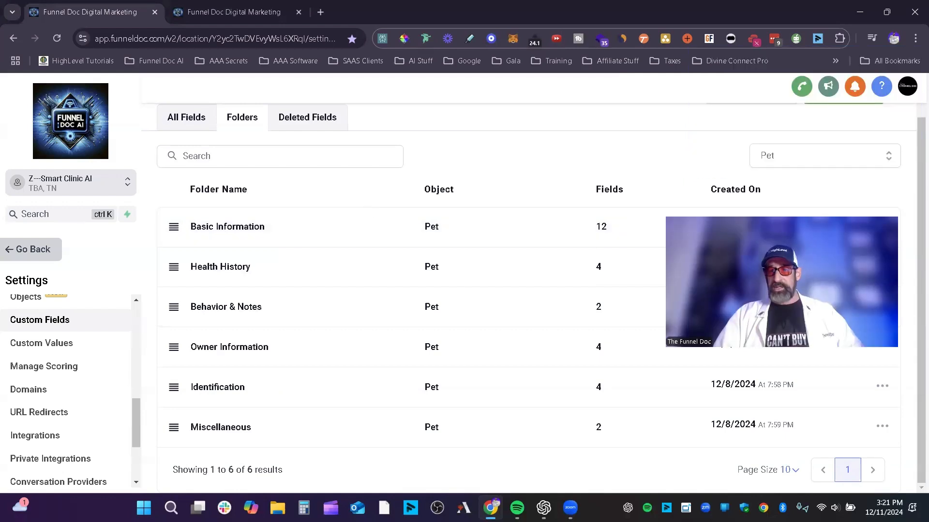
scroll(903, 145, "up", 1)
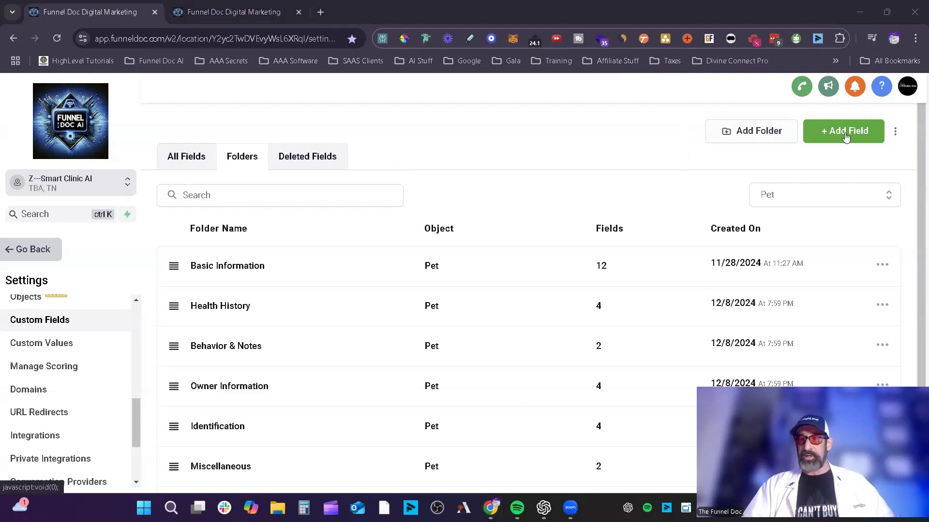
Start a new custom field, look over the available field types, and choose the Number type.
left_click(879, 146)
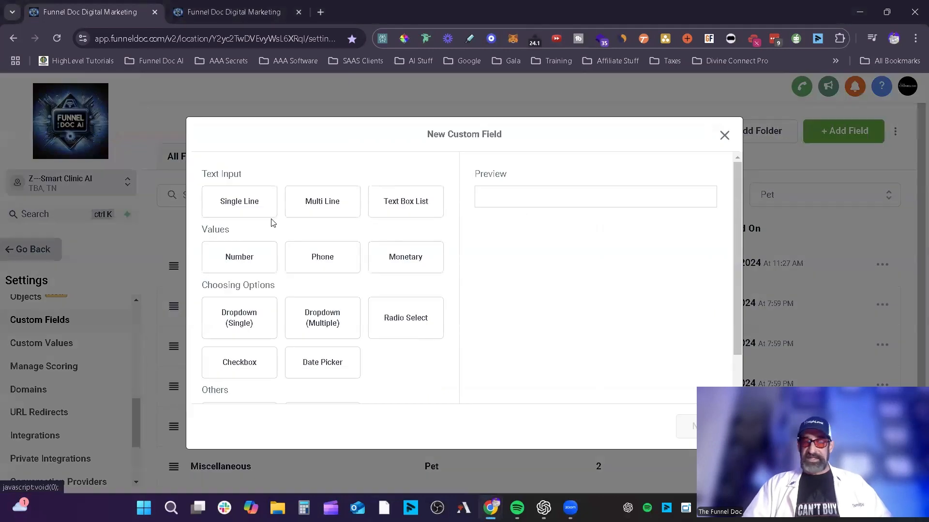
scroll(541, 336, "down", 1)
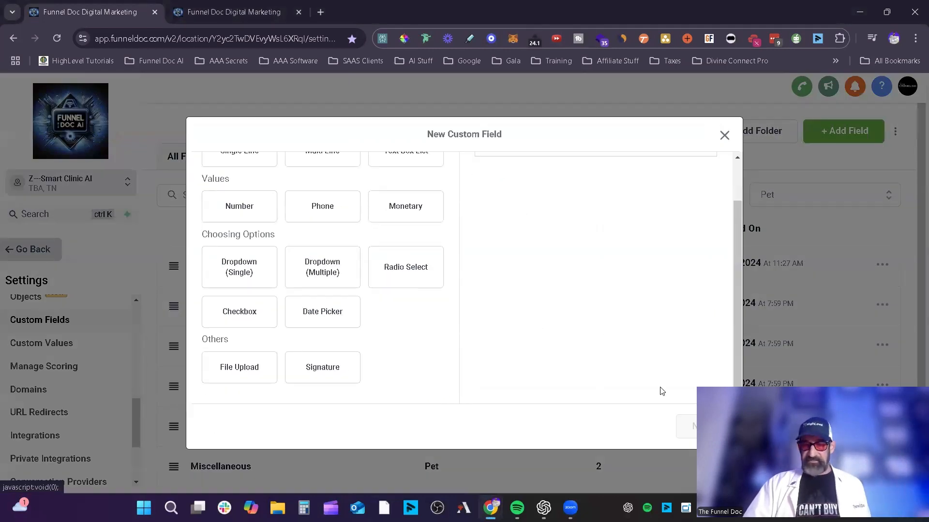
left_click(246, 208)
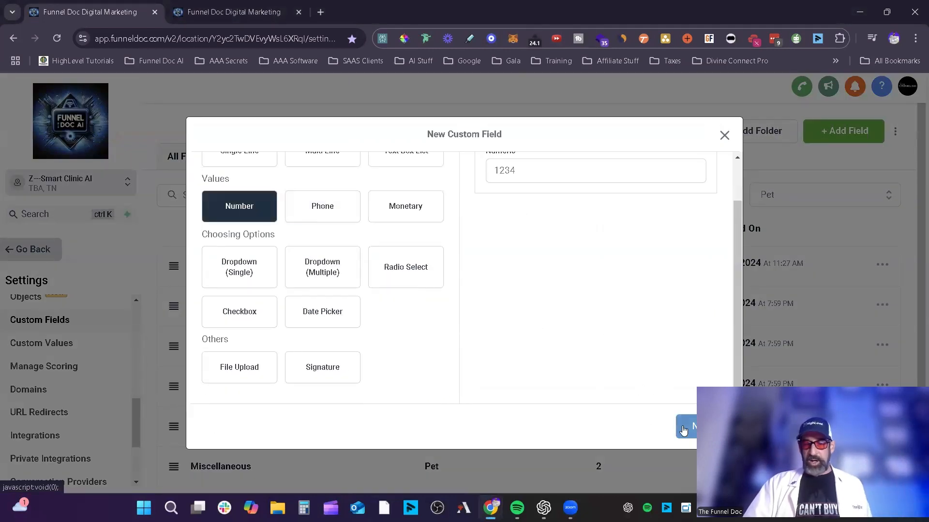
left_click(691, 426)
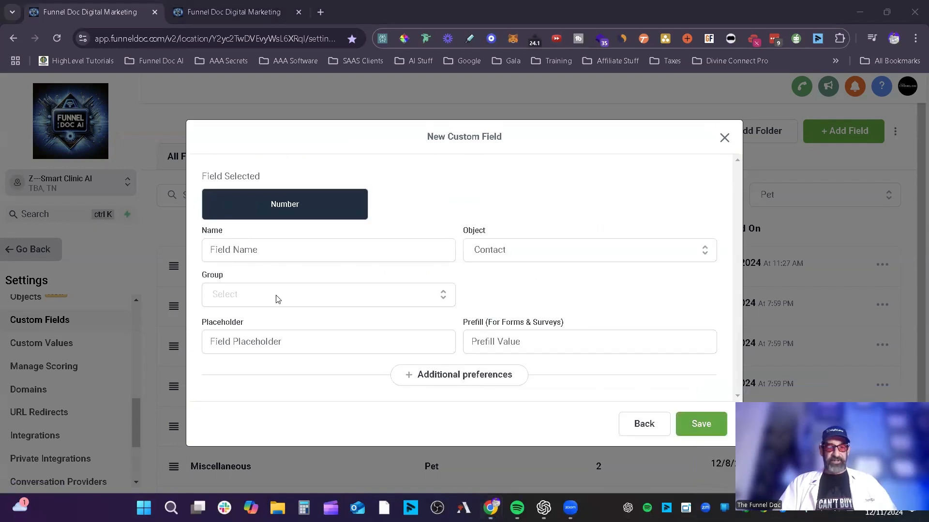
Check which groups are offered for the Contact object, and set the new field's object to Pet.
left_click(236, 299)
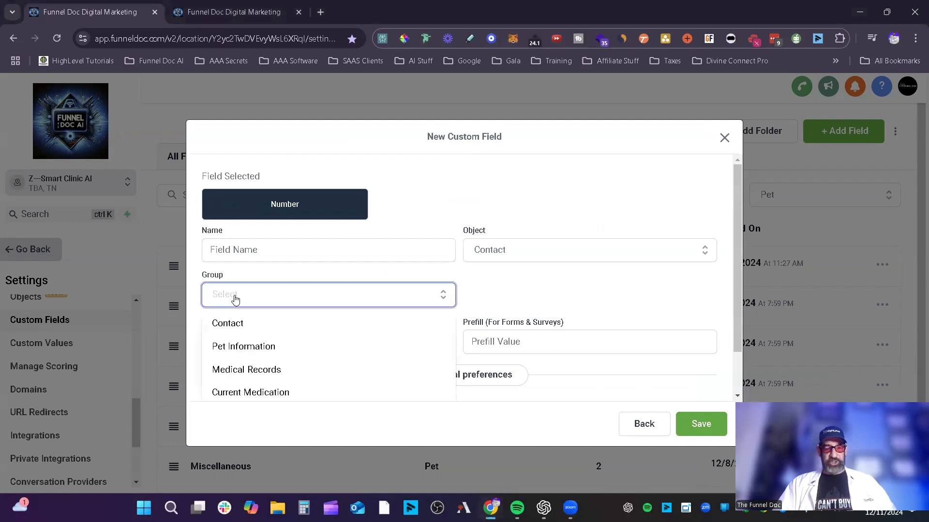
scroll(290, 319, "down", 1)
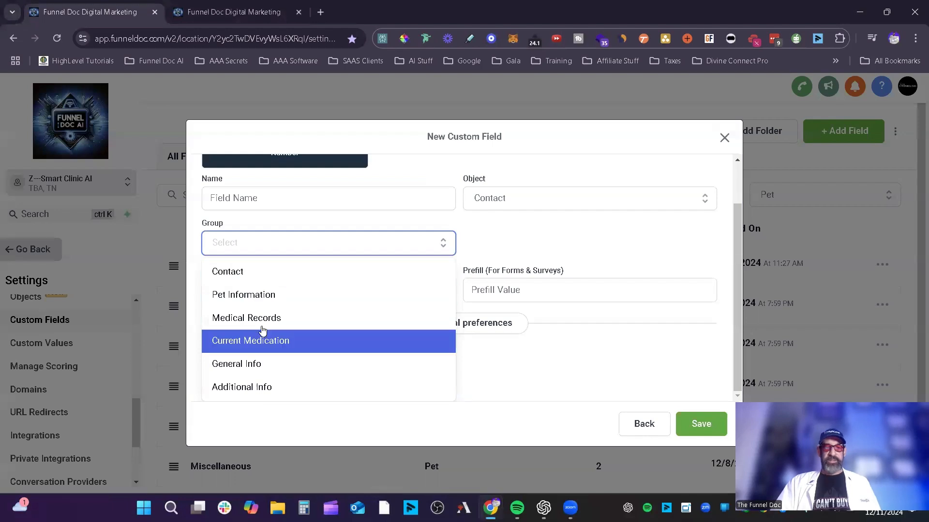
scroll(263, 329, "up", 1)
left_click(542, 249)
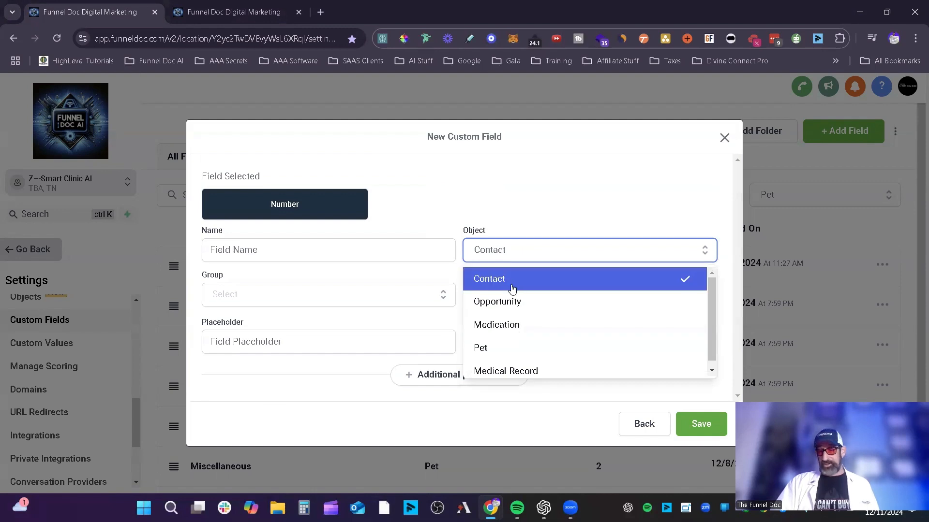
left_click(499, 351)
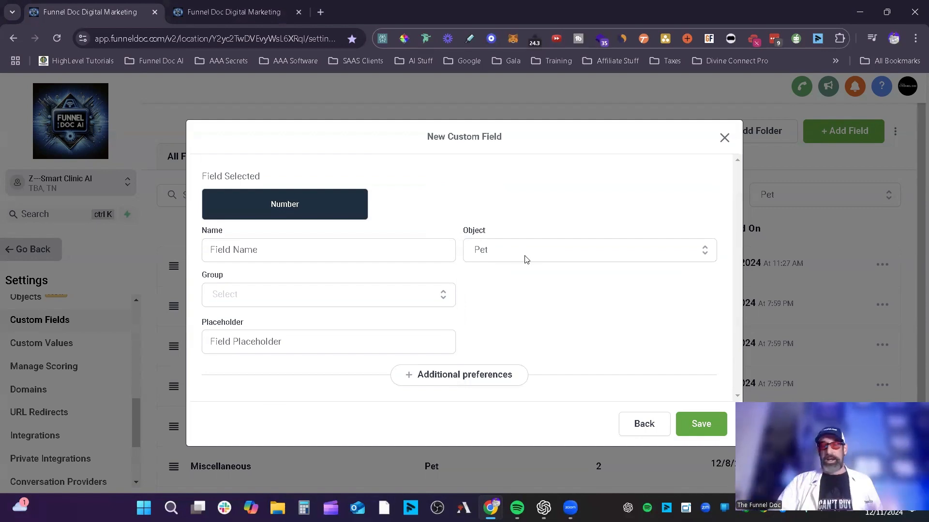
Check which groups are offered for the Pet object, and discard the new custom field without saving.
left_click(392, 303)
scroll(321, 367, "down", 1)
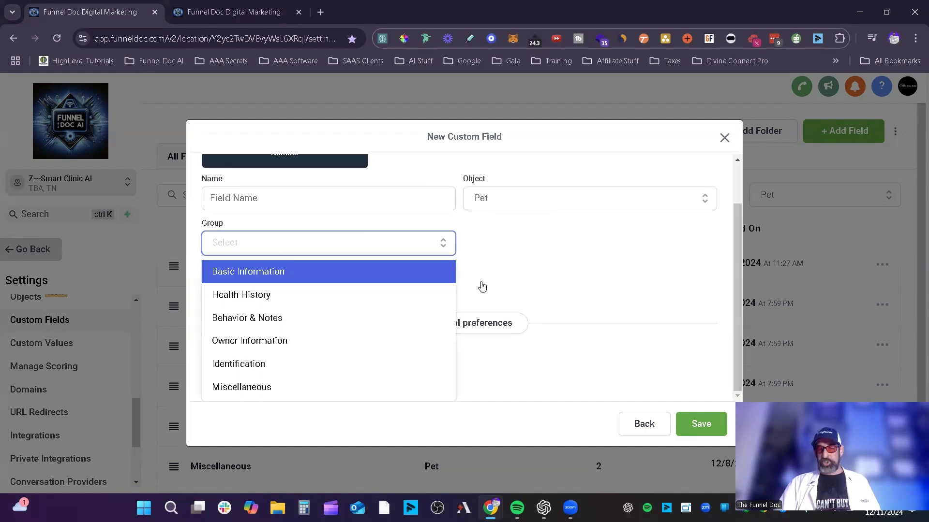
left_click(564, 272)
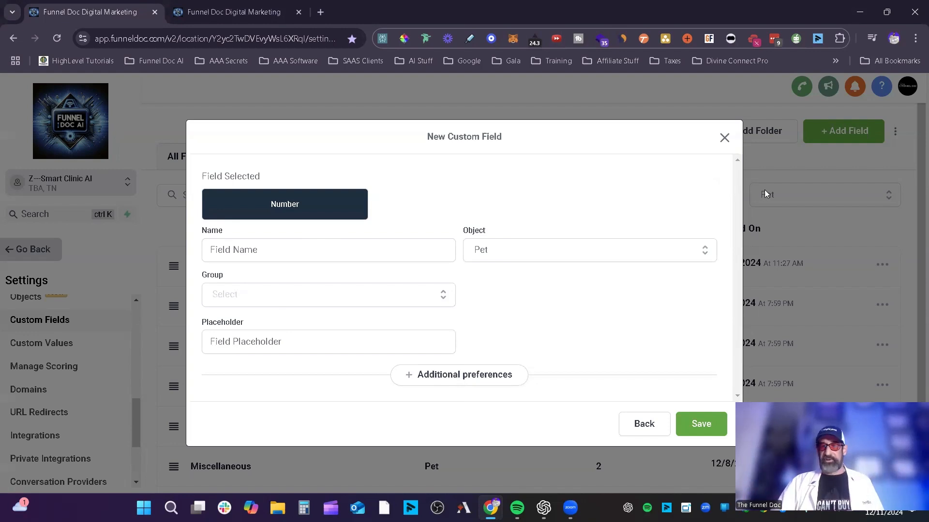
left_click(723, 139)
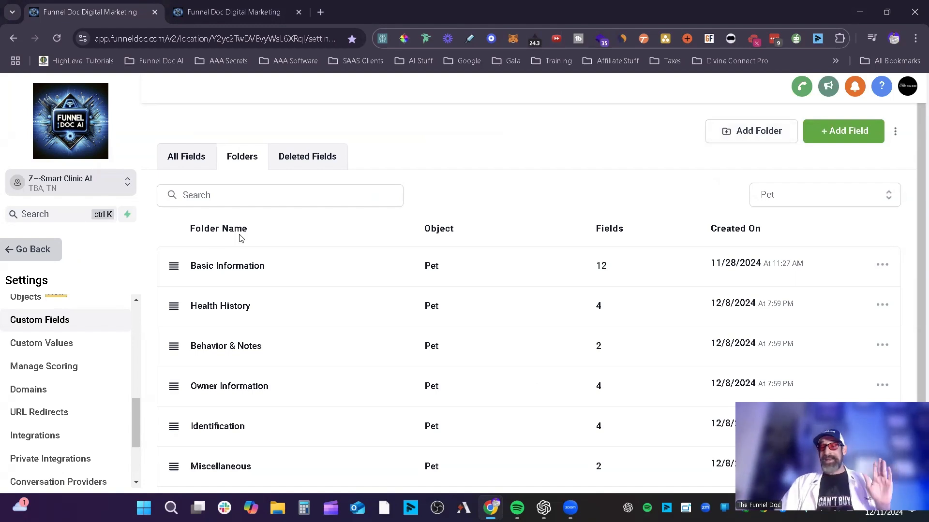
Leave the settings, open the Pets records list, and look through all of its table columns.
left_click(43, 255)
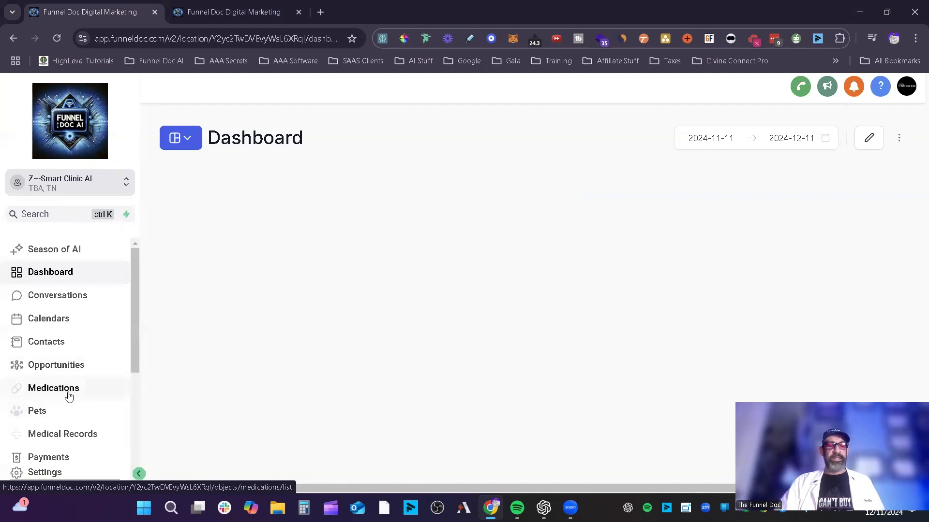
scroll(70, 382, "down", 1)
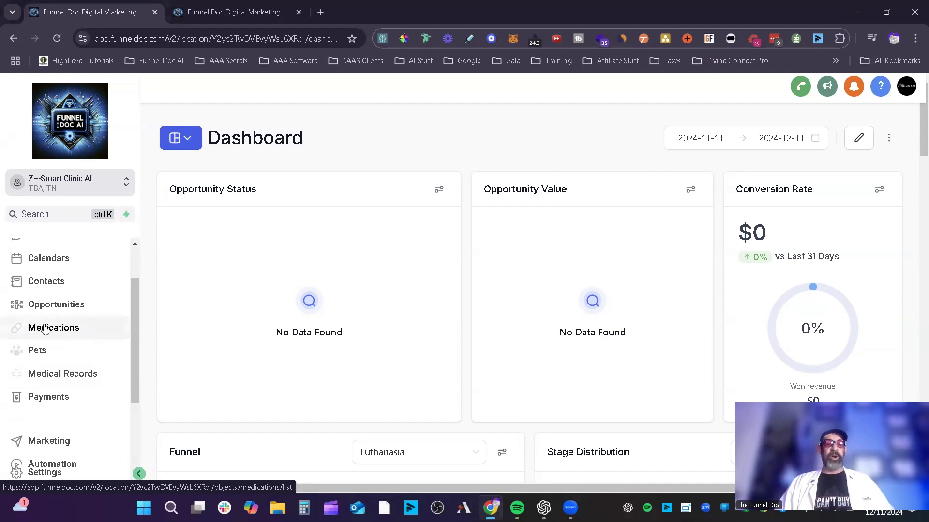
left_click(45, 355)
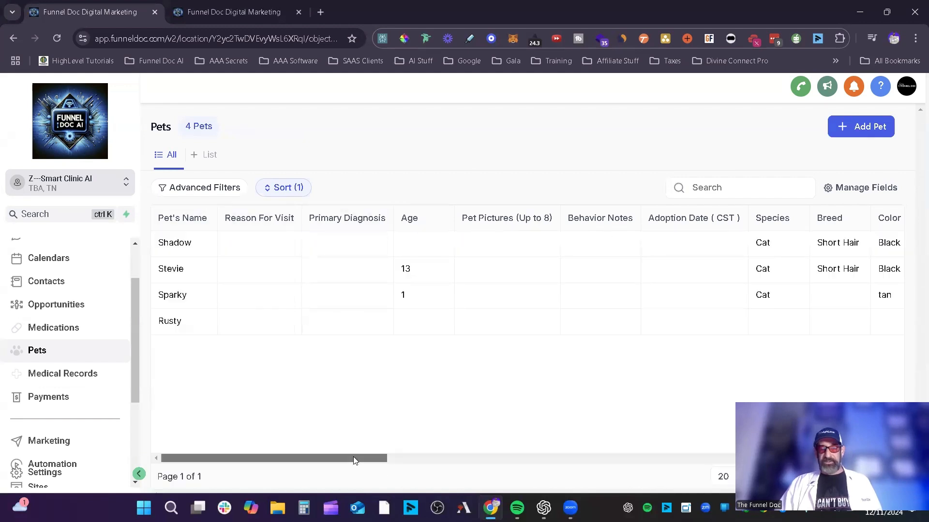
left_click_drag(353, 457, 727, 447)
scroll(421, 431, "left", 10)
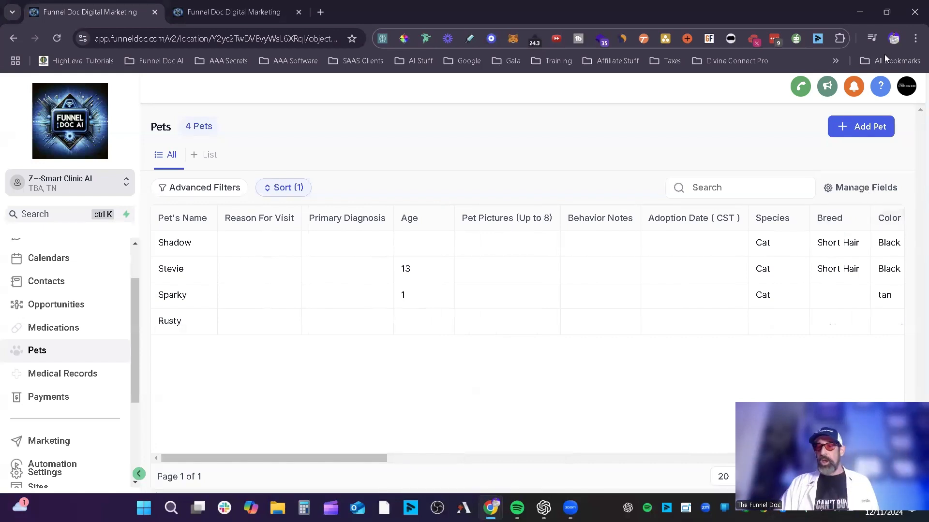
Open the field management of the Pets table and examine the additional fields offered under Other Details and Associations.
left_click(853, 189)
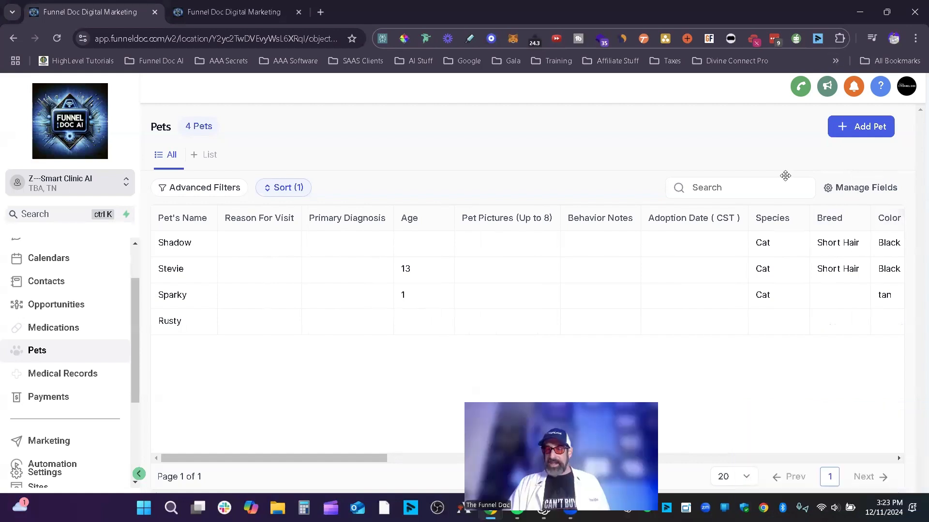
scroll(786, 376, "down", 3)
scroll(786, 376, "down", 6)
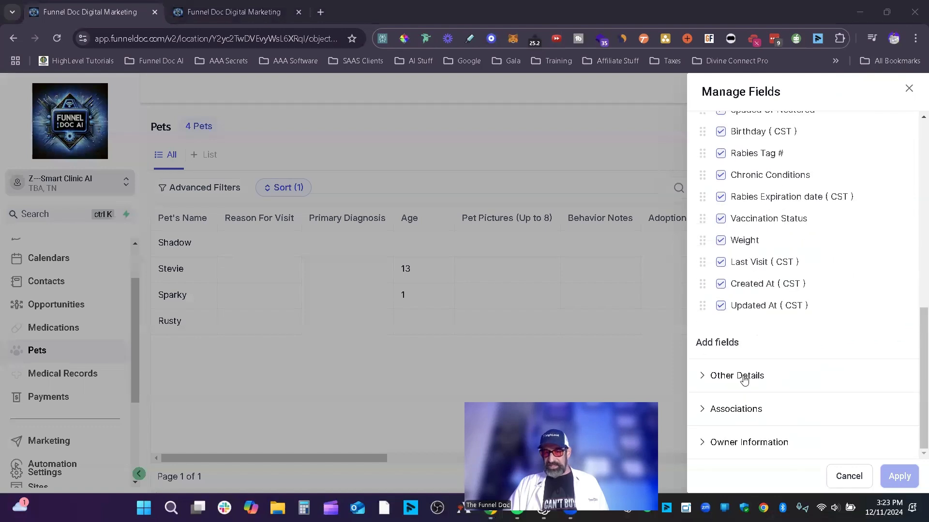
left_click(742, 377)
scroll(774, 402, "down", 1)
left_click(741, 410)
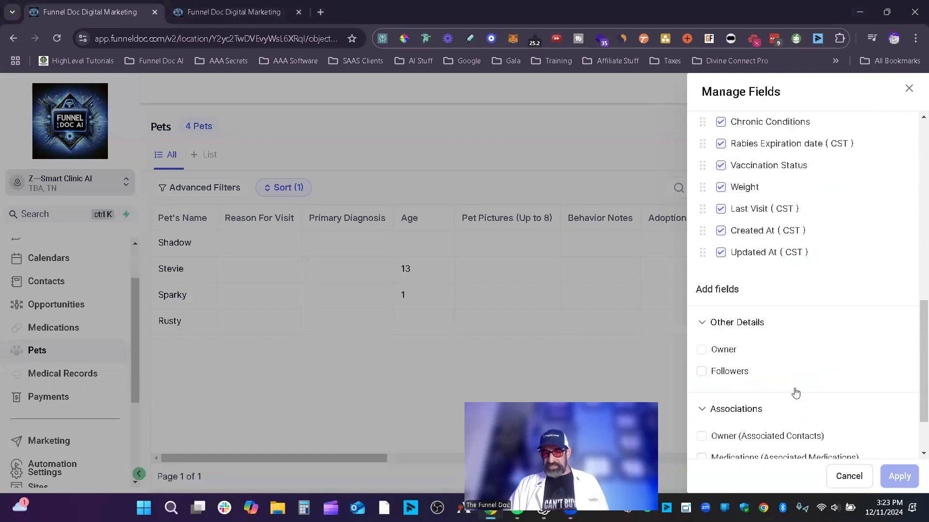
scroll(740, 435, "down", 2)
scroll(774, 382, "up", 5)
scroll(773, 367, "up", 3)
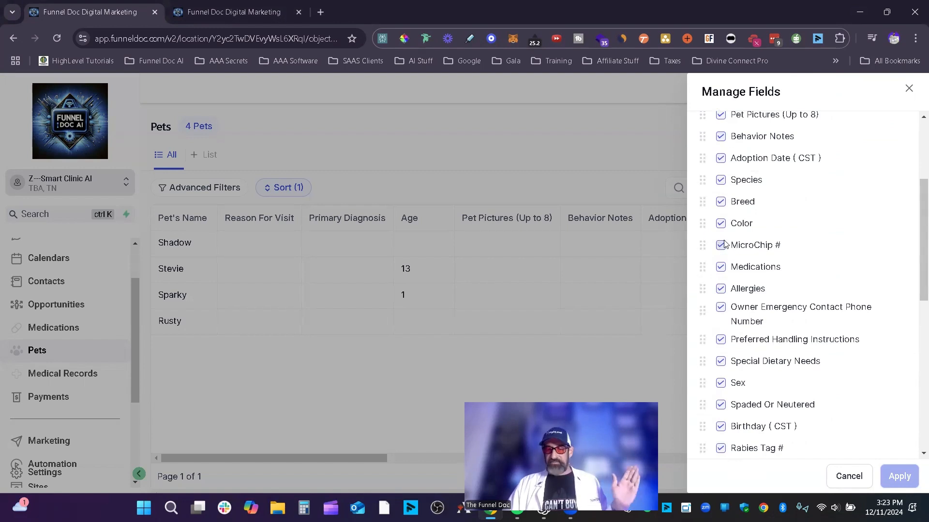
Try moving the MicroChip # field in the Pets table's field order, review the field list, and close it without applying changes.
mouse_move(704, 246)
left_mouse_down()
mouse_move(704, 223)
mouse_move(706, 249)
left_mouse_up()
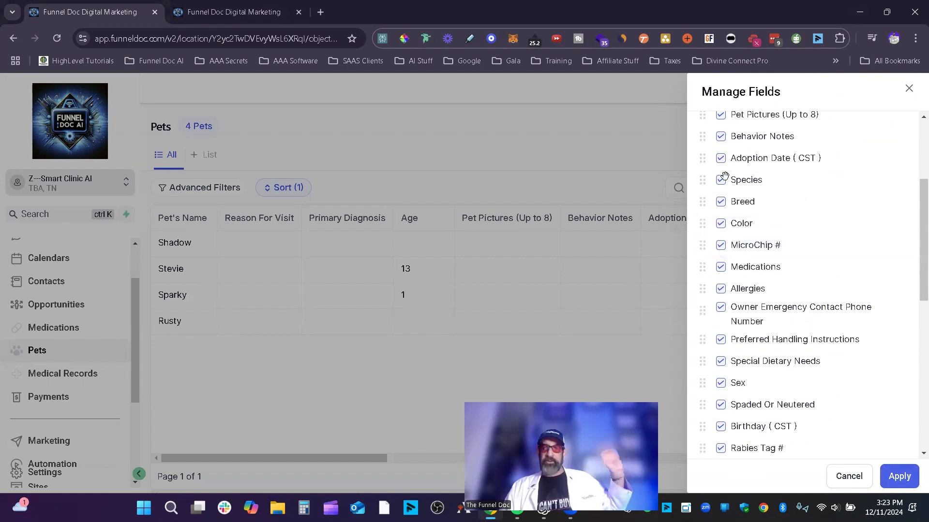
scroll(859, 295, "up", 5)
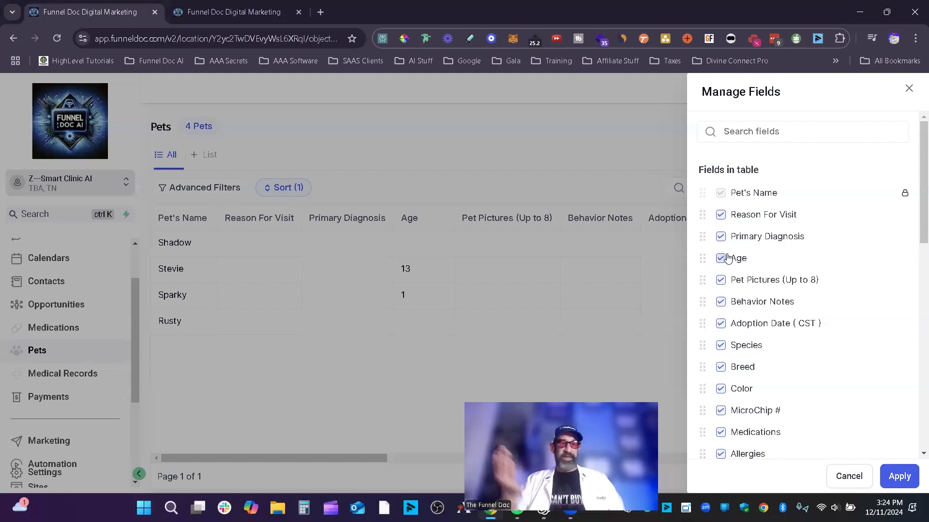
scroll(863, 203, "down", 6)
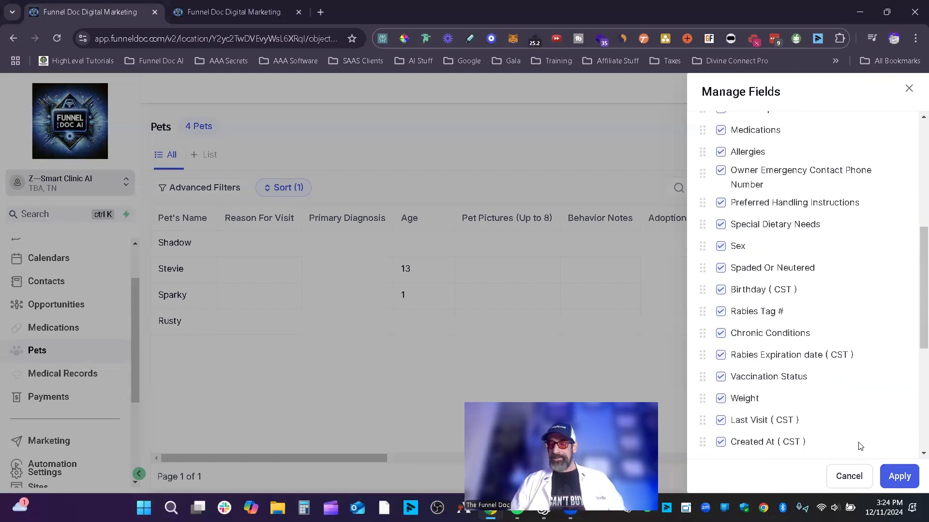
left_click(581, 294)
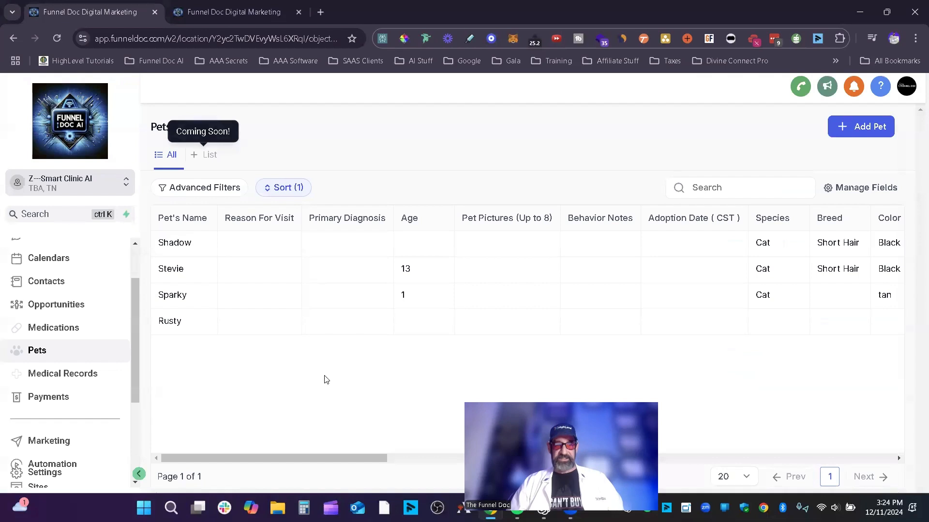
Check the sort settings of the Pets list and close them without changing the sort field.
left_click(290, 189)
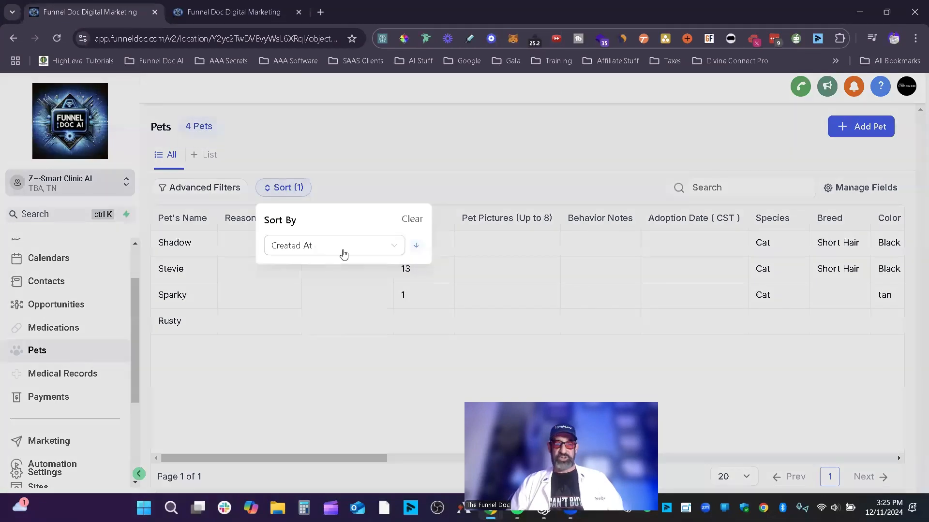
left_click(338, 249)
left_click(749, 199)
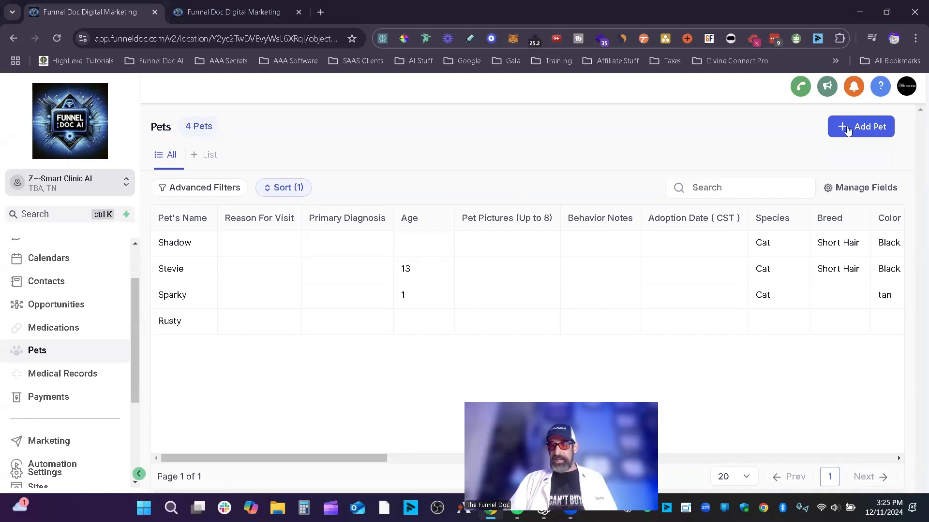
Add a new pet record named Snowflake and save it.
left_click(849, 128)
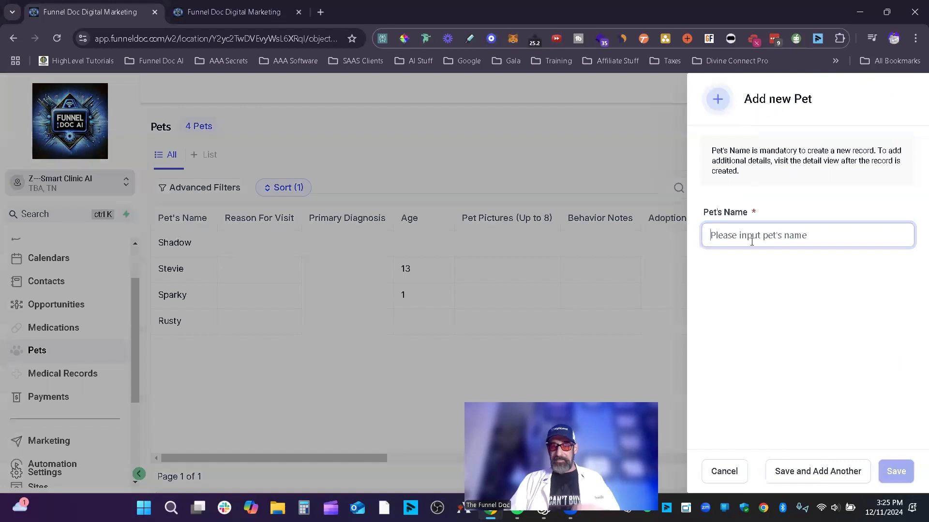
type("F")
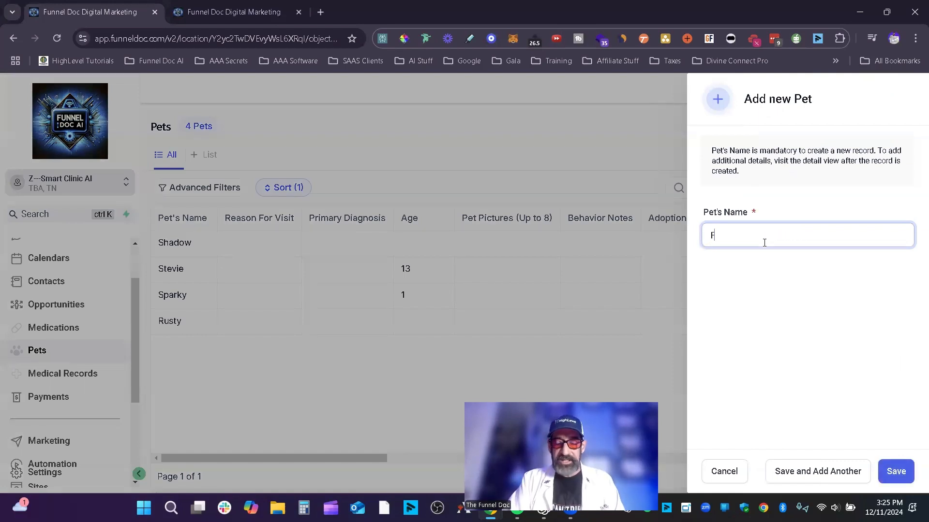
key("BackSpace")
type("Snowflake")
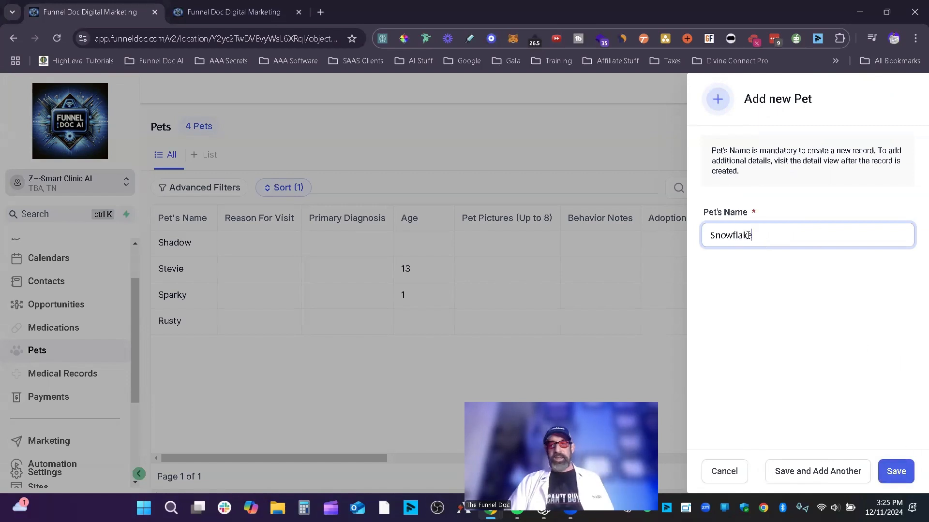
left_click(895, 470)
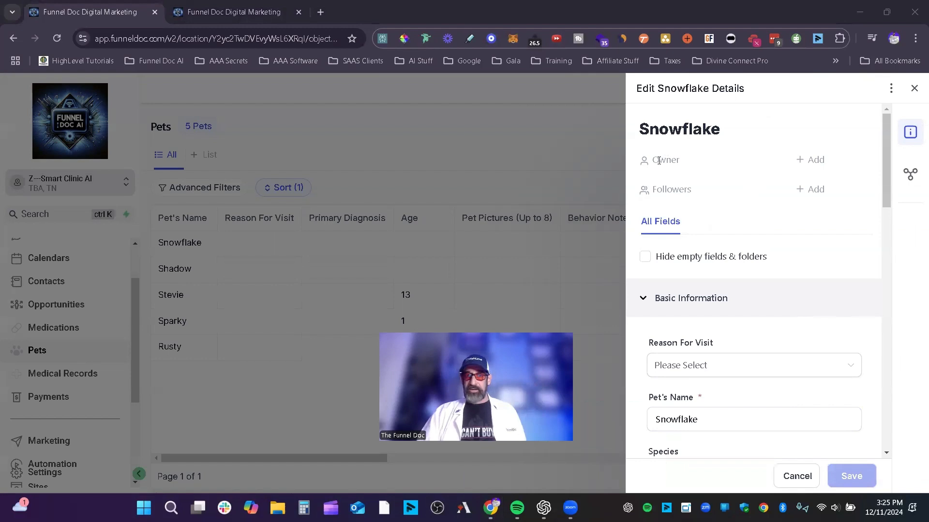
Assign Vet One as the owner and Assistant One as a follower of the Snowflake record.
left_click_drag(682, 161, 653, 159)
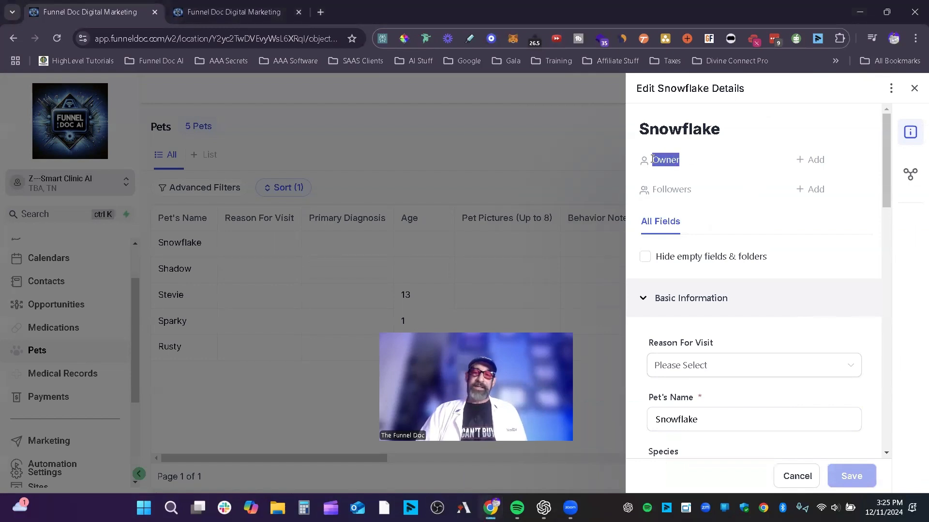
left_click_drag(696, 189, 651, 161)
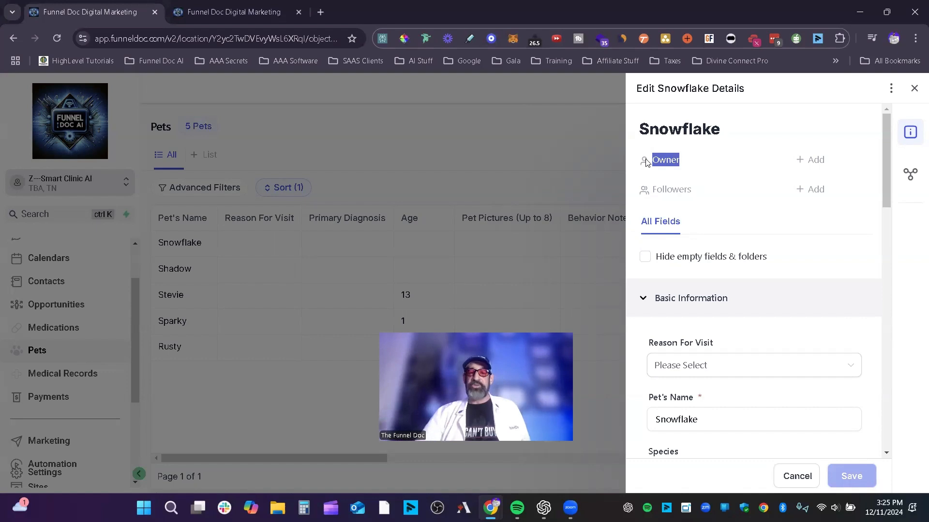
left_click(811, 165)
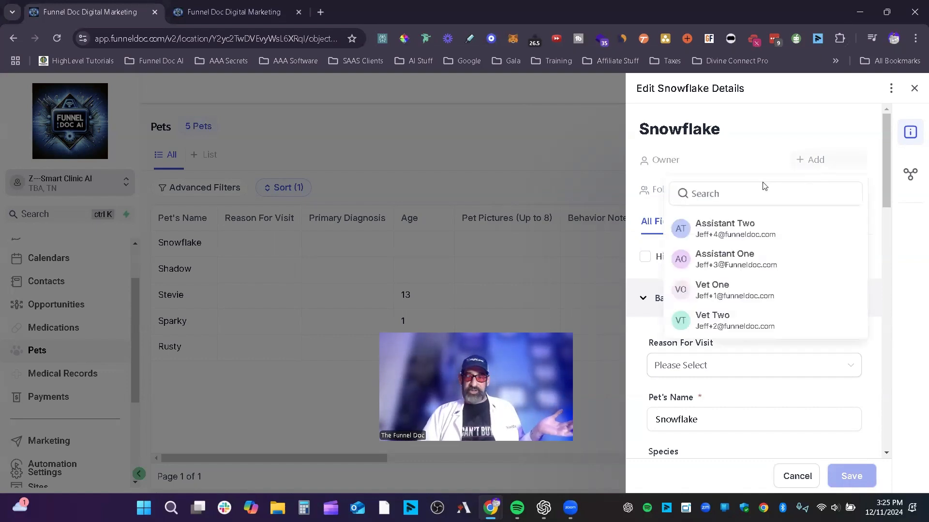
left_click(747, 300)
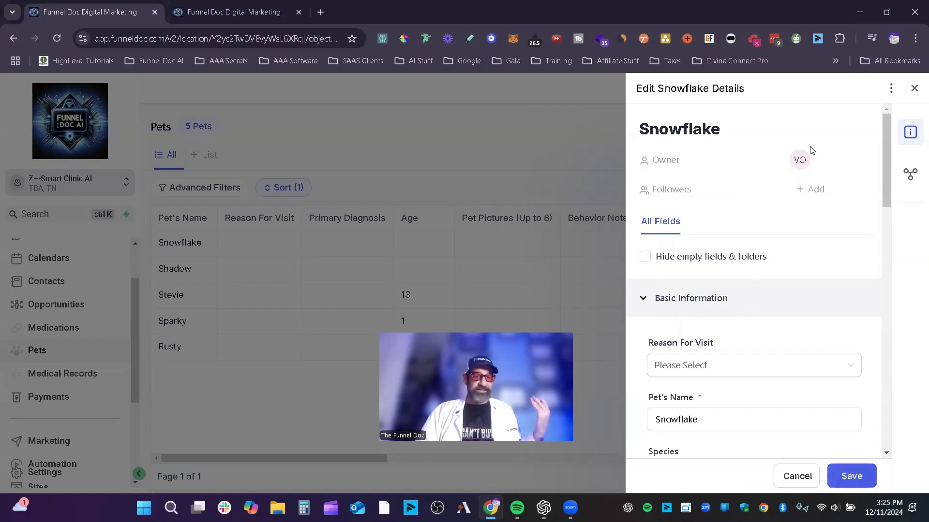
left_click(814, 188)
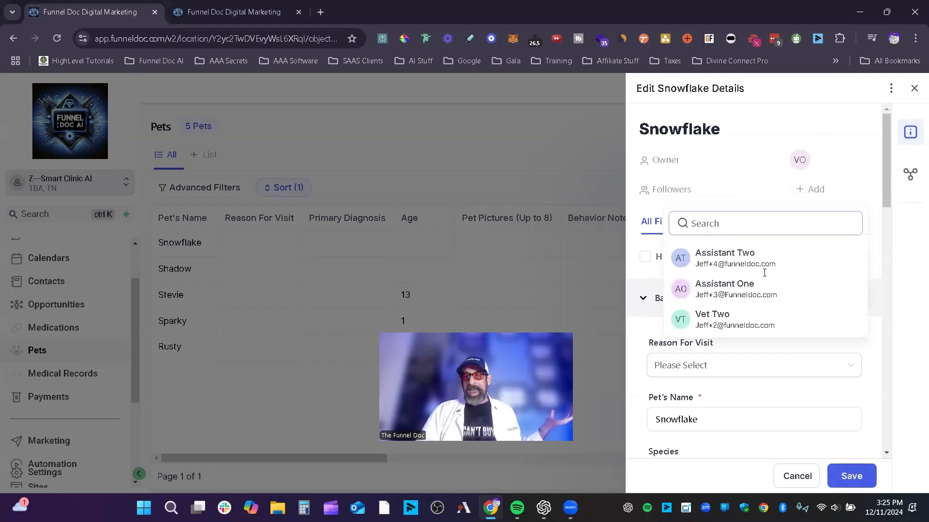
left_click(750, 298)
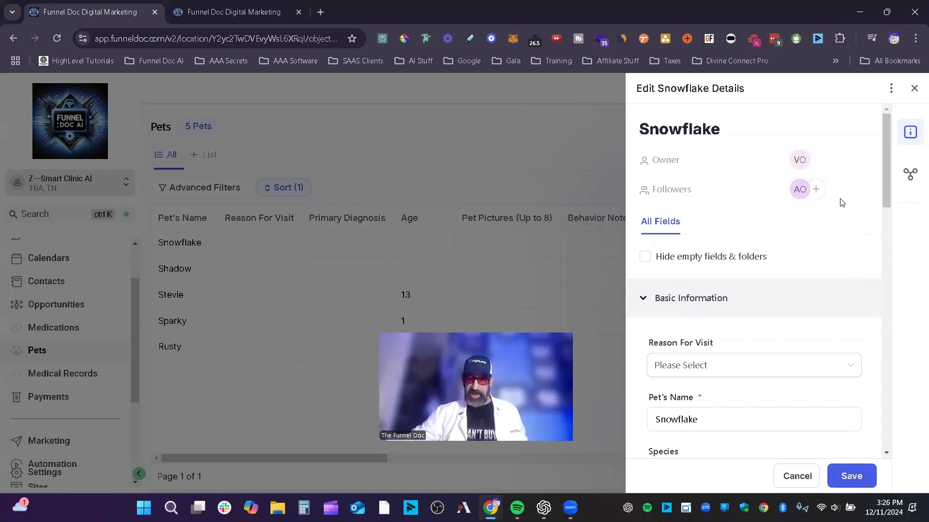
Set Snowflake's reason for visit to Surgery and the species to Cat.
scroll(801, 249, "down", 2)
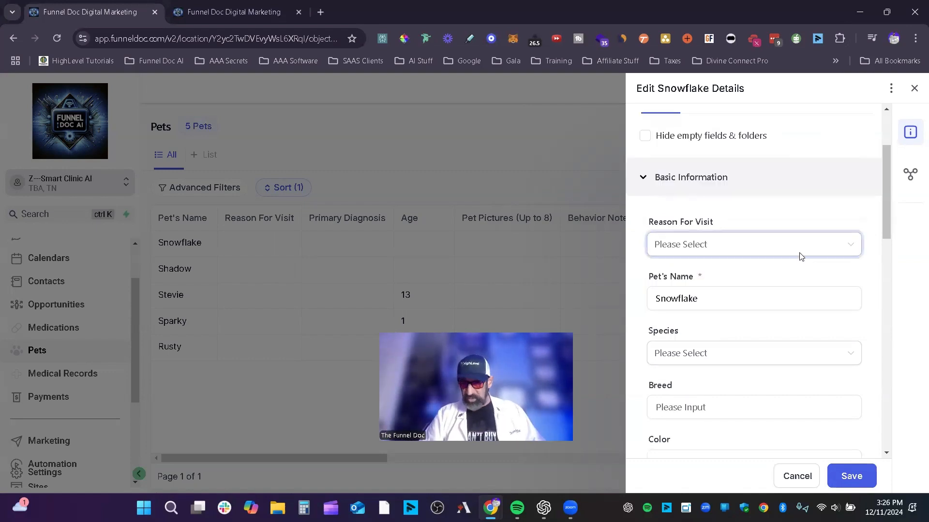
left_click(756, 246)
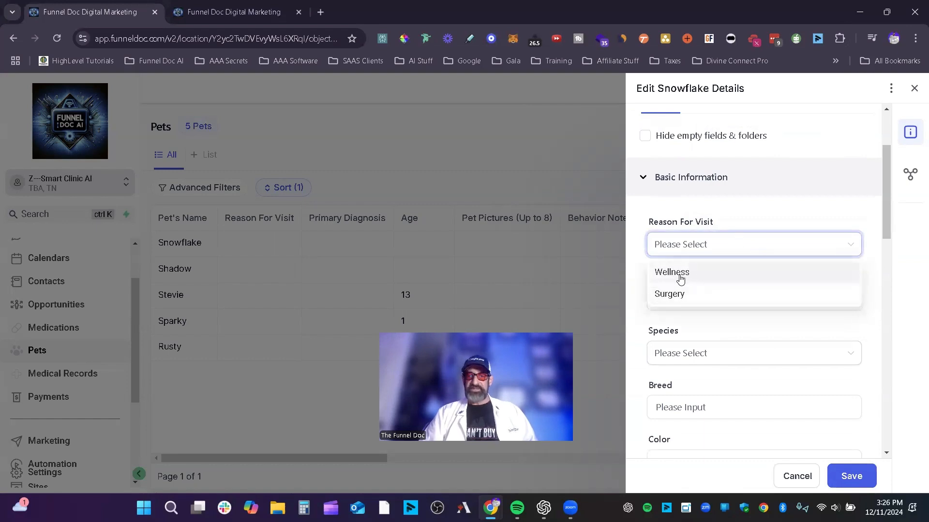
left_click(671, 294)
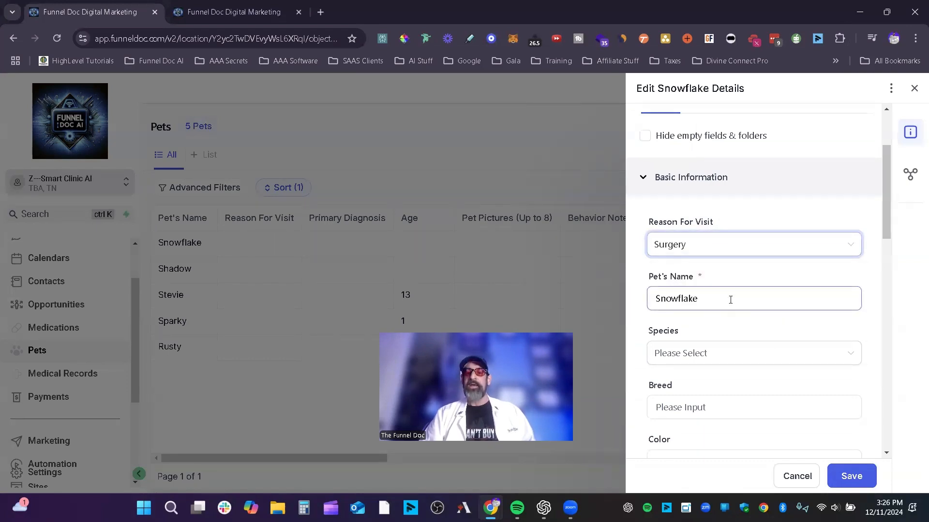
scroll(773, 300, "down", 2)
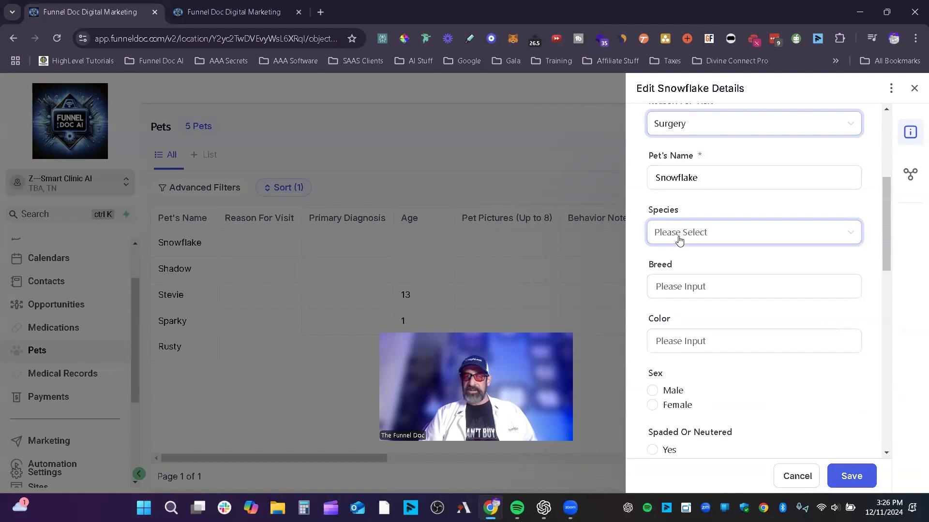
left_click(677, 234)
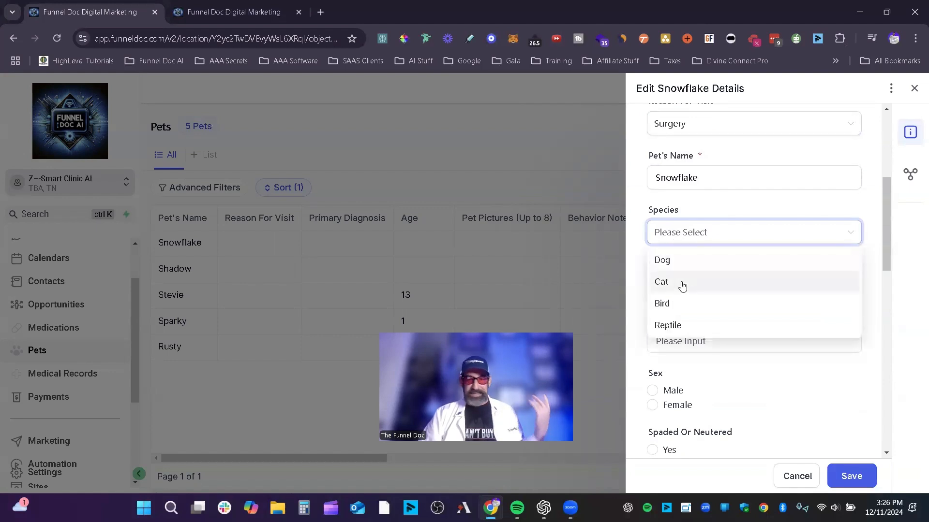
left_click(682, 286)
left_click(725, 283)
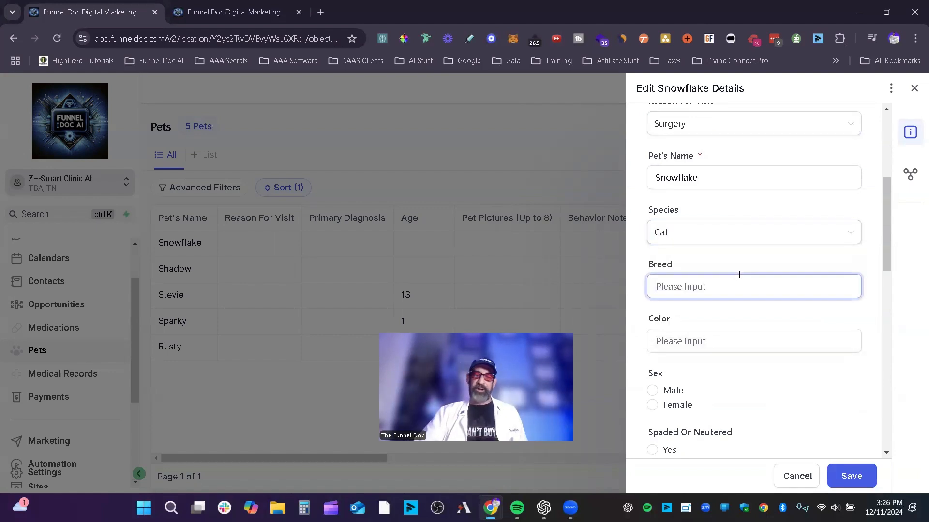
Mark Snowflake as Female with Spaded Or Neutered set to Yes, leaving the birthday empty.
scroll(739, 275, "down", 5)
left_click(653, 208)
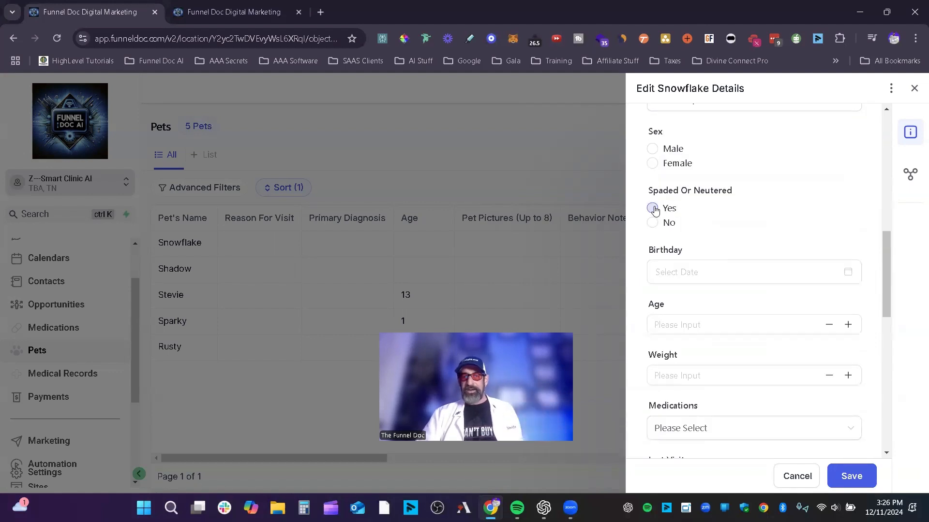
left_click(652, 164)
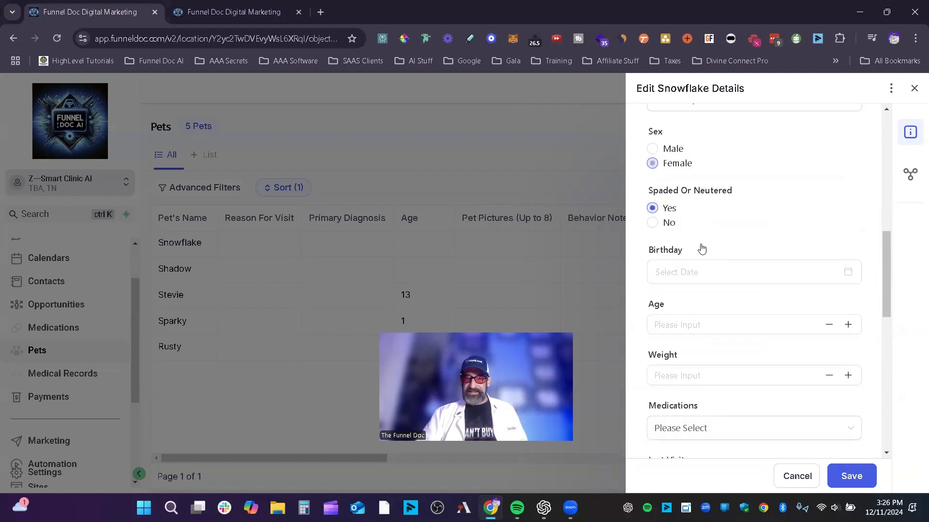
left_click(843, 274)
left_click(804, 213)
Review the remaining Basic Information fields and the Health History folder of the Snowflake record, collapsing the folders already reviewed.
scroll(811, 246, "down", 3)
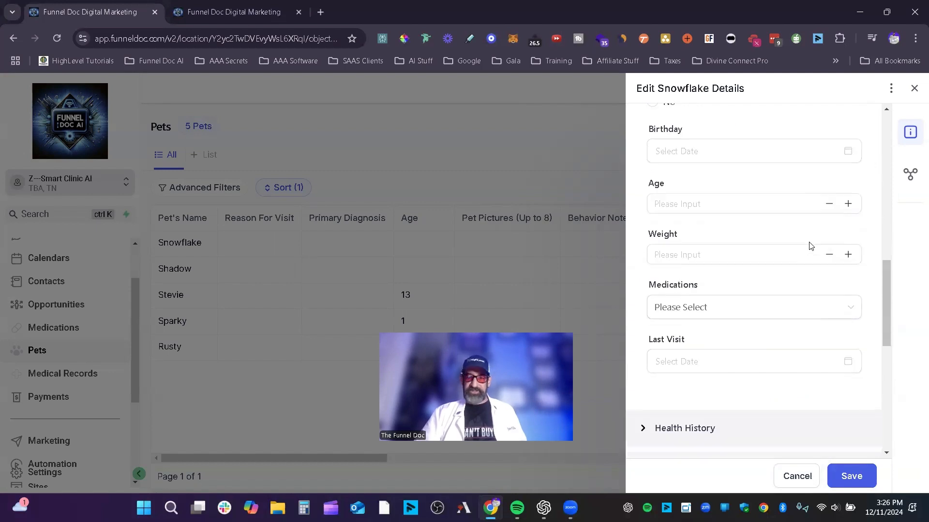
scroll(811, 246, "down", 4)
scroll(671, 127, "down", 1)
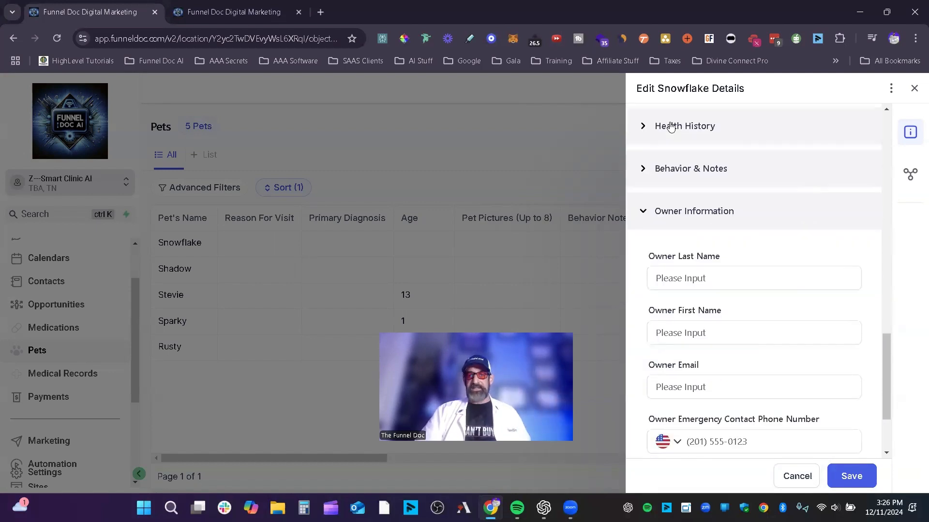
scroll(793, 181, "up", 2)
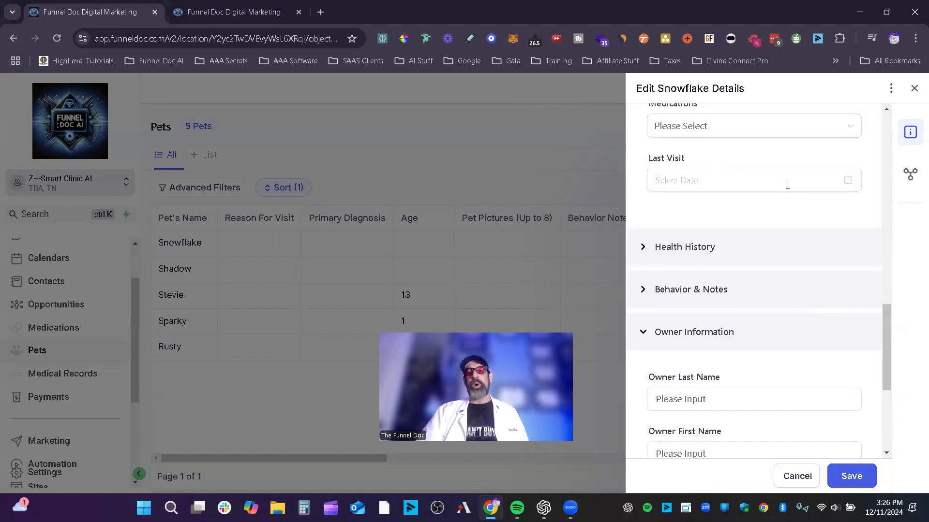
left_click(658, 340)
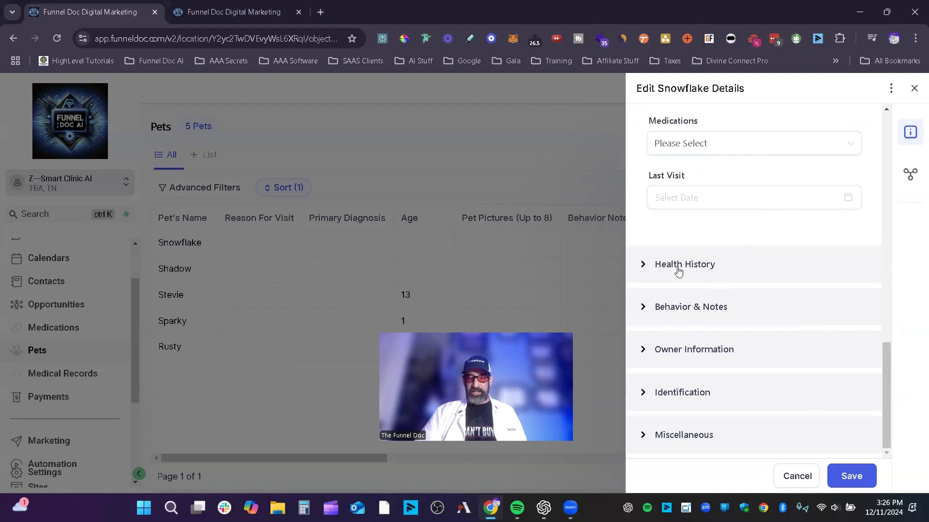
left_click(685, 265)
scroll(794, 266, "down", 5)
scroll(787, 272, "up", 5)
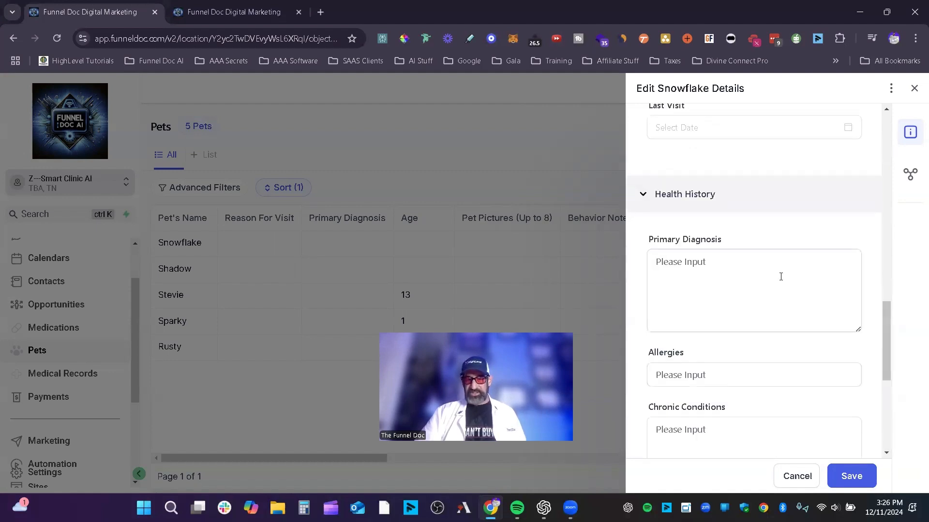
left_click(699, 194)
scroll(701, 224, "up", 10)
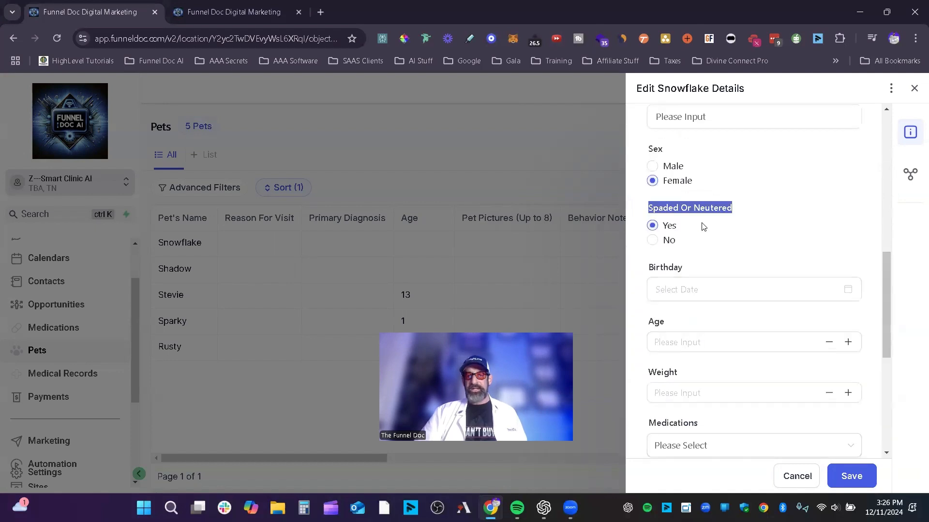
left_click(678, 199)
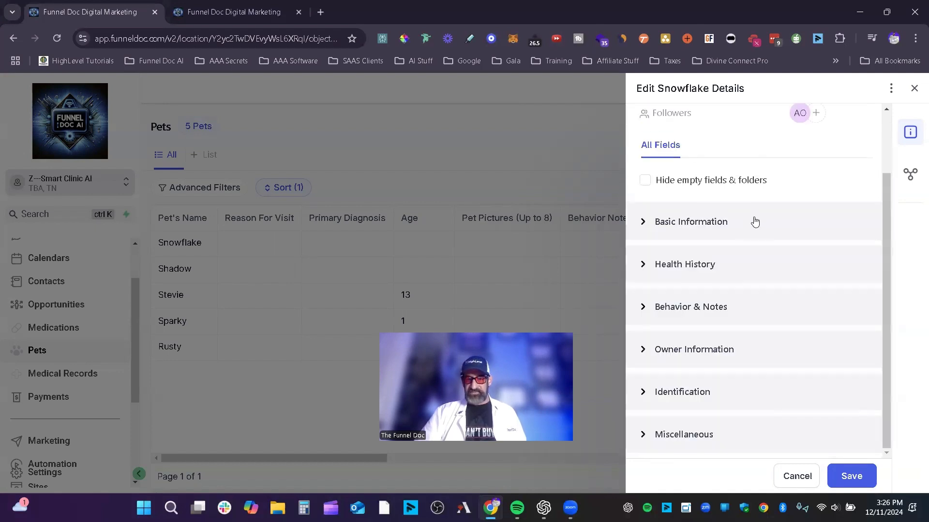
Examine the fields in the Owner Information and Behavior & Notes folders, collapsing each one again.
left_click(677, 351)
scroll(721, 358, "down", 5)
scroll(720, 358, "up", 3)
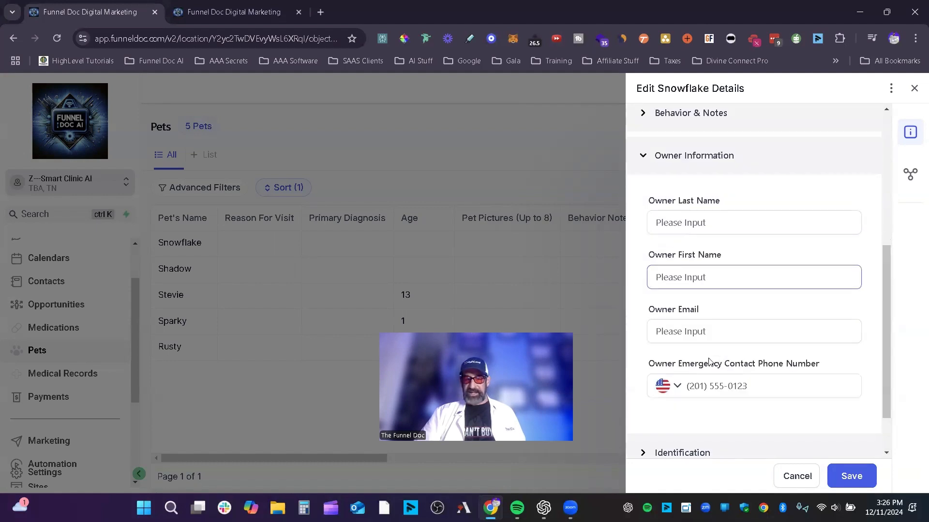
left_click(694, 213)
left_click(702, 306)
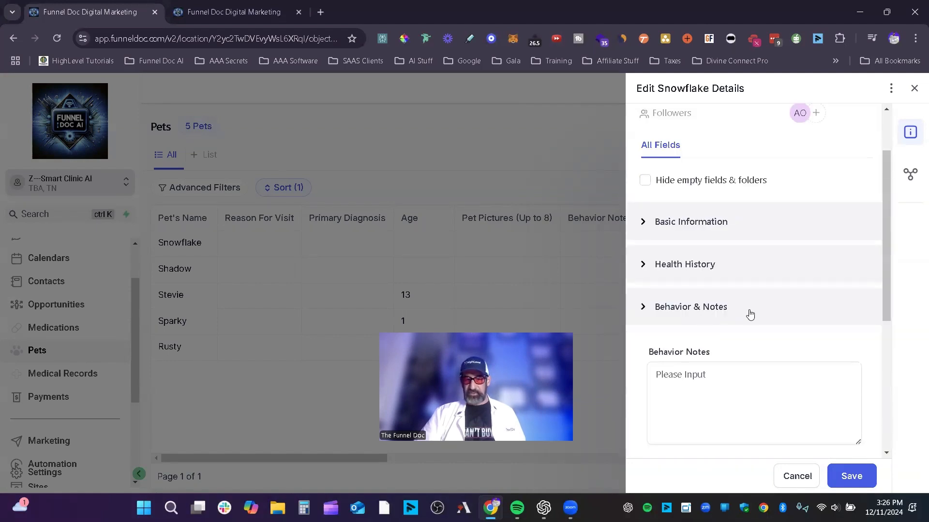
scroll(762, 300, "down", 4)
scroll(702, 328, "up", 4)
left_click(692, 309)
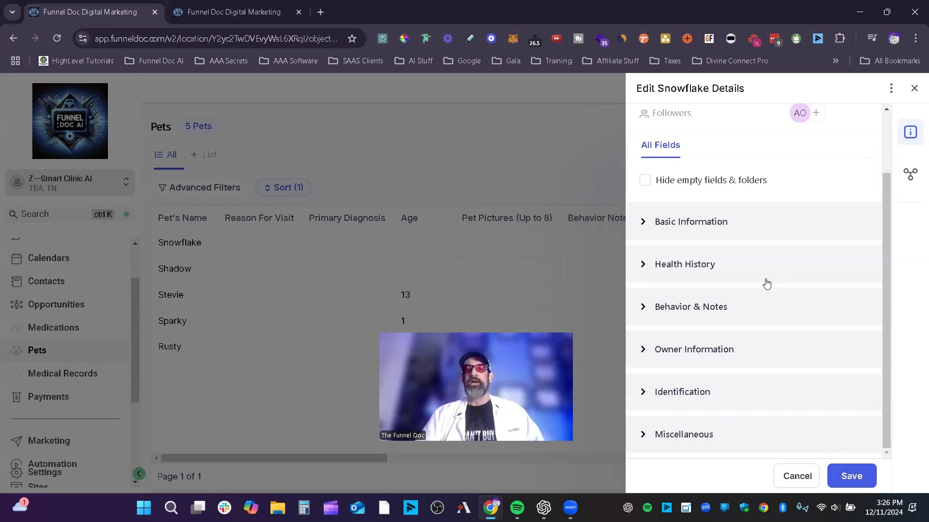
Save and close the Snowflake record, and open the Medical Records list.
scroll(779, 265, "up", 2)
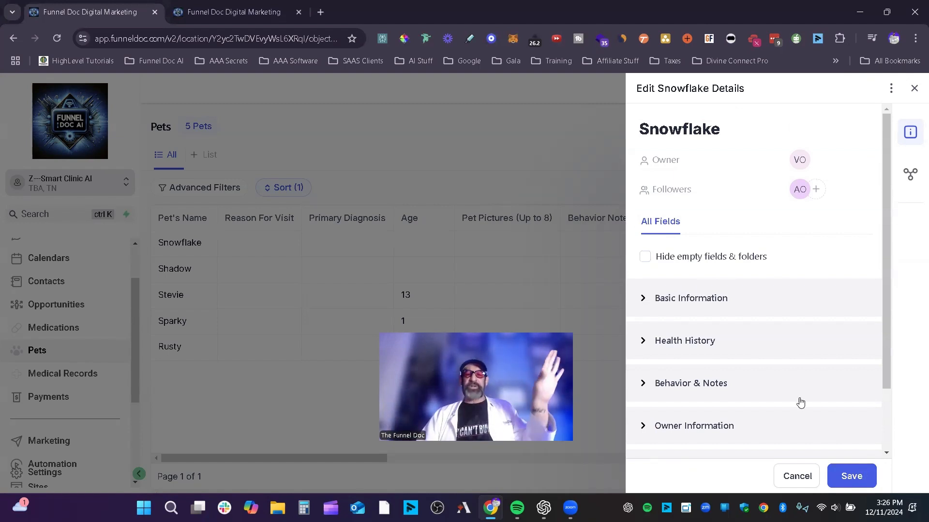
scroll(796, 380, "down", 2)
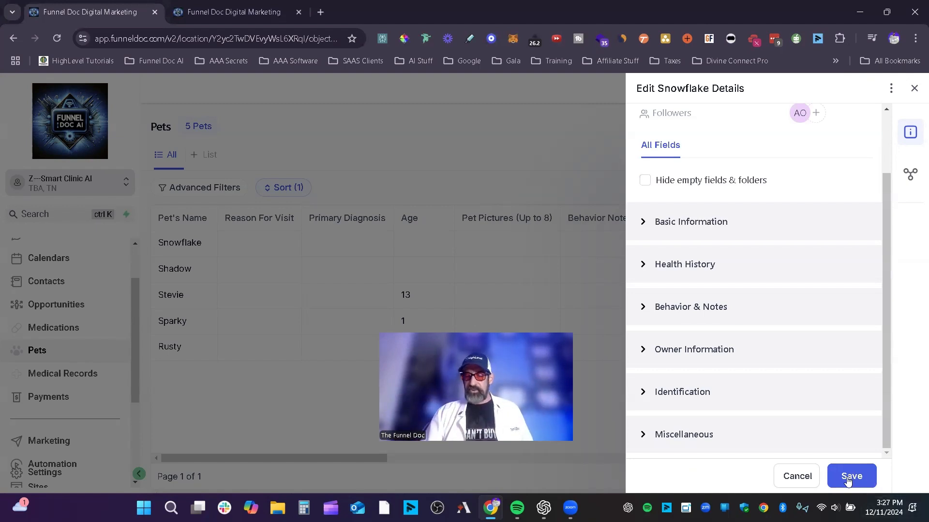
left_click(867, 475)
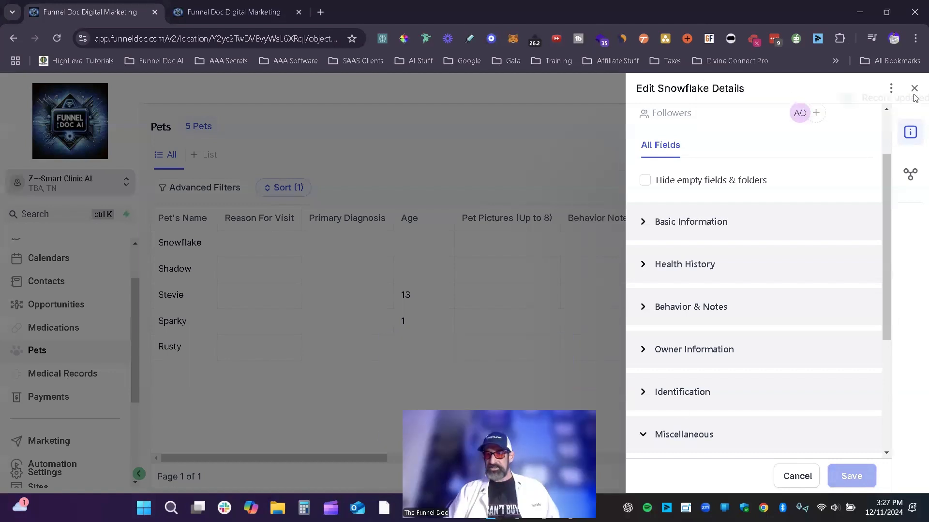
left_click(914, 92)
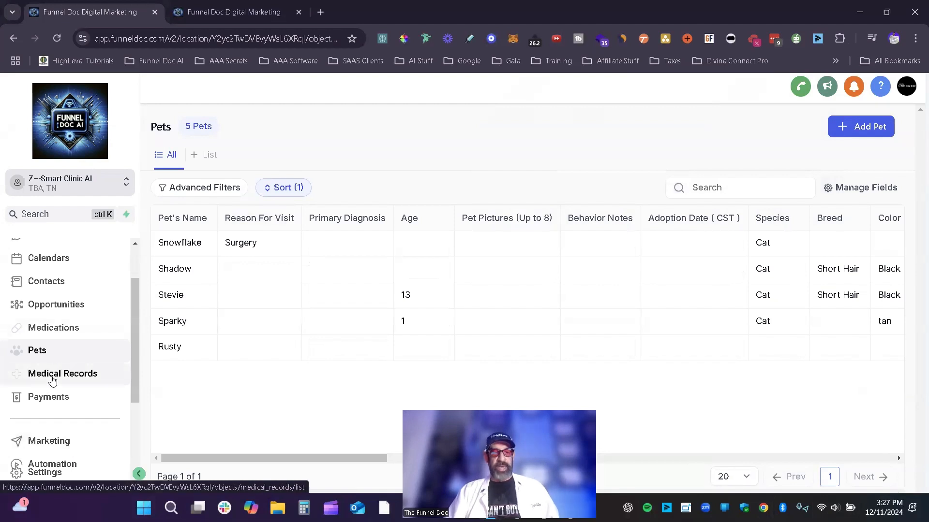
left_click(54, 381)
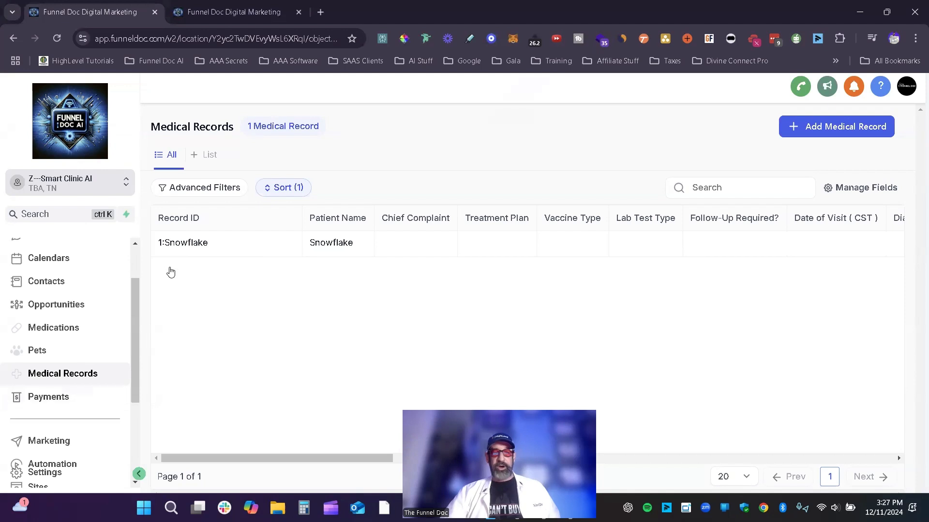
Review the 1:Snowflake medical record's fields from Medical Record Info through Diagnosis, Treatments and Vaccination Details, closing the record without changes.
left_click(180, 244)
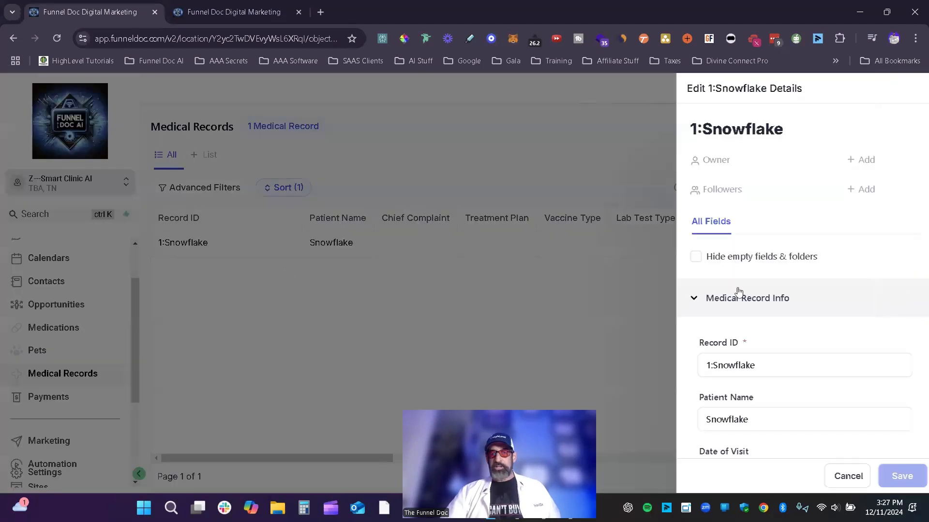
scroll(769, 294, "down", 5)
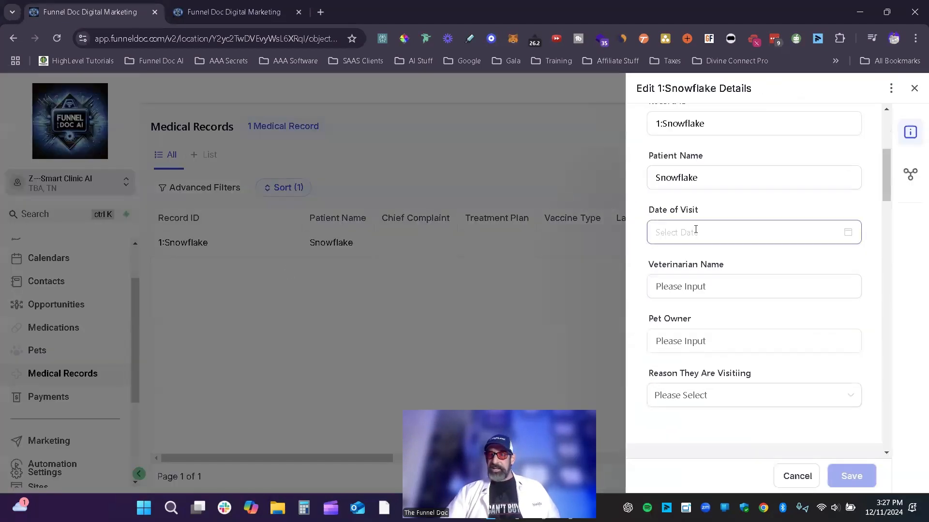
scroll(774, 276, "down", 3)
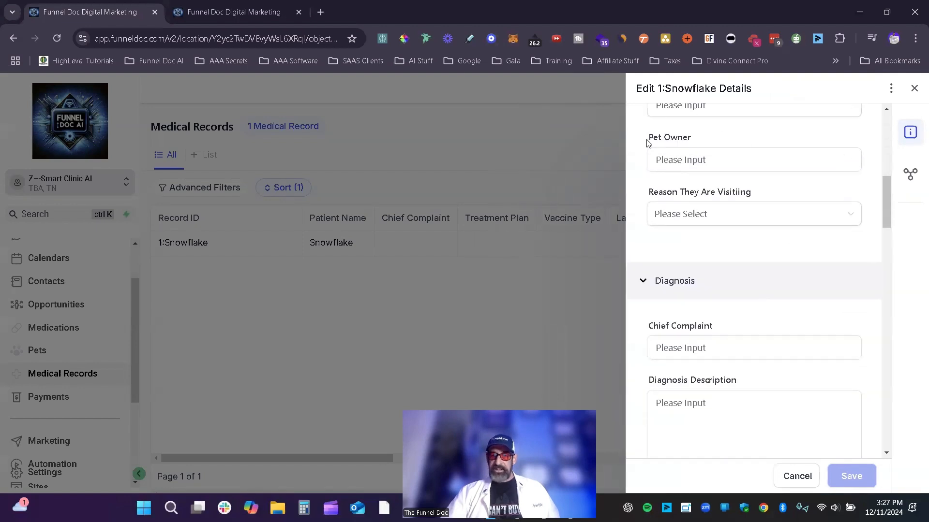
scroll(726, 153, "up", 1)
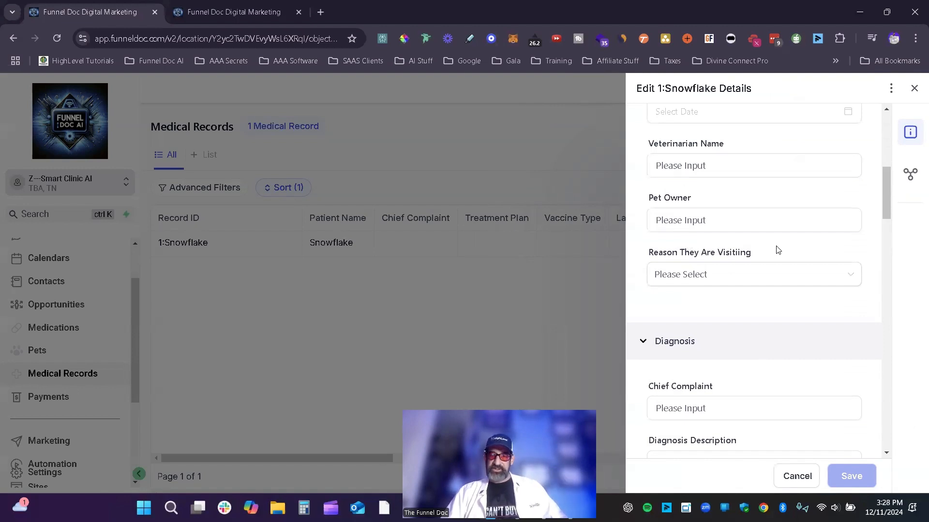
scroll(739, 209, "down", 1)
scroll(796, 240, "down", 3)
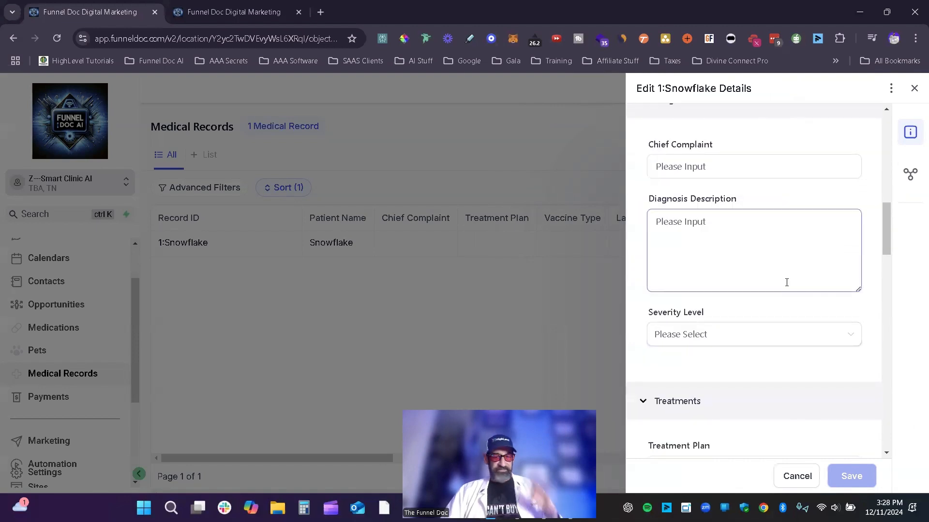
scroll(787, 286, "down", 3)
scroll(787, 288, "down", 2)
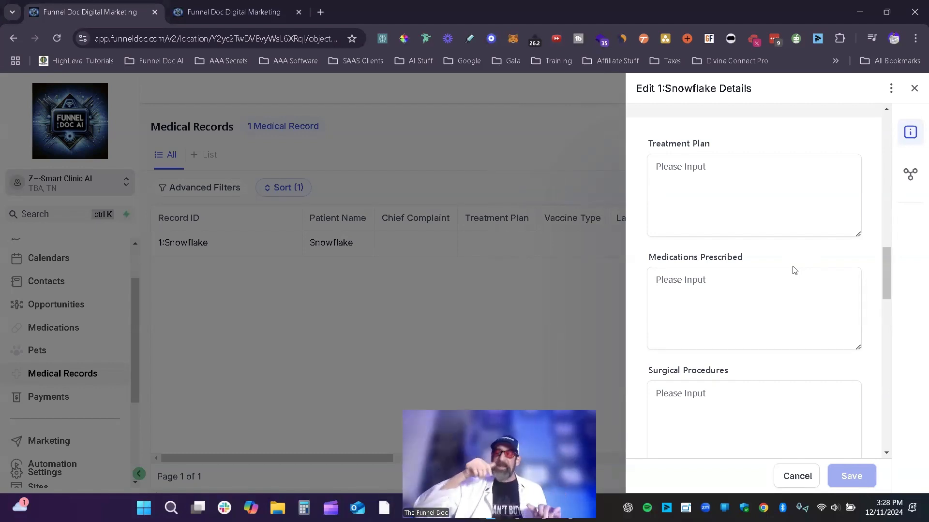
scroll(885, 264, "down", 5)
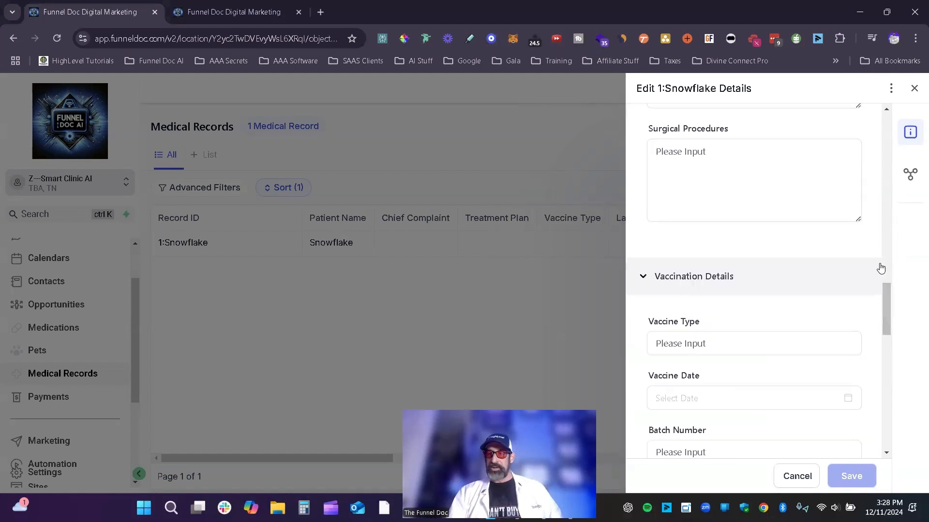
scroll(855, 282, "down", 3)
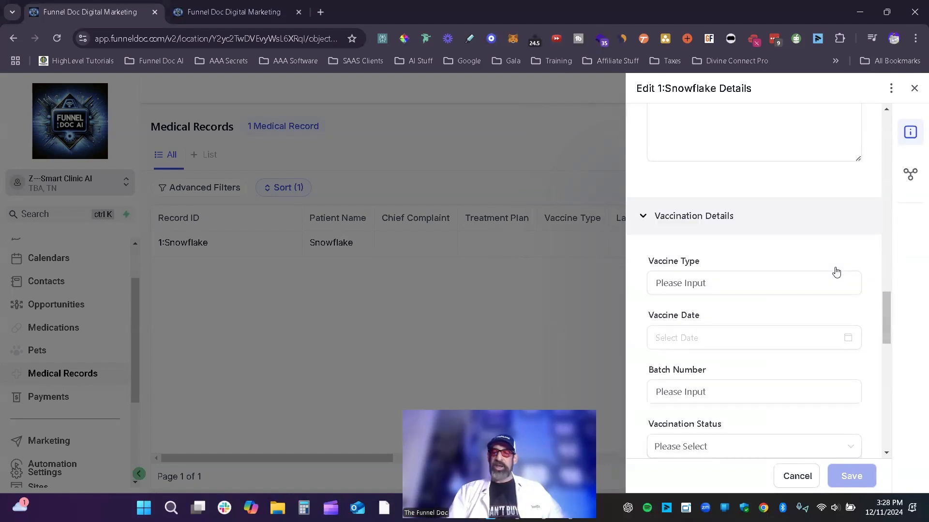
scroll(831, 382, "up", 10)
scroll(752, 328, "up", 10)
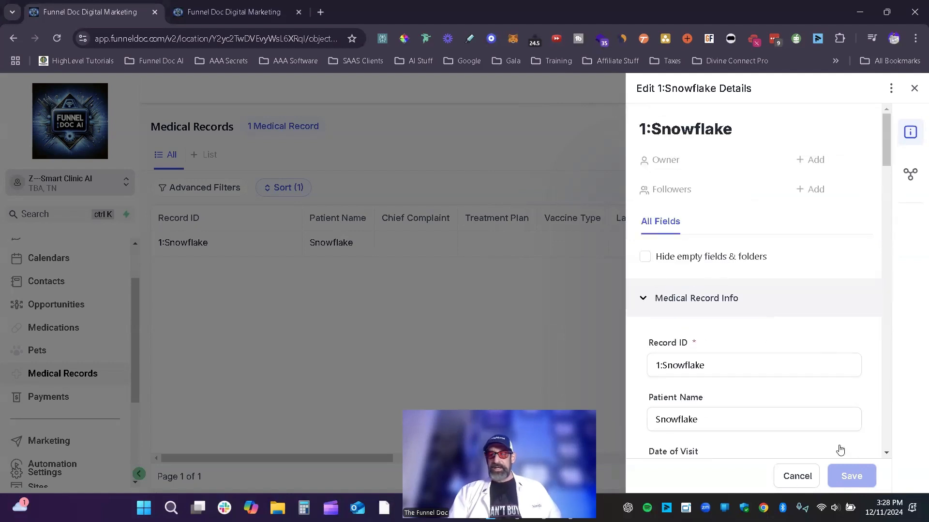
left_click(465, 263)
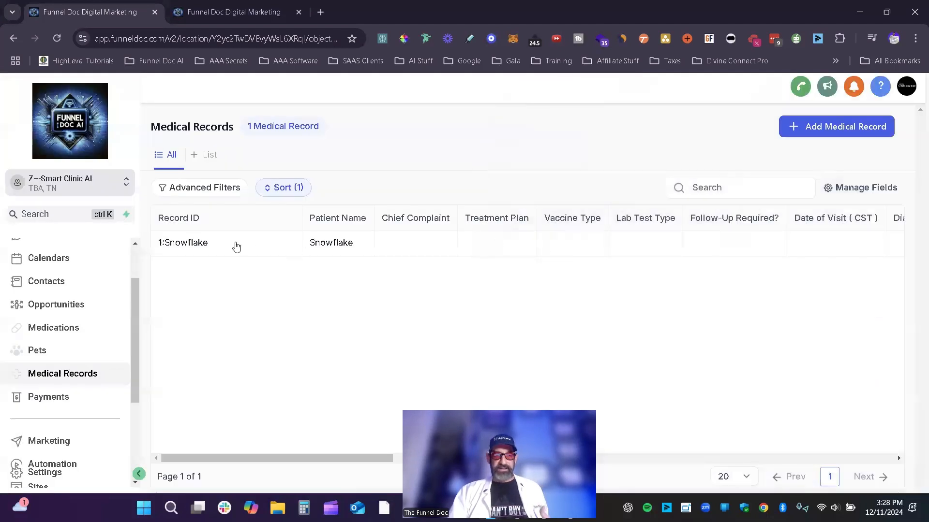
Reopen the 1:Snowflake medical record and collapse its Diagnosis, Treatments, Vaccination Details, Lab Work and Follow-Up folders.
left_click(232, 249)
scroll(804, 325, "down", 10)
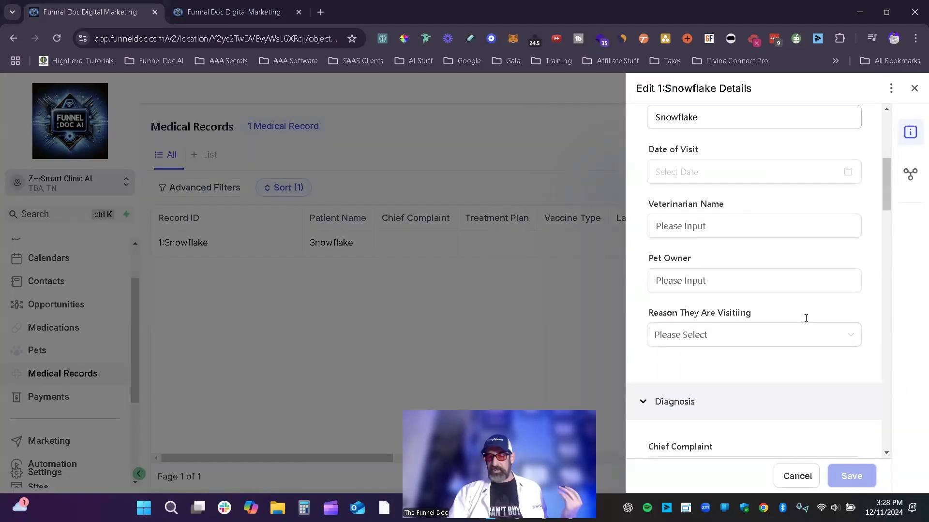
scroll(654, 285, "up", 3)
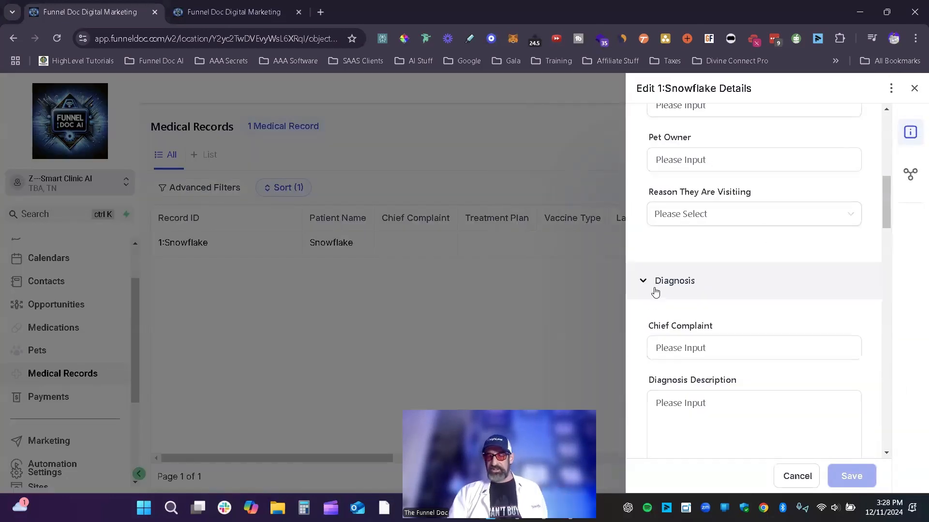
left_click(655, 285)
left_click(670, 329)
scroll(790, 307, "down", 2)
left_click(672, 244)
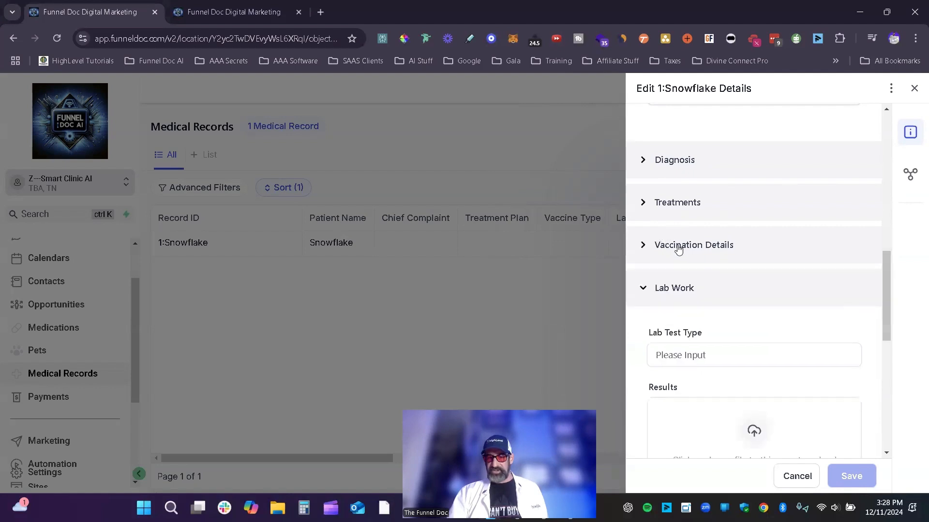
left_click(682, 290)
left_click(677, 339)
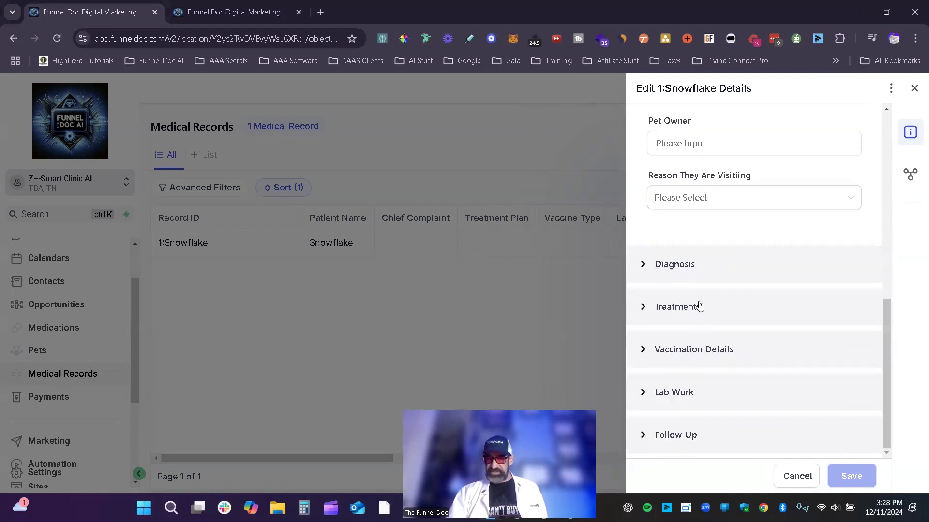
Expand the Diagnosis folder and set Severity Level to Severe, leaving the chief complaint and diagnosis description empty.
left_click(716, 266)
scroll(822, 290, "down", 3)
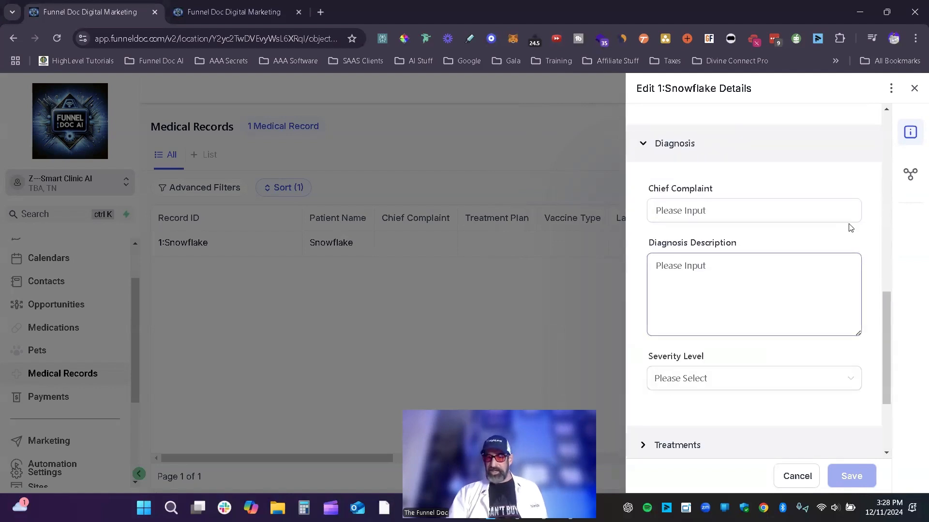
left_click(732, 211)
left_click(701, 381)
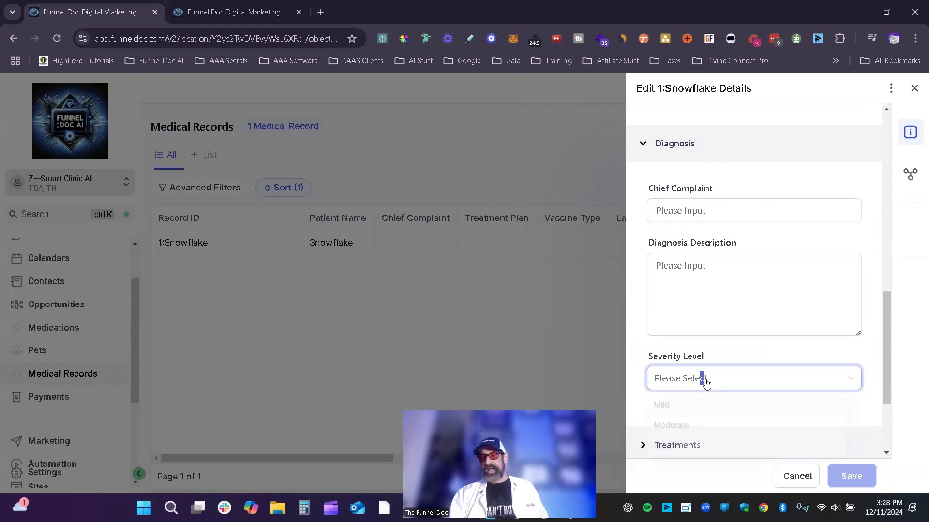
left_click(701, 449)
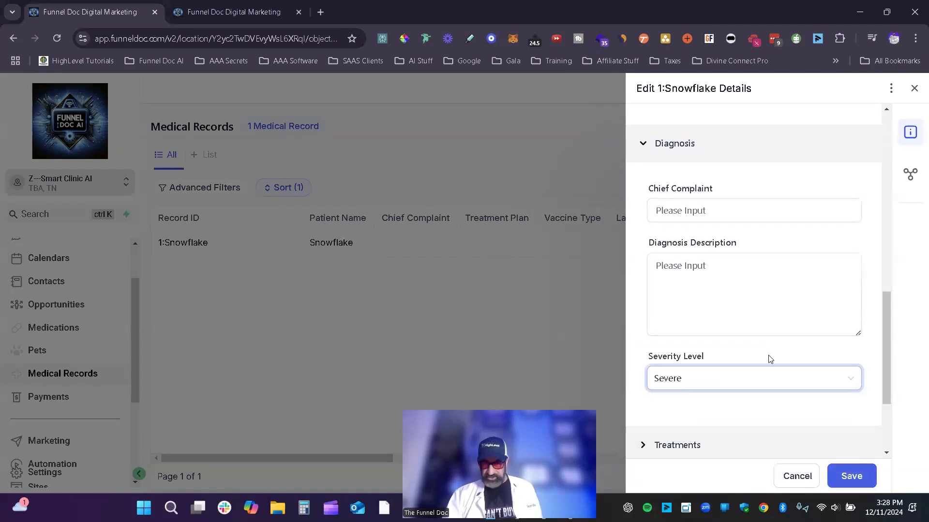
Review the fields in the Treatments folder, collapse it again, and save the medical record.
scroll(767, 358, "down", 2)
left_click(696, 336)
scroll(773, 343, "down", 2)
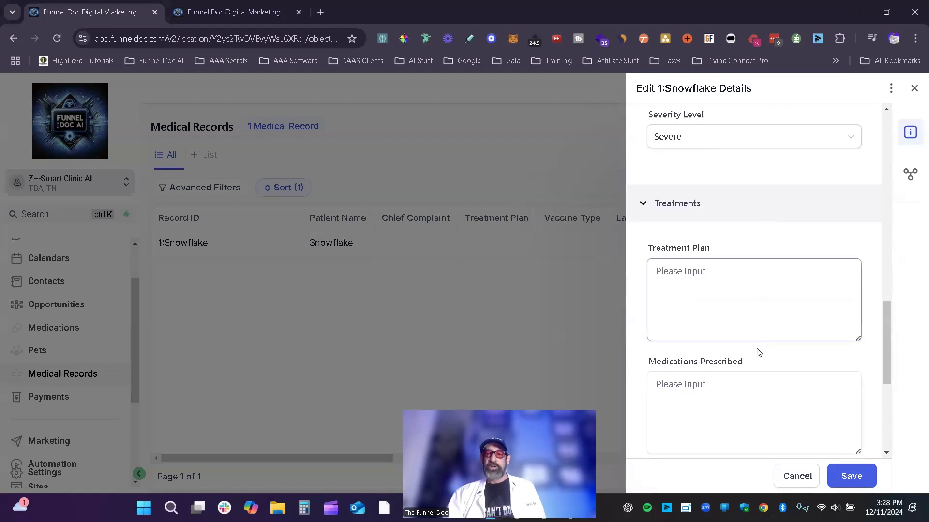
left_click(684, 220)
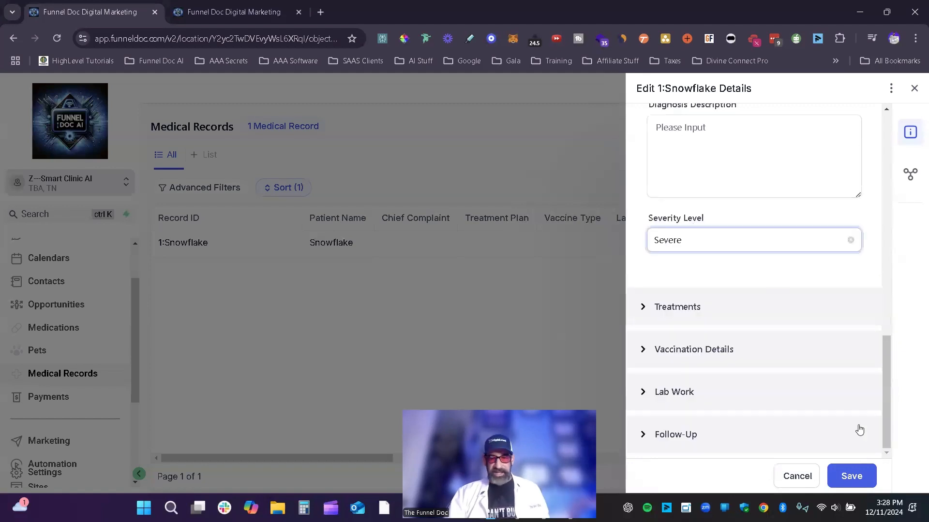
left_click(850, 475)
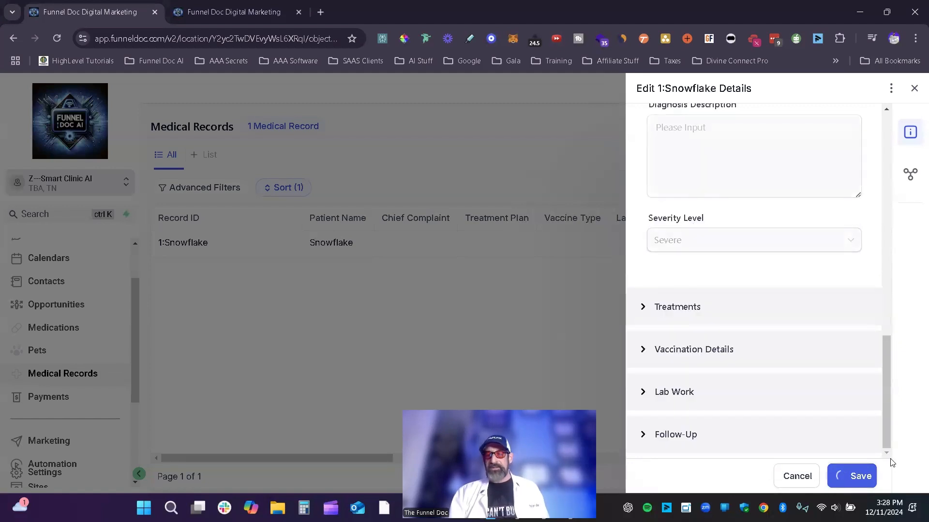
In the record's associations, link the first listed contact to 1:Snowflake with the Patients label and save the relation.
left_click(913, 183)
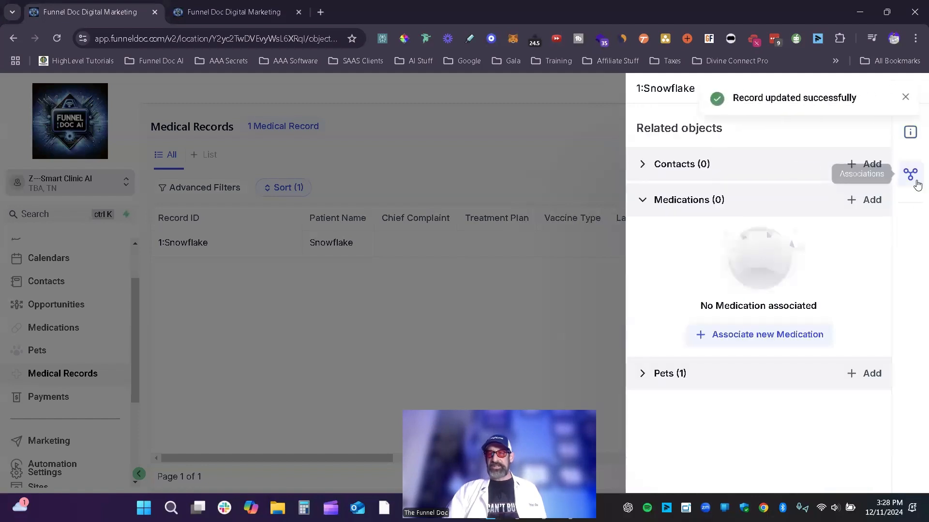
left_click(699, 168)
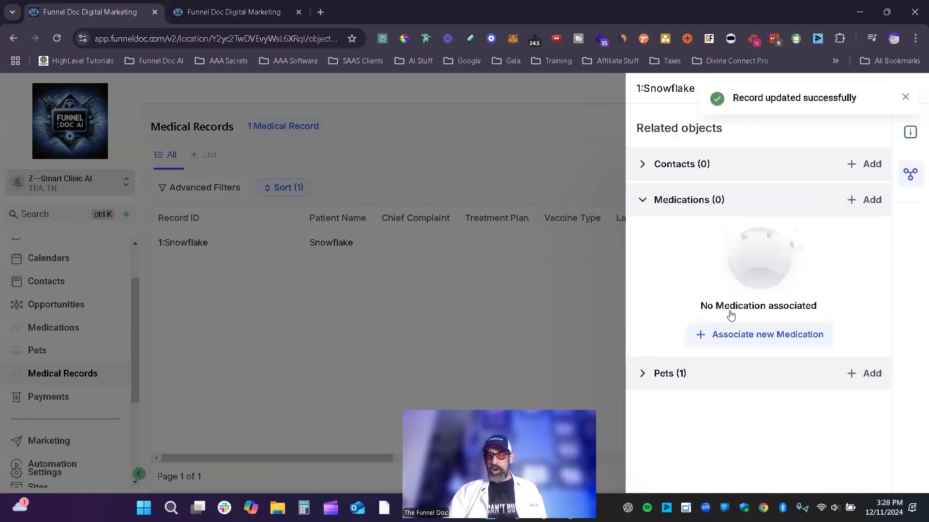
left_click(745, 298)
left_click(720, 168)
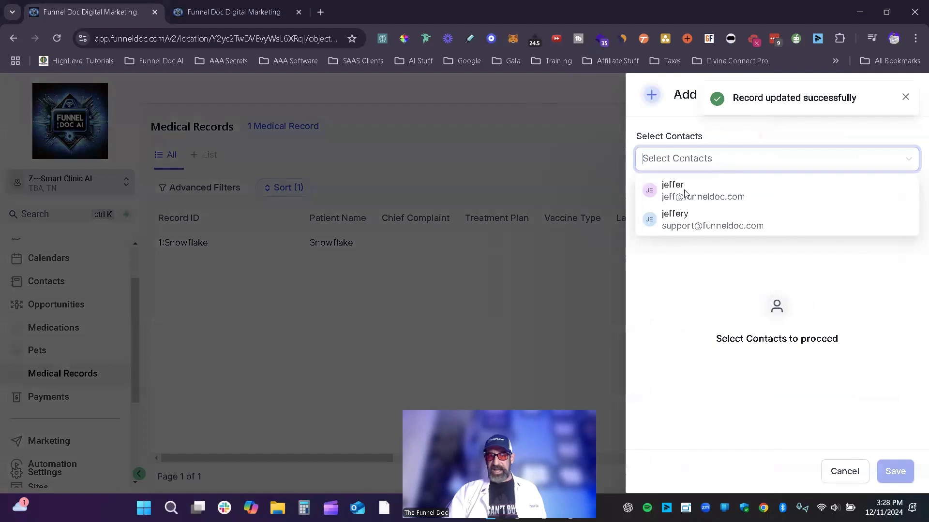
left_click(682, 203)
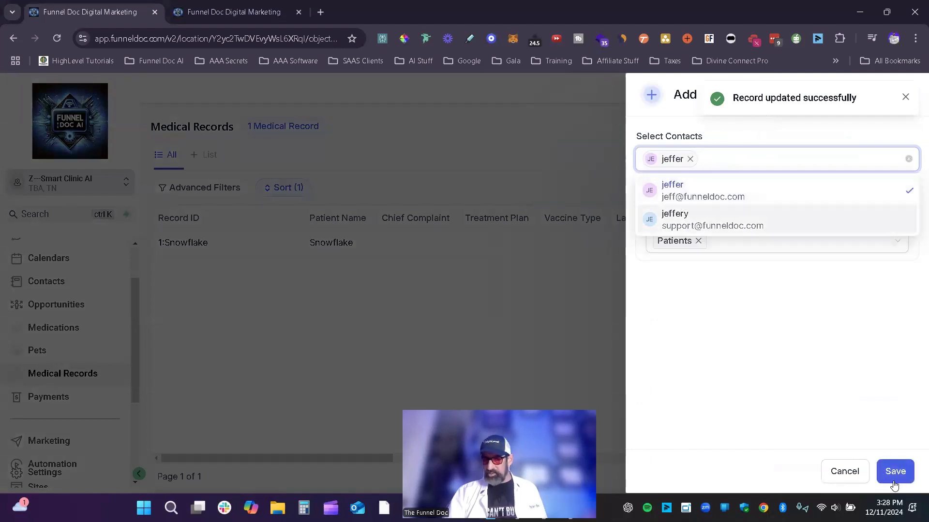
left_click(789, 261)
left_click(903, 479)
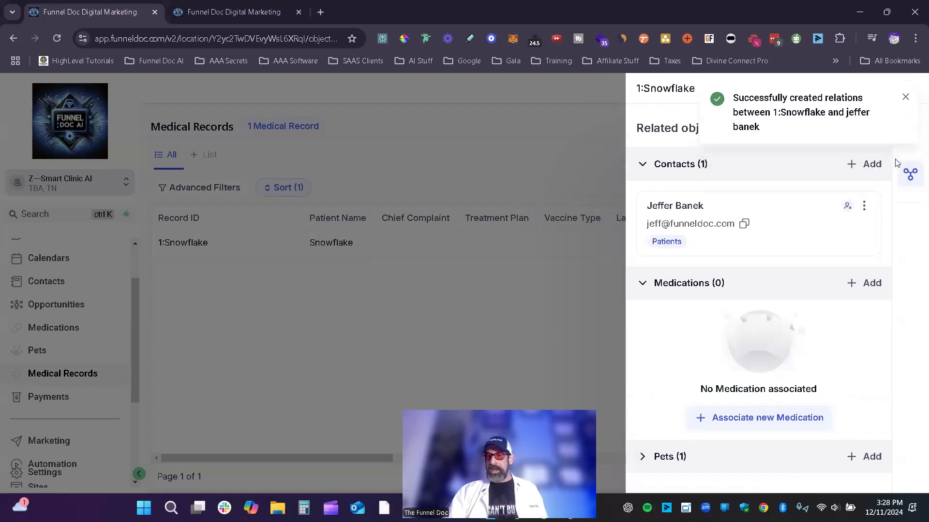
left_click(906, 97)
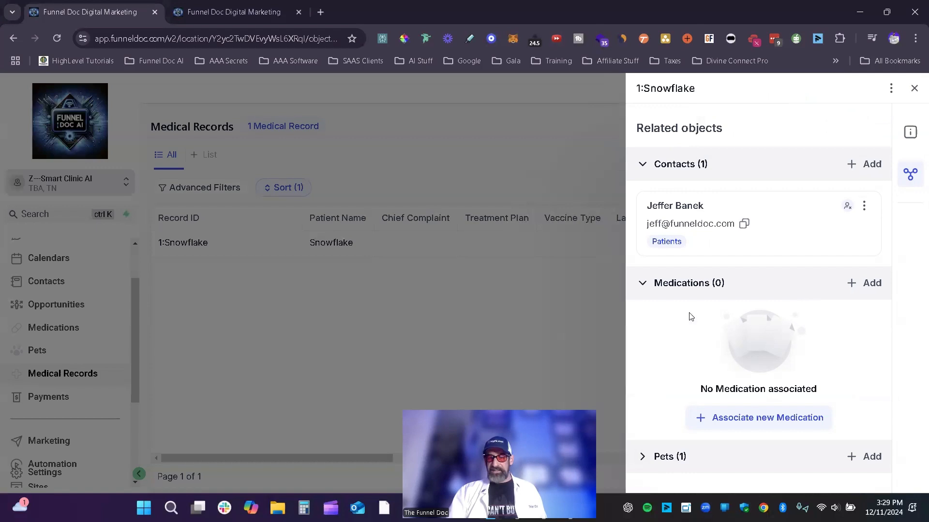
Associate the medication Clavamox with the 1:Snowflake medical record and save the relation.
left_click(696, 286)
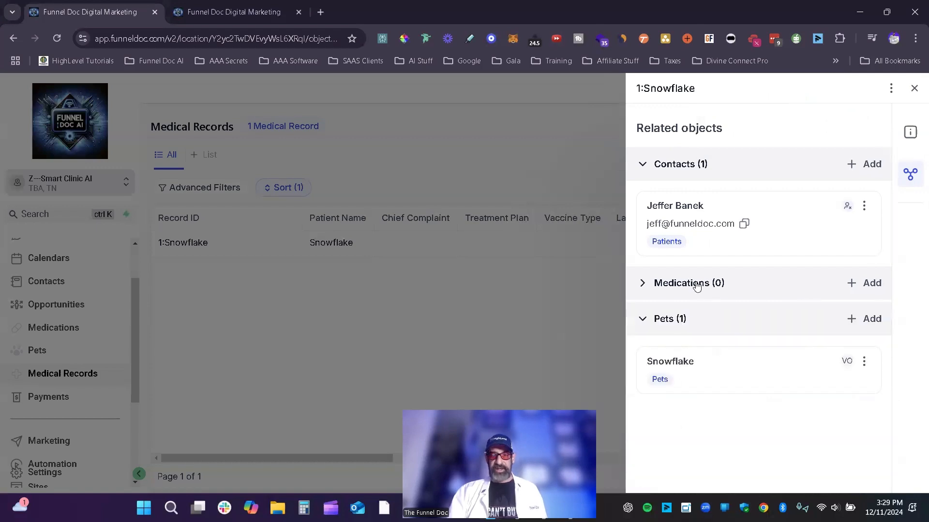
left_click(855, 284)
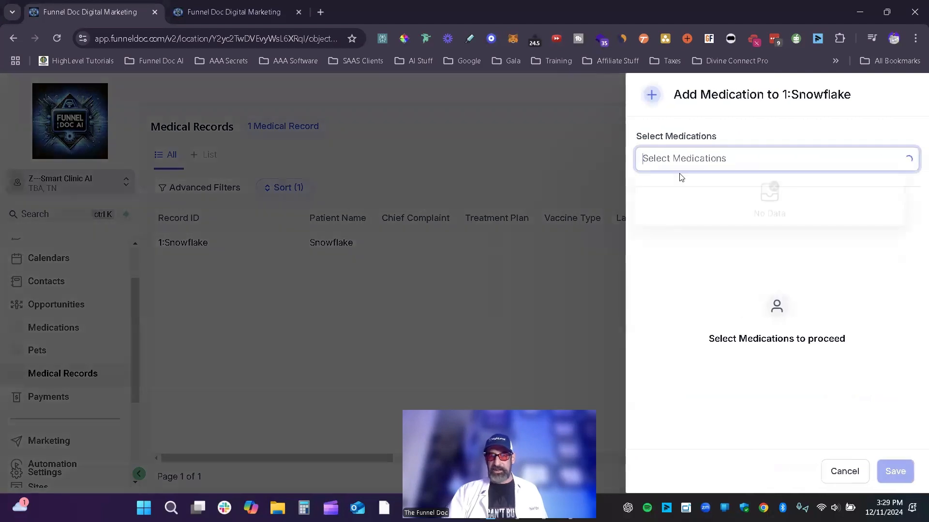
left_click(689, 189)
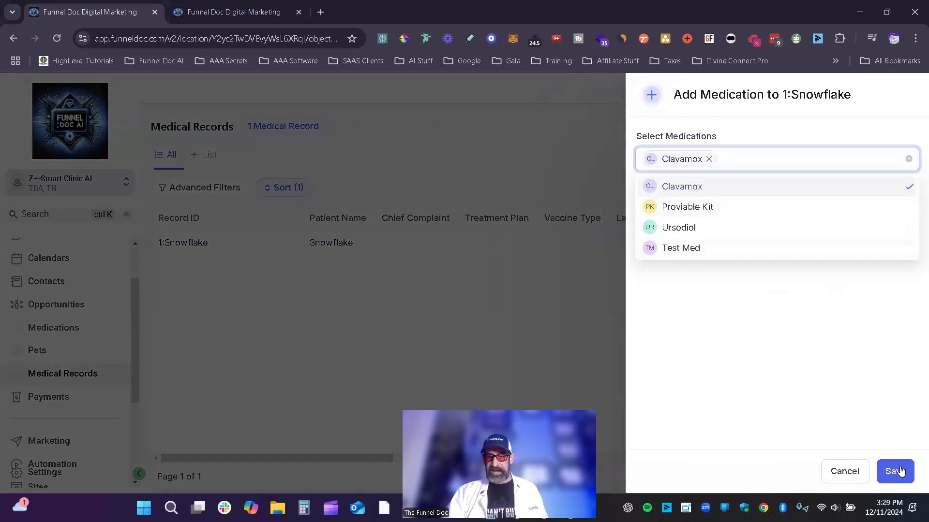
left_click(898, 472)
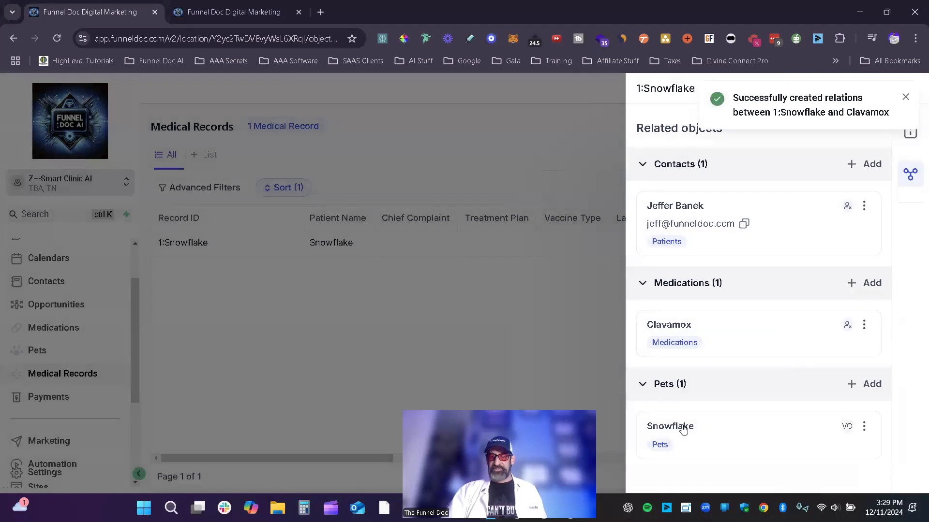
Collapse the Contacts, Medications and Pets groups under the related objects, and close the 1:Snowflake record.
left_click(681, 165)
left_click(728, 199)
left_click(673, 237)
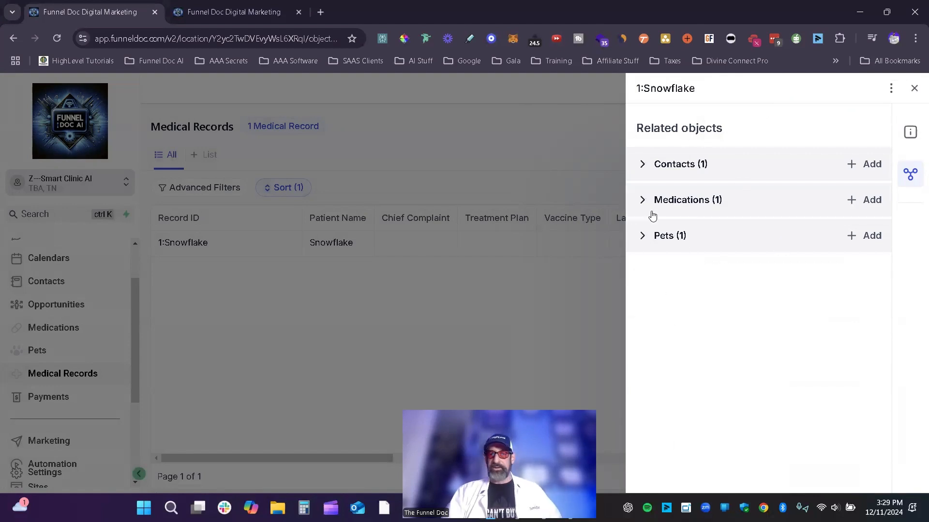
left_click(913, 91)
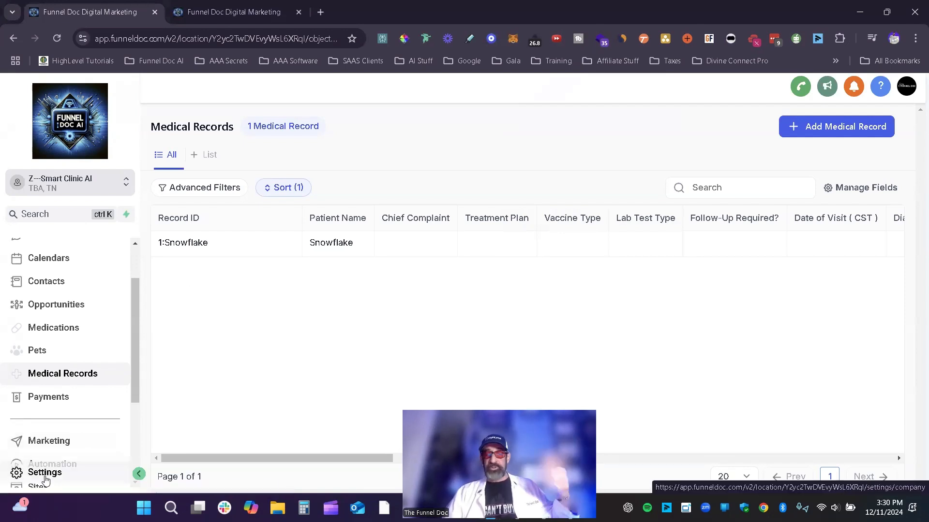
Create a new Pets based workflow (Beta) from the Automation workflow list.
scroll(84, 414, "down", 3)
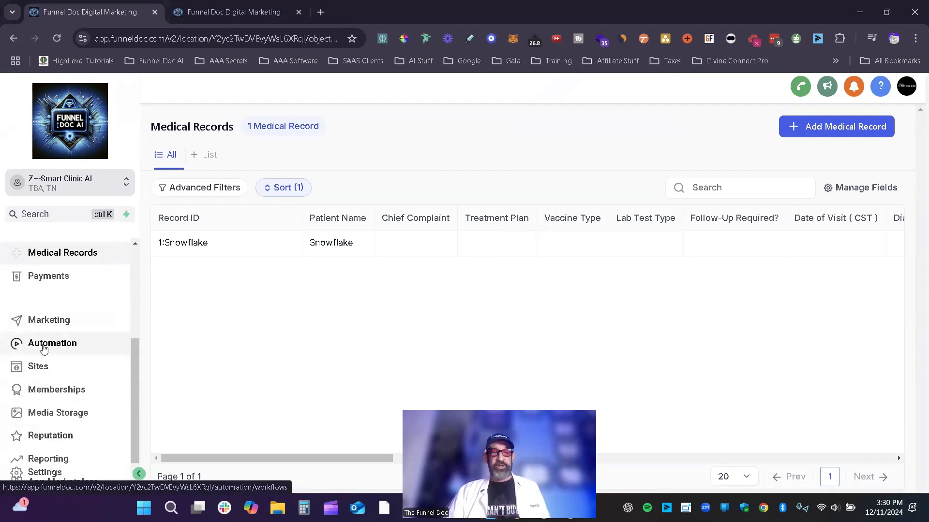
left_click(47, 351)
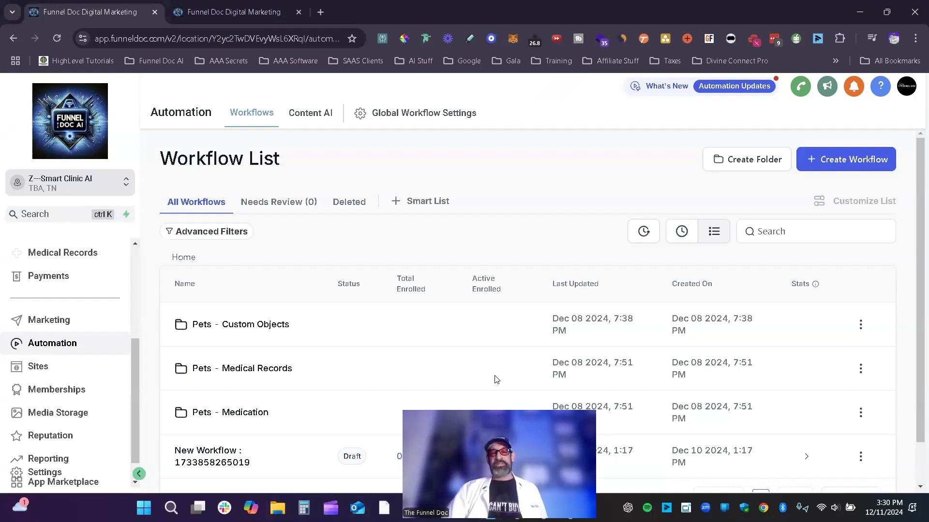
left_click(854, 162)
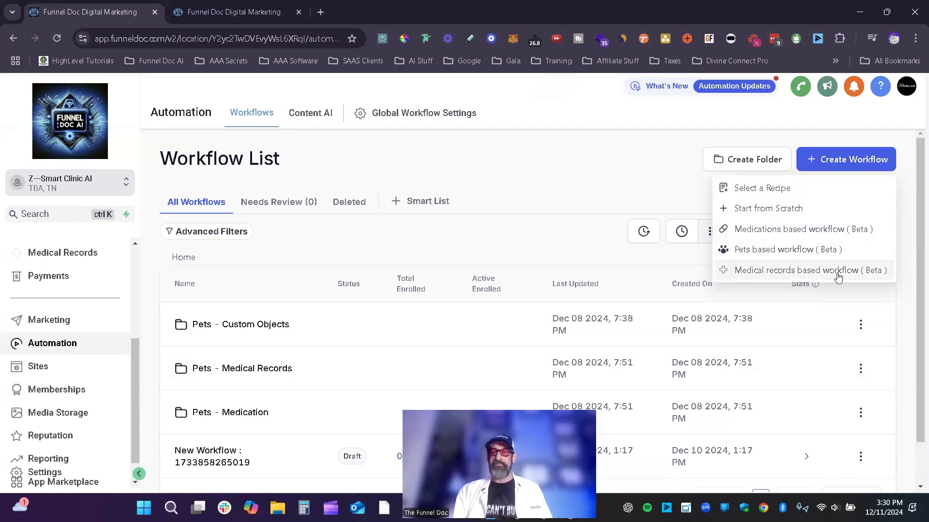
left_click(778, 250)
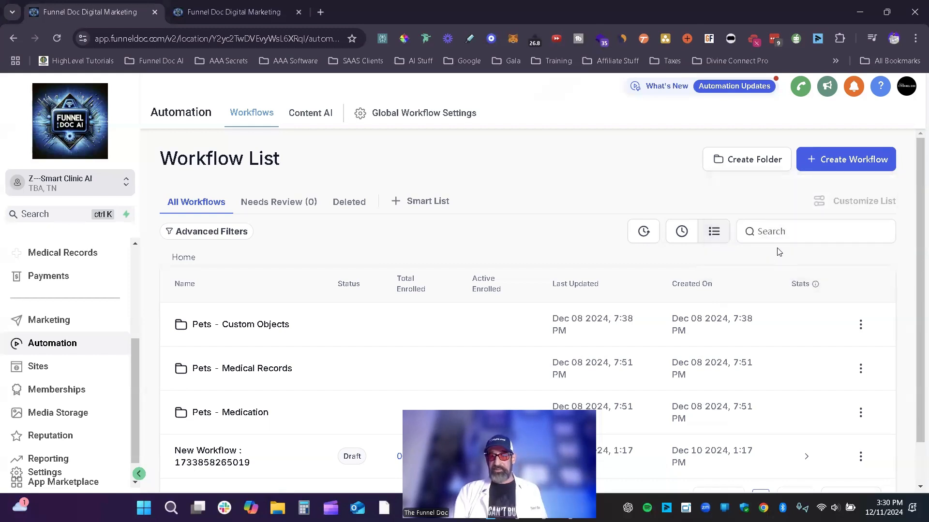
Look through the triggers offered for the pets workflow and choose the Pet Created trigger.
scroll(595, 371, "down", 4)
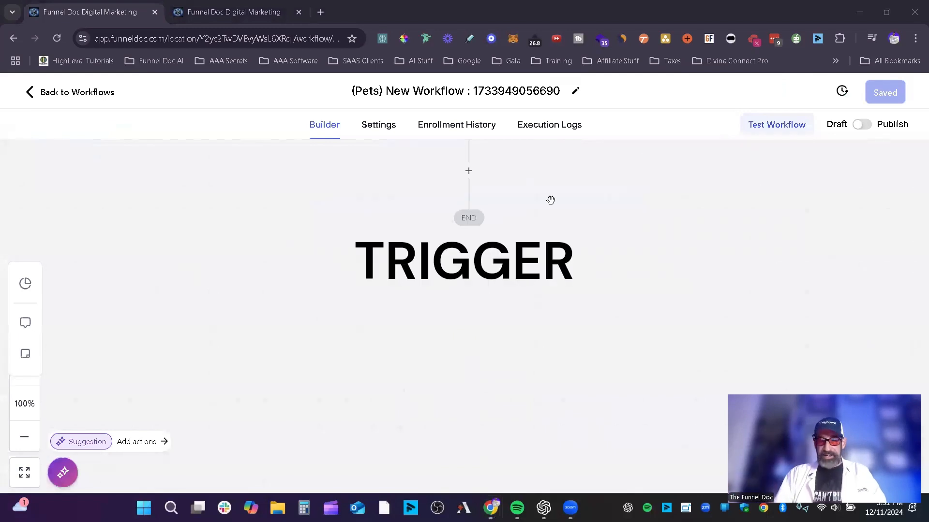
left_click(463, 262)
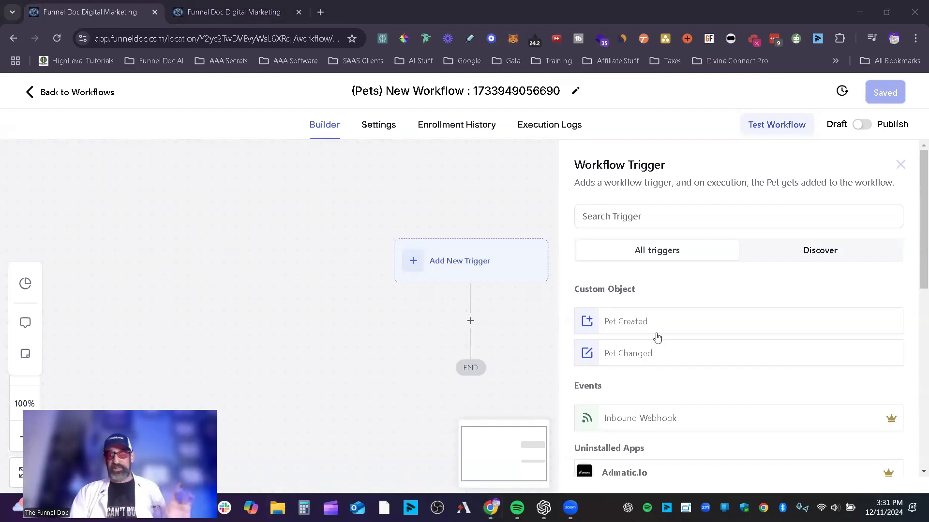
scroll(642, 356, "down", 1)
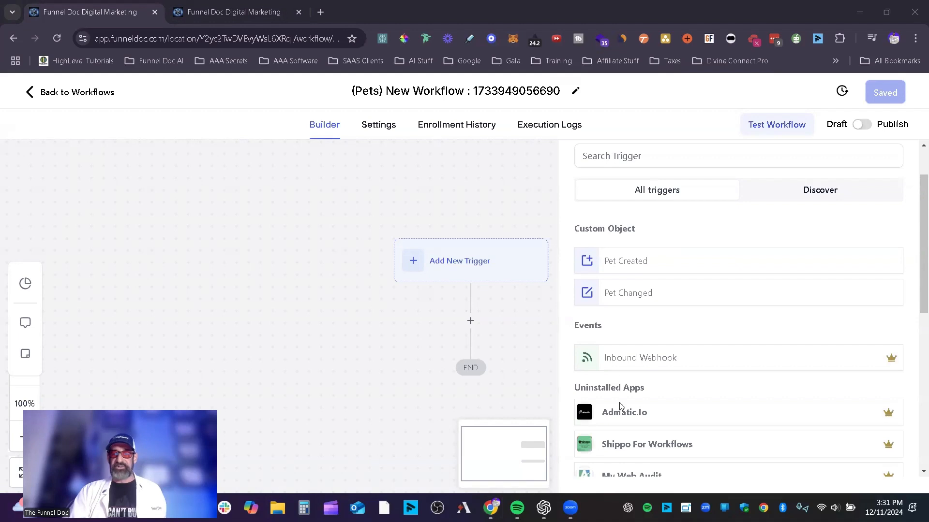
left_click_drag(659, 389, 571, 396)
left_click(651, 328)
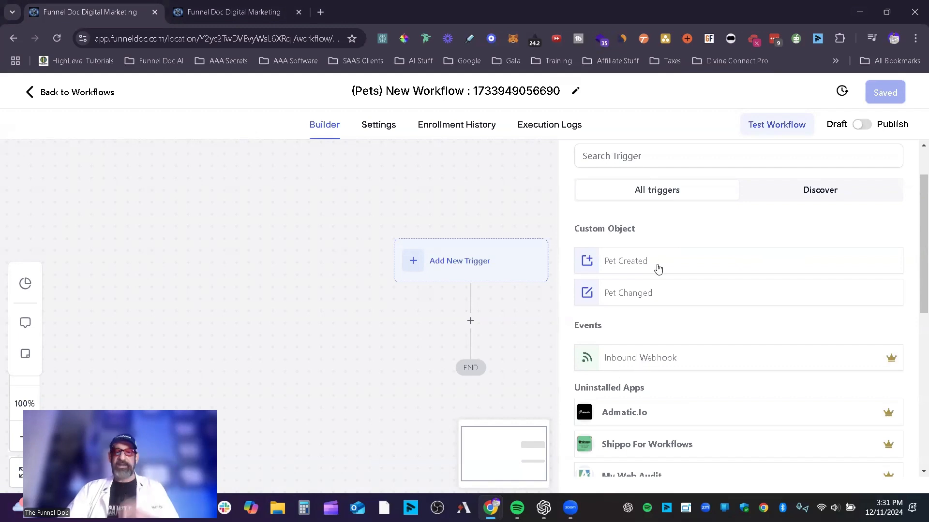
left_click(623, 262)
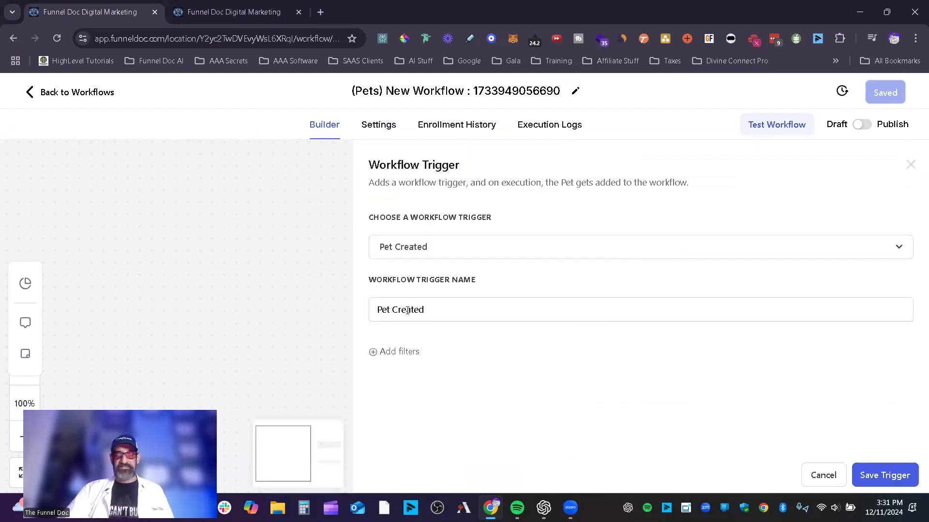
Add a filter to the Pet Created trigger, look through the available pet fields, and delete the filter.
left_click(406, 352)
left_click(460, 374)
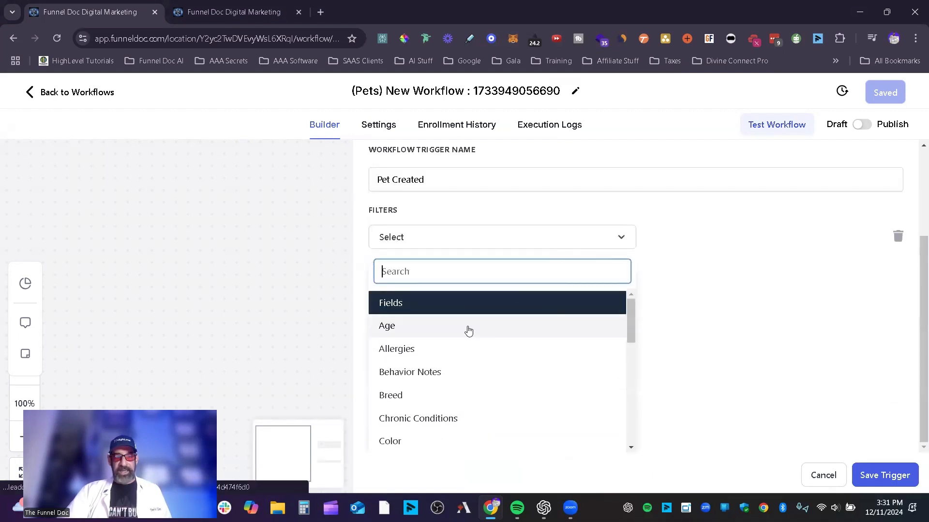
scroll(469, 334, "down", 2)
scroll(468, 334, "up", 2)
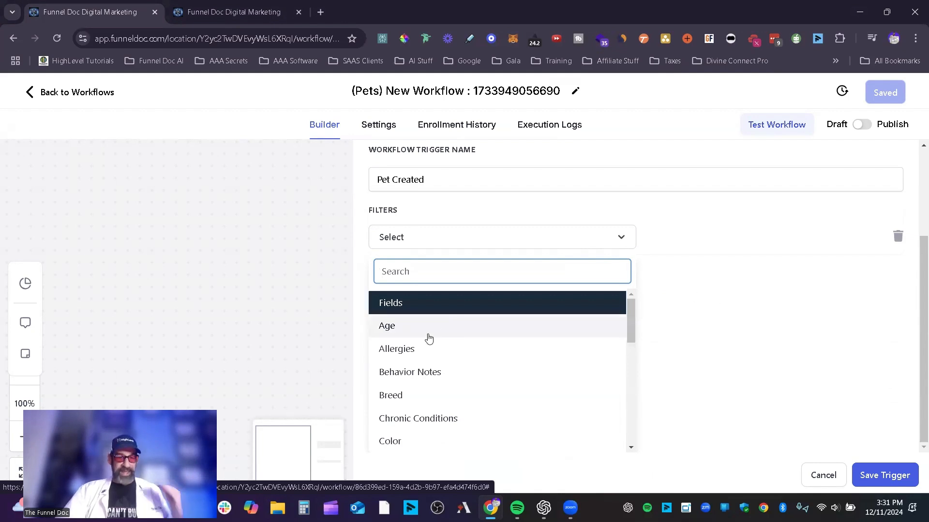
scroll(427, 327, "up", 1)
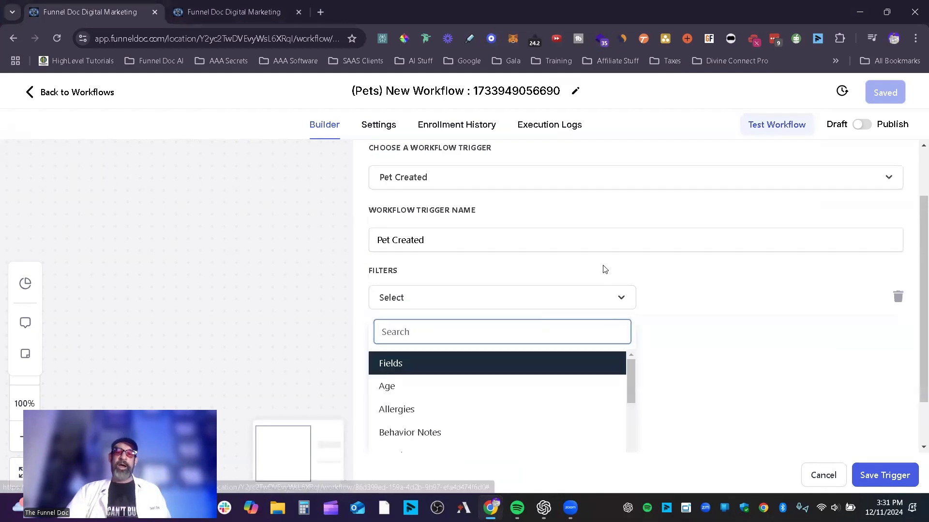
left_click(898, 297)
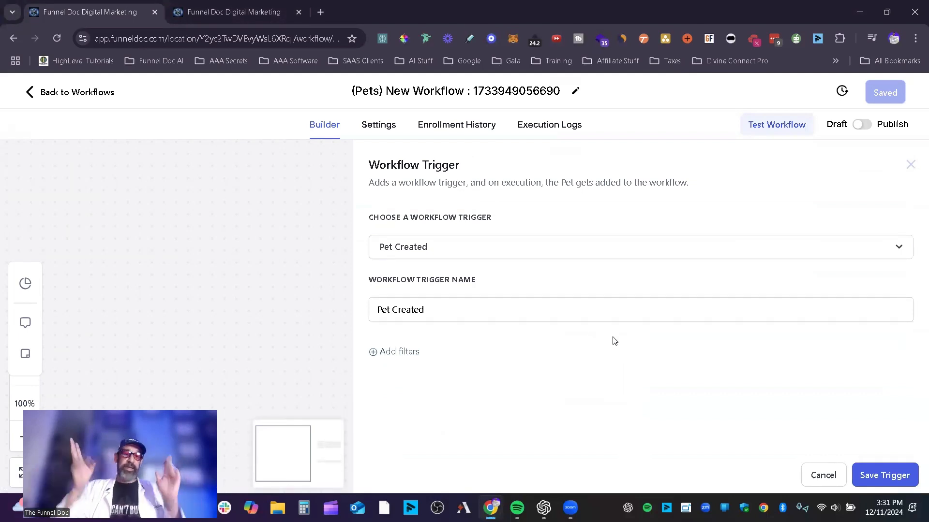
Add a filter to the Pet Created trigger with Age Equals to 11, reviewing the available operators.
left_click(423, 361)
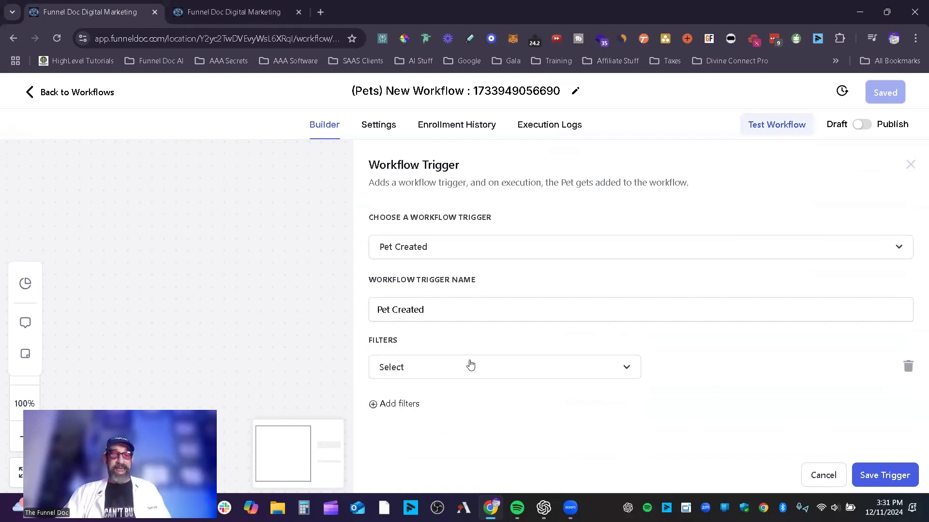
left_click(437, 373)
scroll(657, 387, "down", 3)
left_click(491, 348)
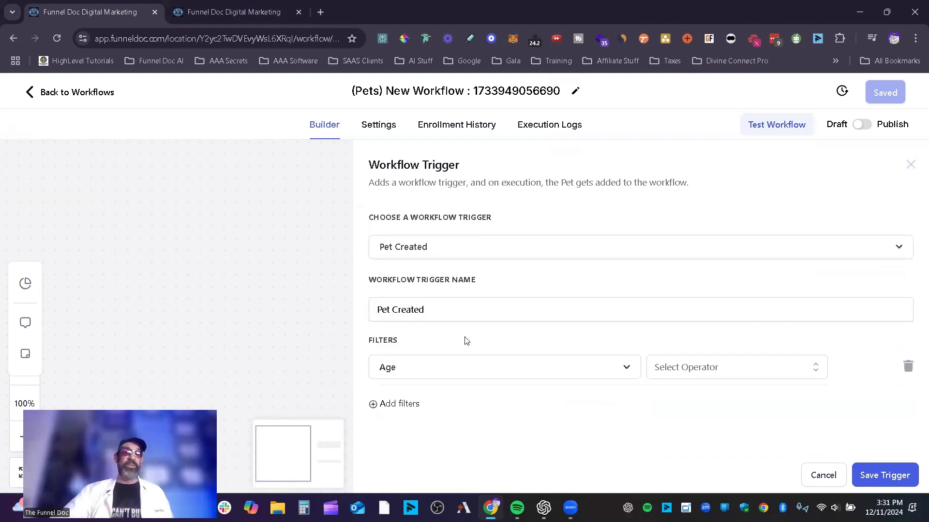
left_click(773, 377)
scroll(721, 400, "down", 3)
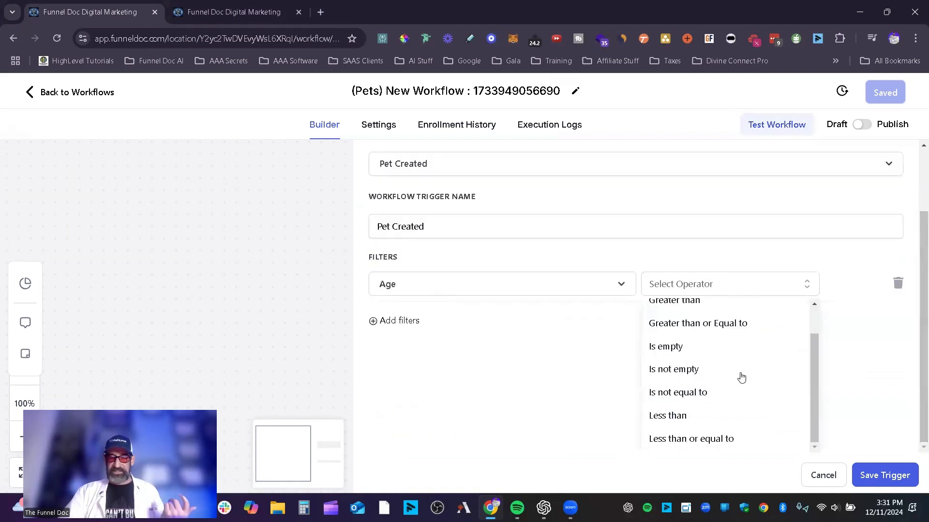
scroll(729, 352, "up", 1)
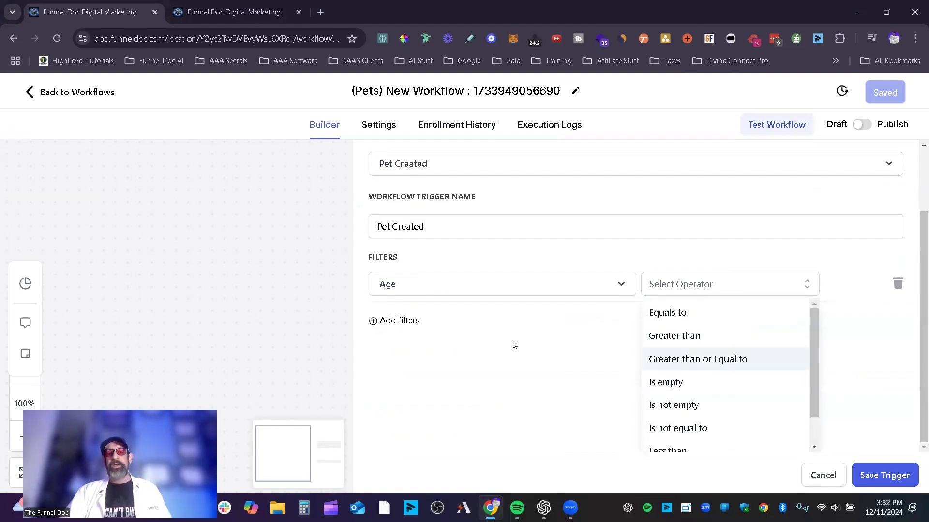
scroll(420, 393, "up", 2)
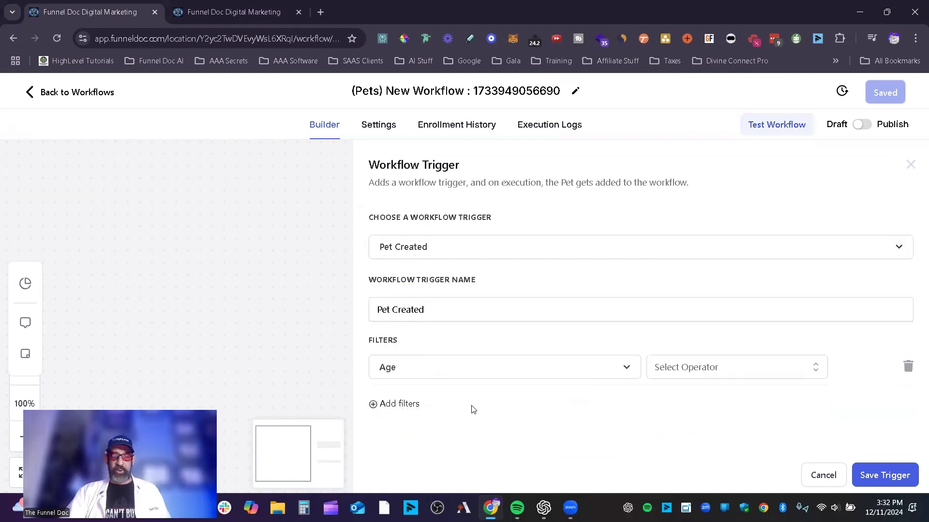
left_click(769, 372)
left_click(674, 394)
left_click(791, 357)
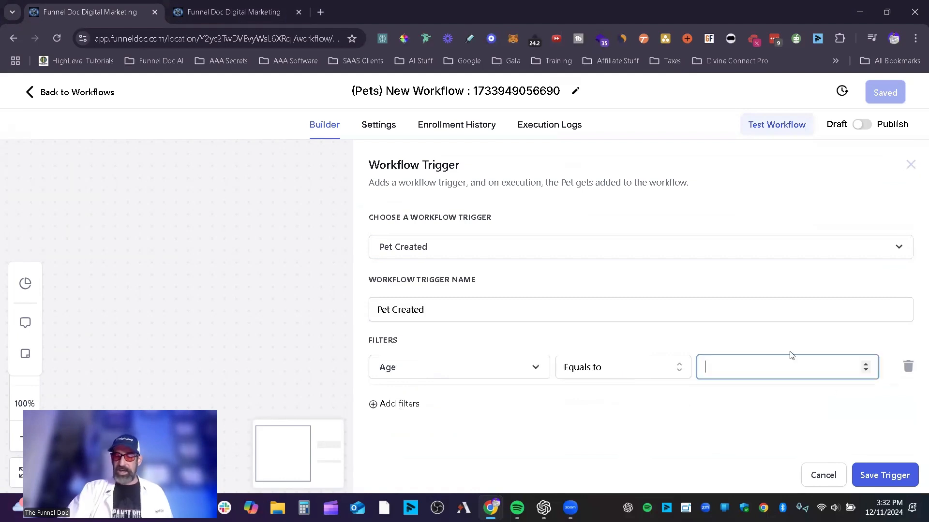
type("11")
Add a second trigger filter on Behavior Notes and choose a phrase-matching operator for it.
left_click(395, 405)
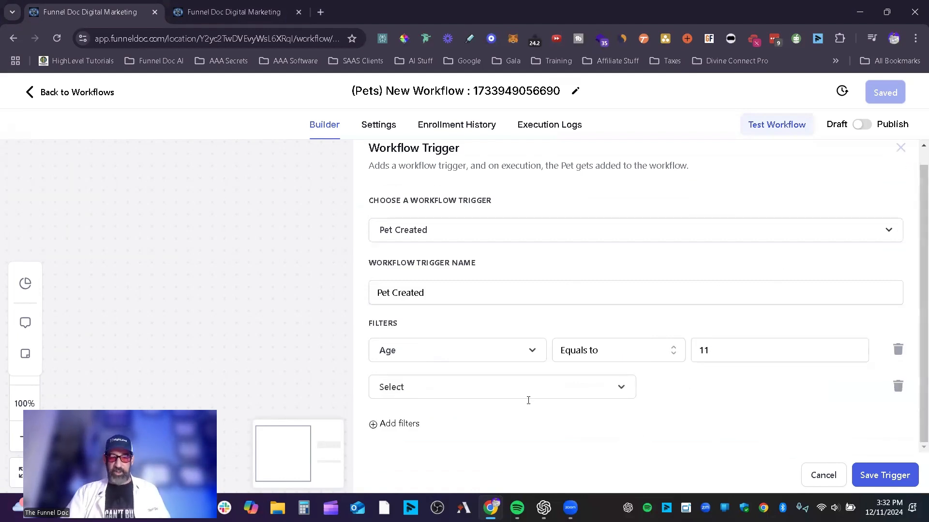
left_click(546, 393)
scroll(501, 352, "down", 3)
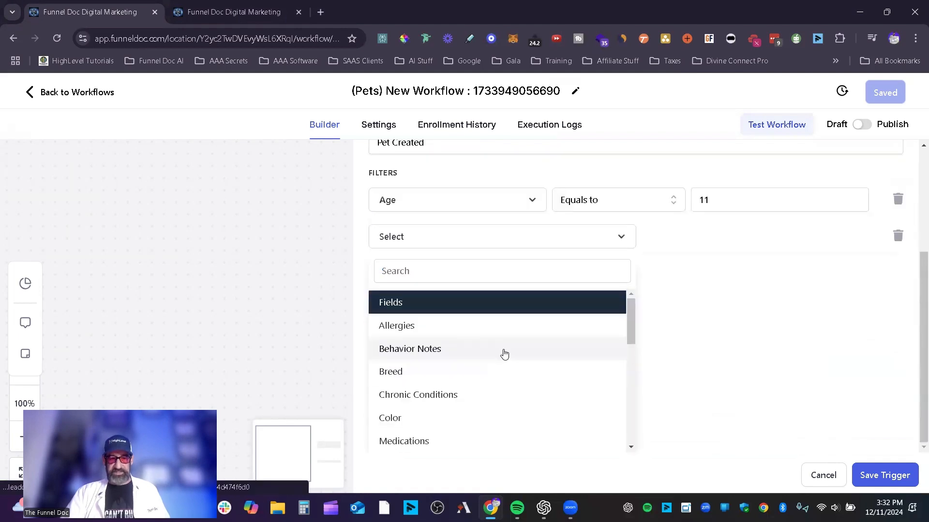
left_click(502, 349)
left_click(719, 388)
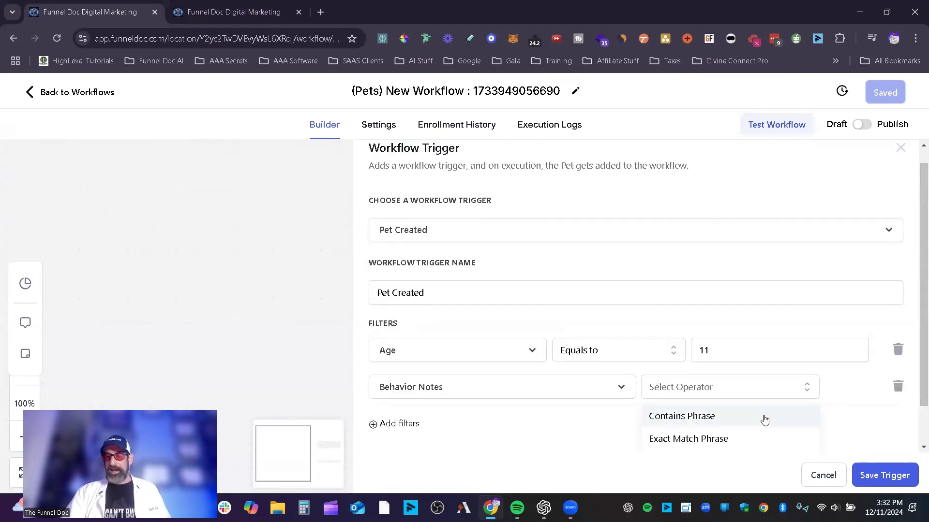
scroll(754, 423, "down", 1)
left_click(702, 438)
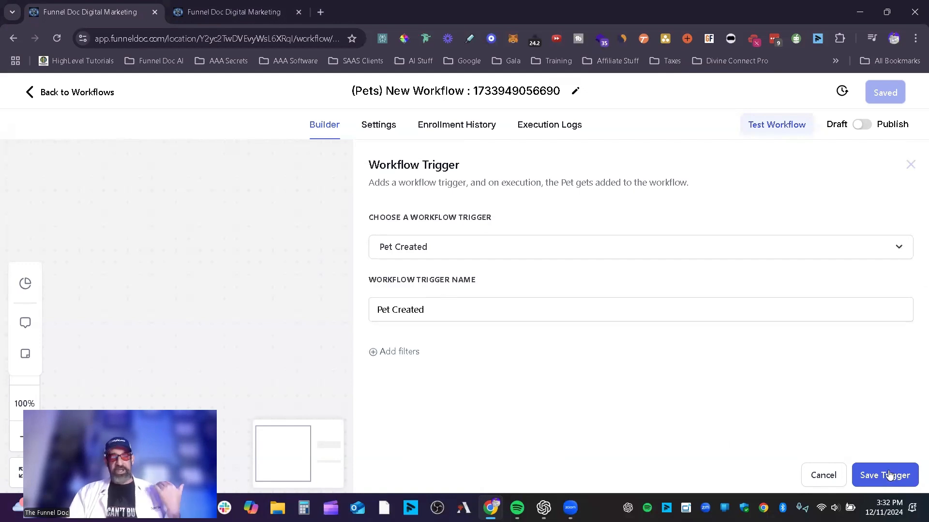
Save the Pet Created trigger without filters and look through the actions available for the workflow.
left_click(889, 476)
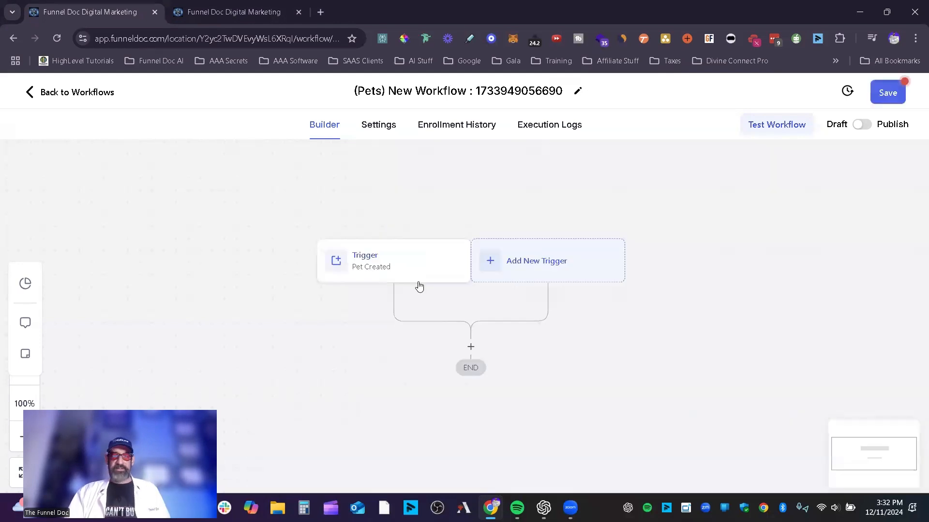
left_click(470, 347)
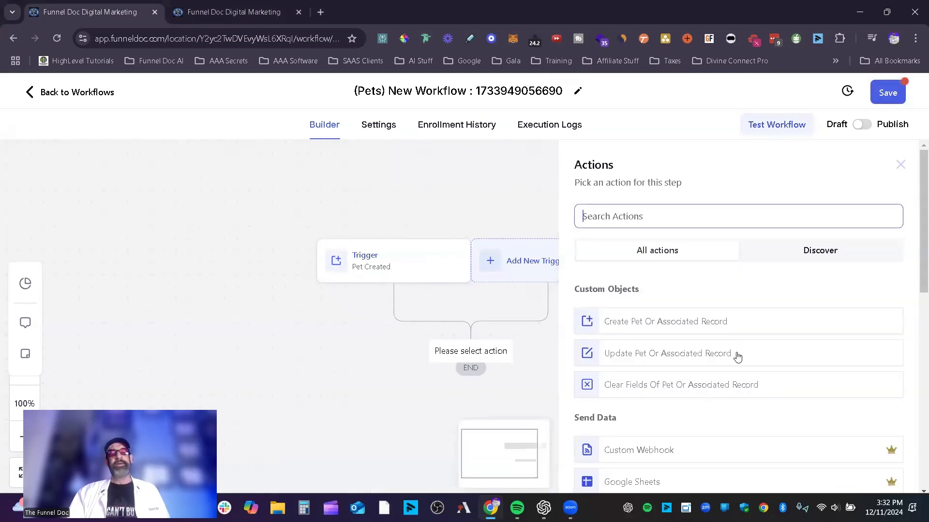
scroll(749, 375, "down", 3)
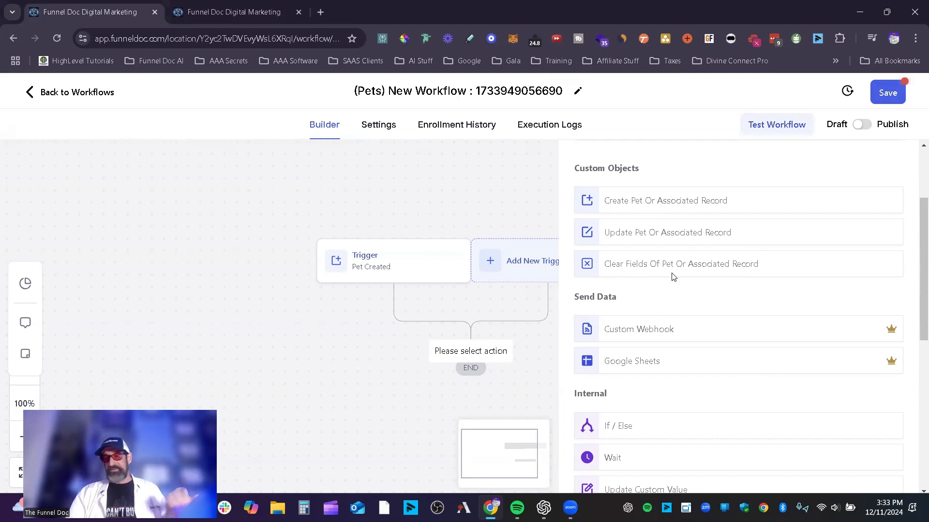
scroll(714, 274, "down", 1)
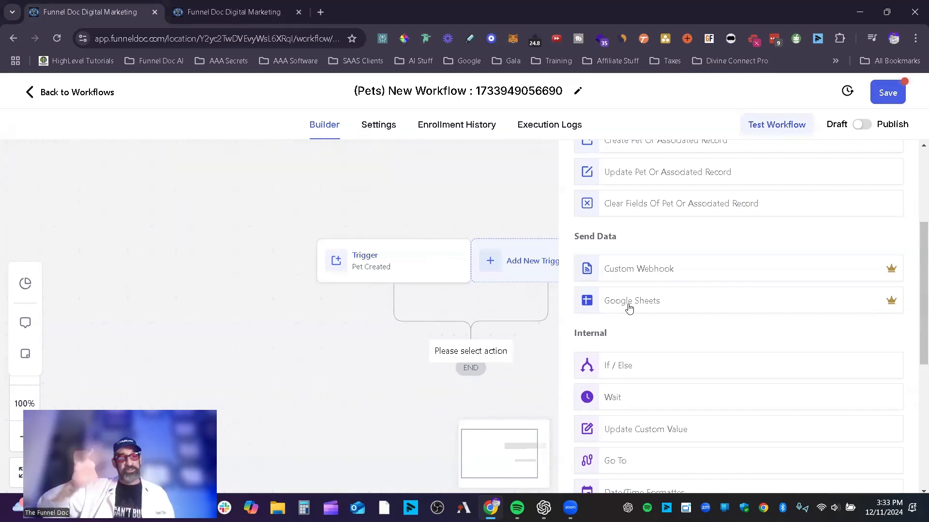
scroll(661, 317, "down", 3)
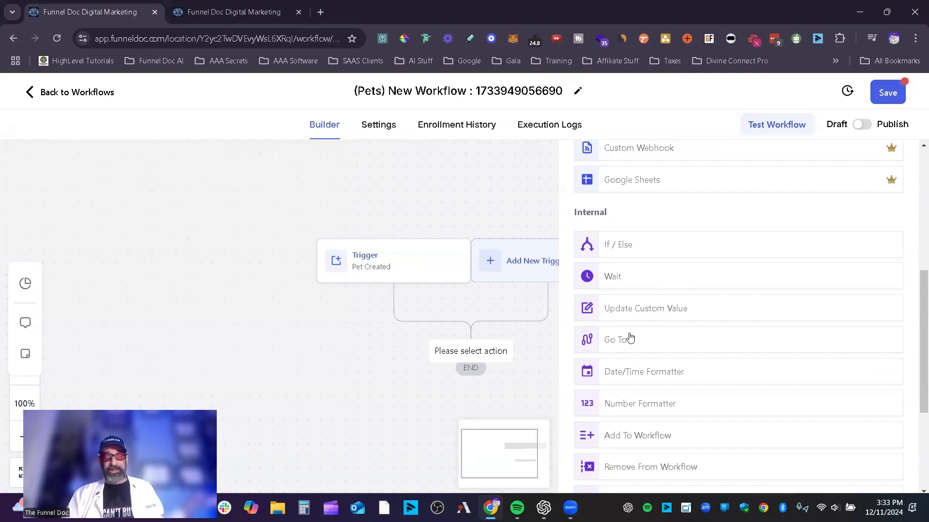
scroll(643, 339, "down", 1)
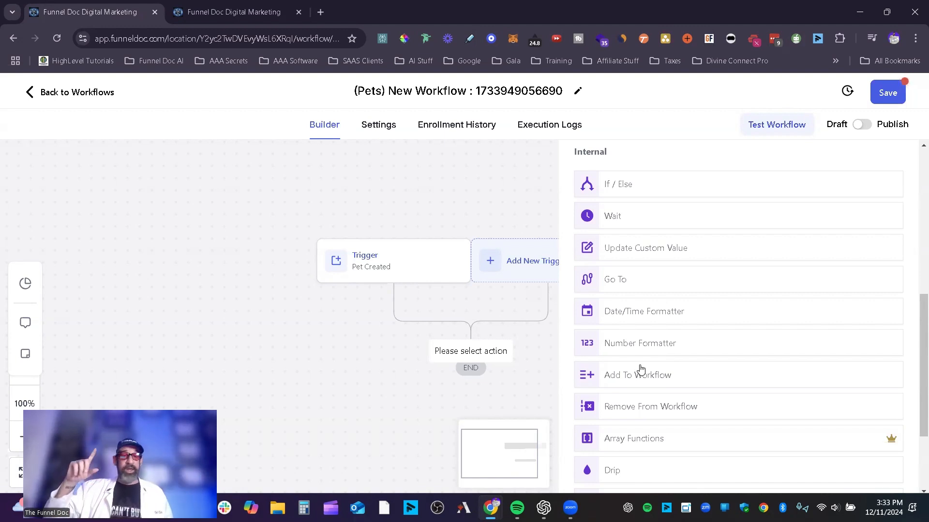
Try the Add To Workflow action, check which workflows it can target, and cancel the action.
left_click(667, 374)
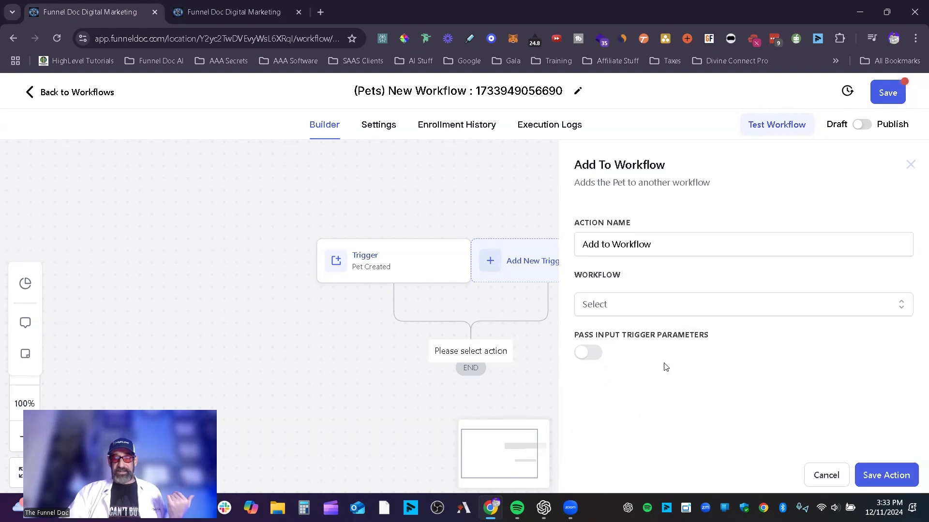
left_click(660, 309)
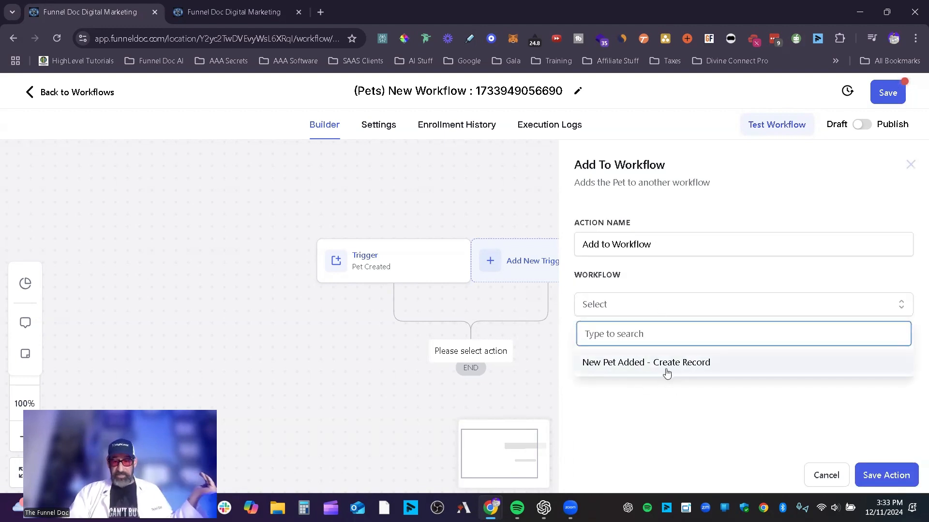
left_click(663, 412)
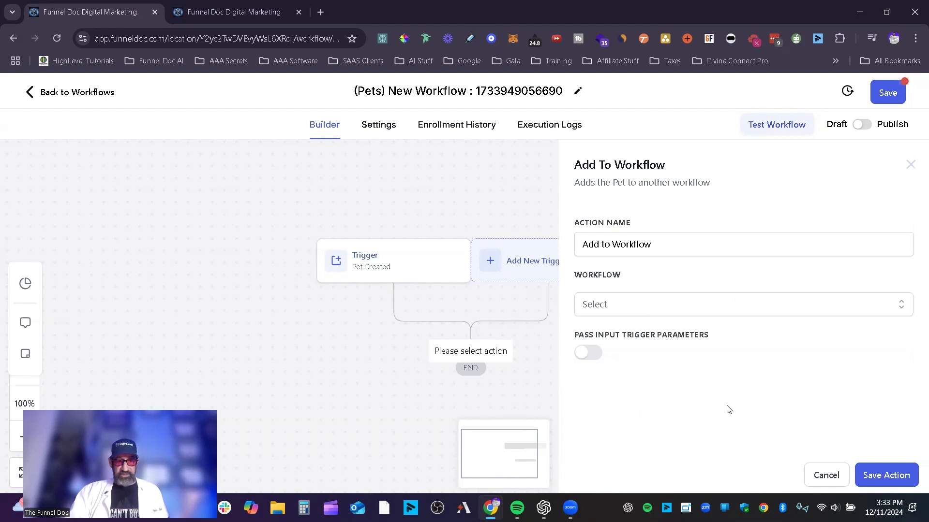
left_click(821, 477)
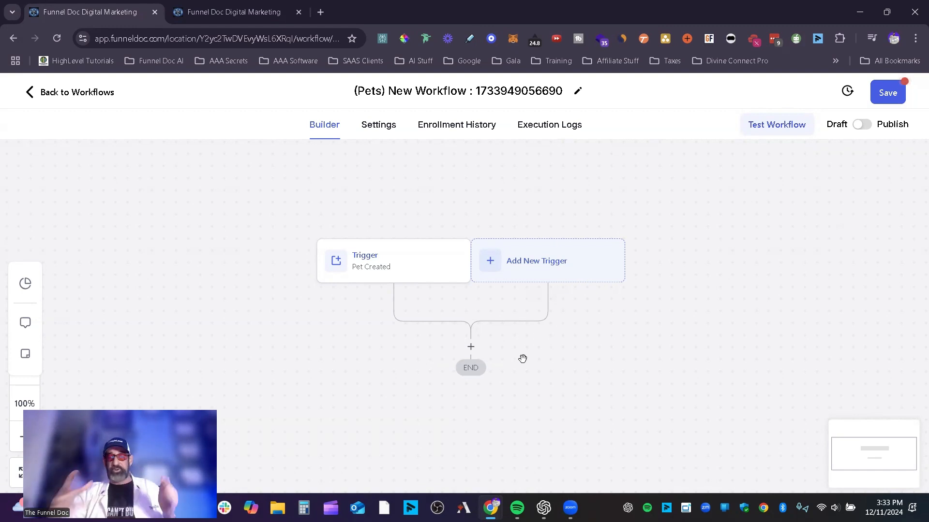
Open the list of actions for the step after the Pet Created trigger and review the options, from Custom Objects through Workflow AI.
left_click(473, 348)
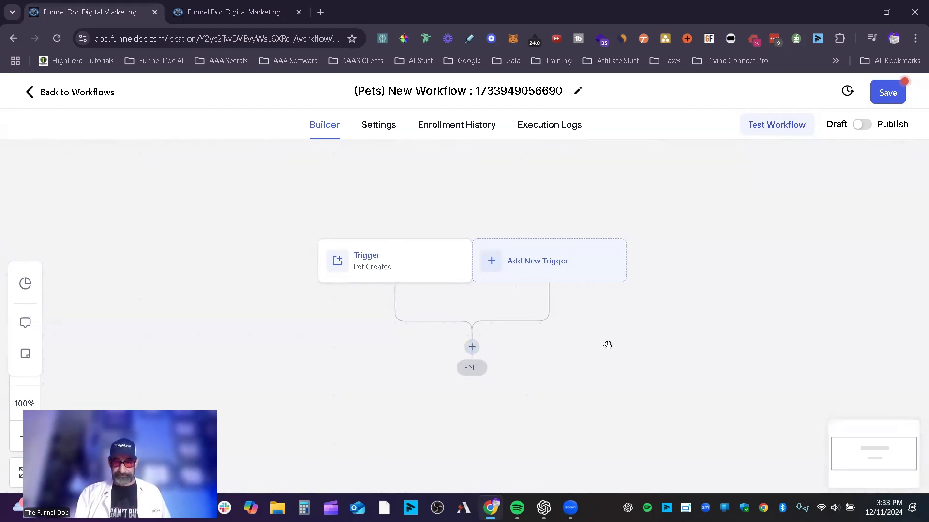
left_click(471, 348)
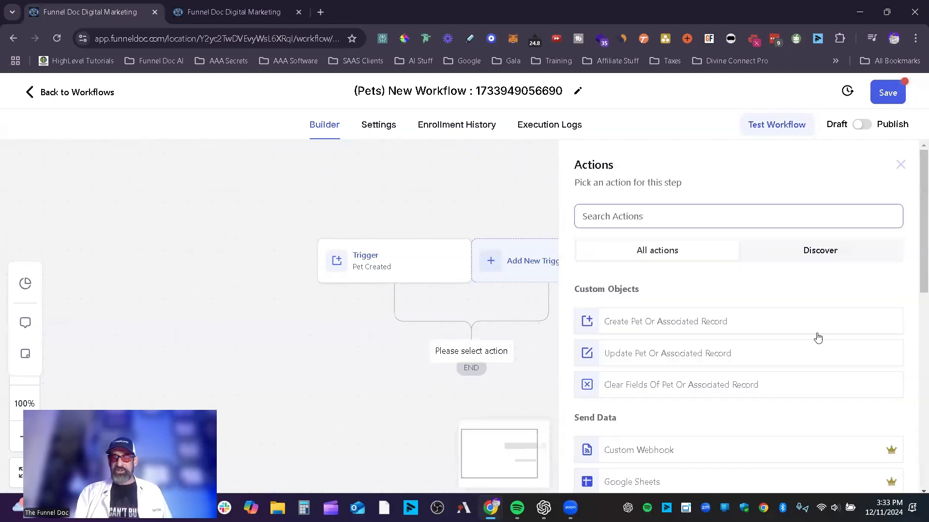
scroll(818, 339, "down", 2)
scroll(686, 389, "down", 5)
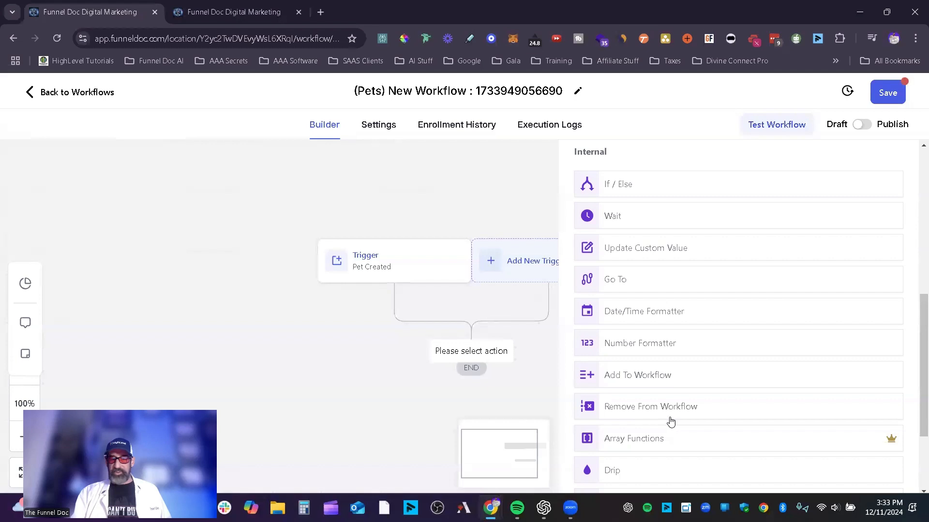
scroll(644, 438, "down", 1)
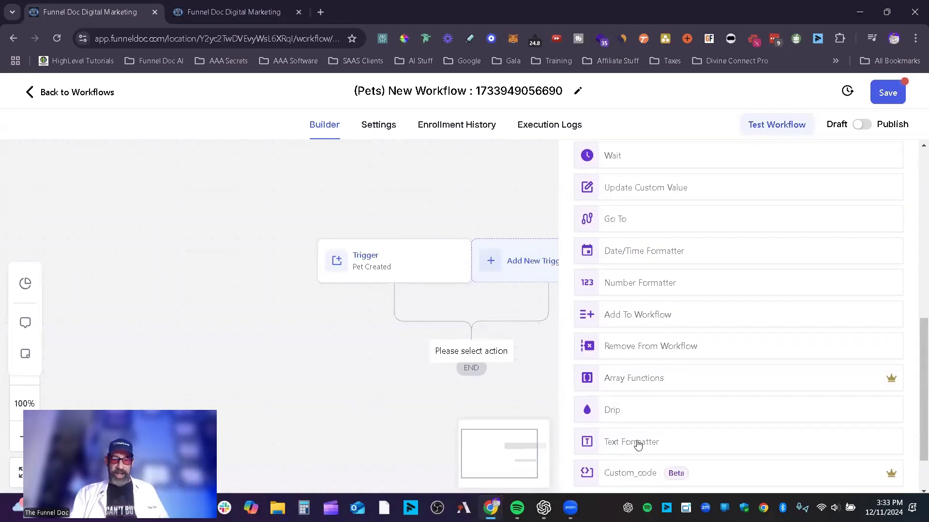
scroll(638, 445, "down", 1)
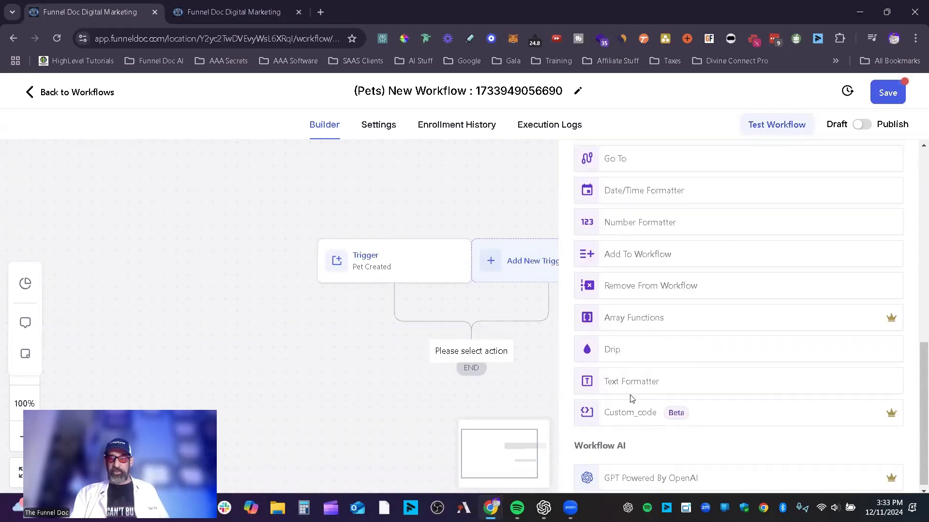
scroll(771, 444, "down", 1)
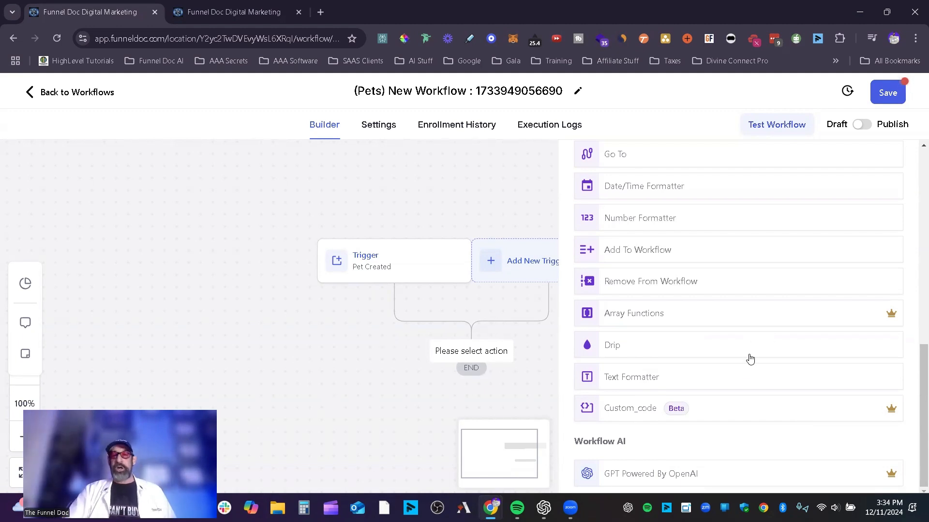
scroll(738, 371, "up", 3)
scroll(740, 372, "up", 3)
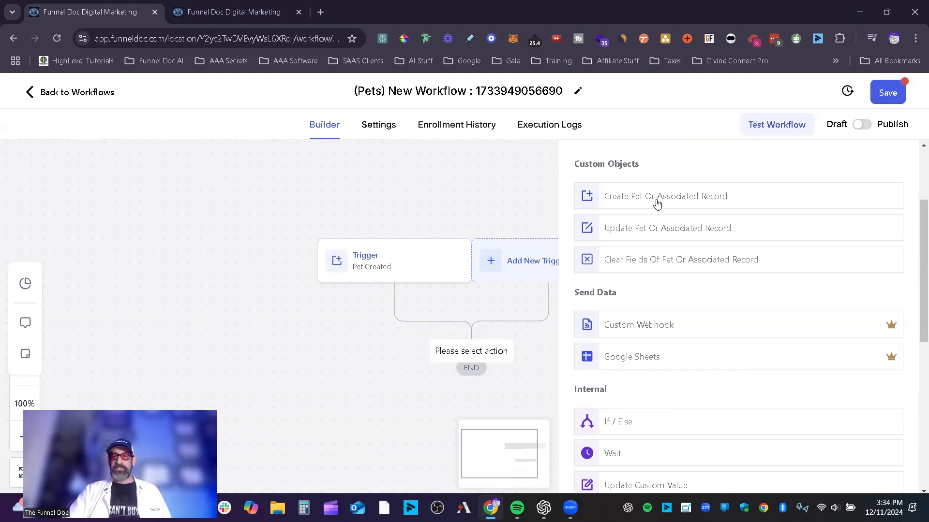
Add a Create Pet Or Associated Record action and set the object record to create to Medical Record.
left_click(699, 201)
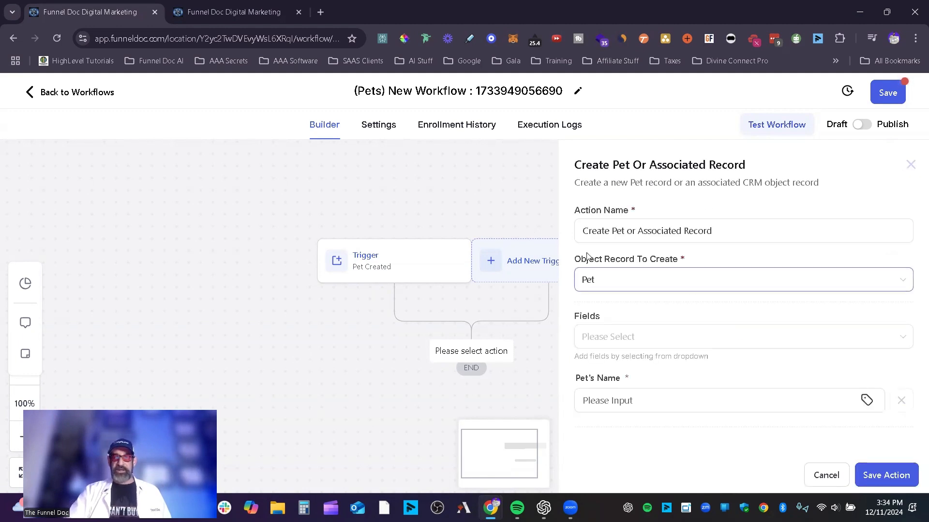
left_click(651, 284)
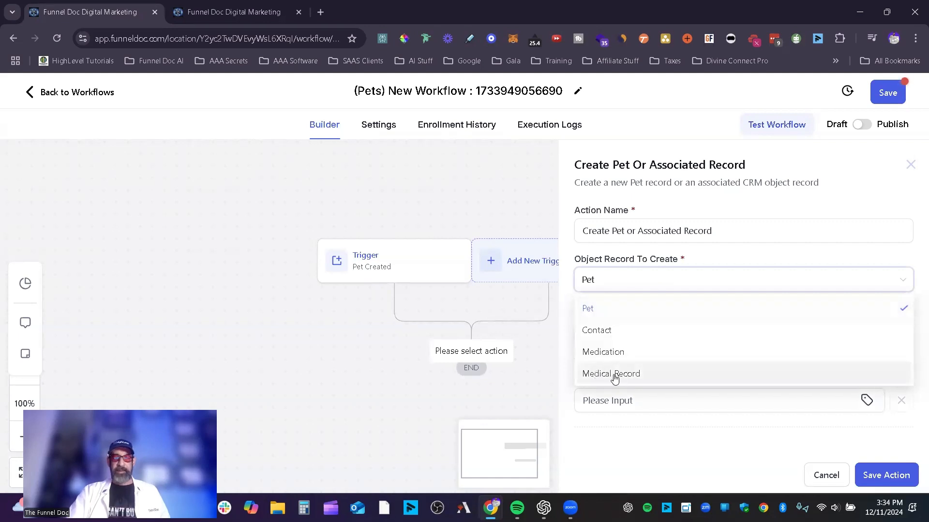
left_click(614, 375)
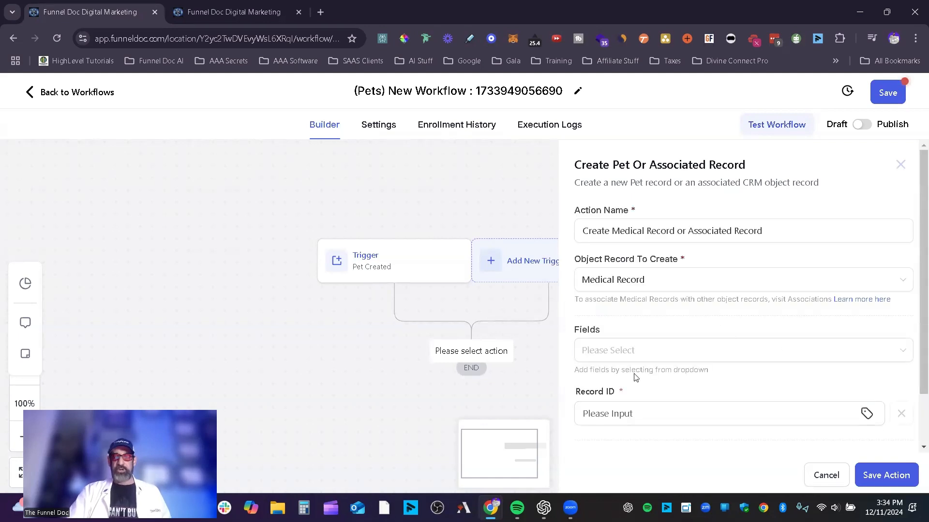
Add the Patient Name field to the medical record that the action creates.
left_click(627, 355)
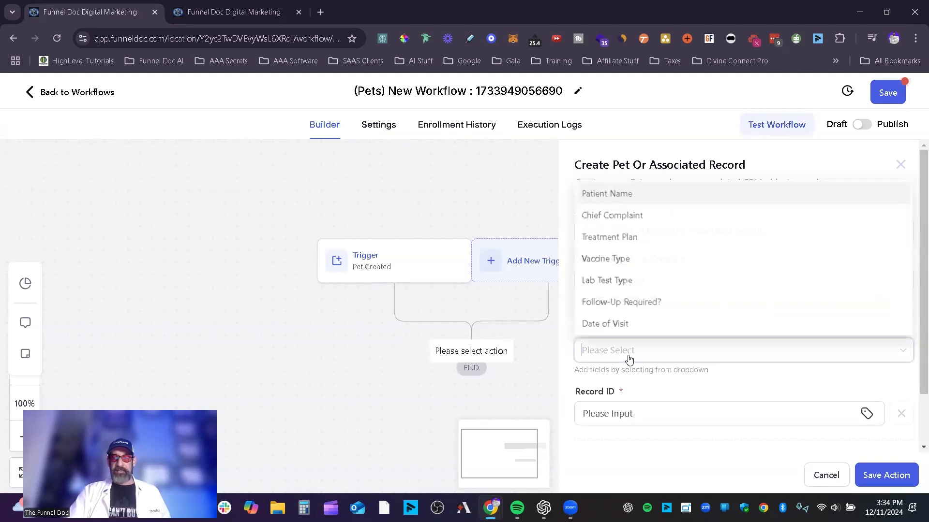
left_click(650, 199)
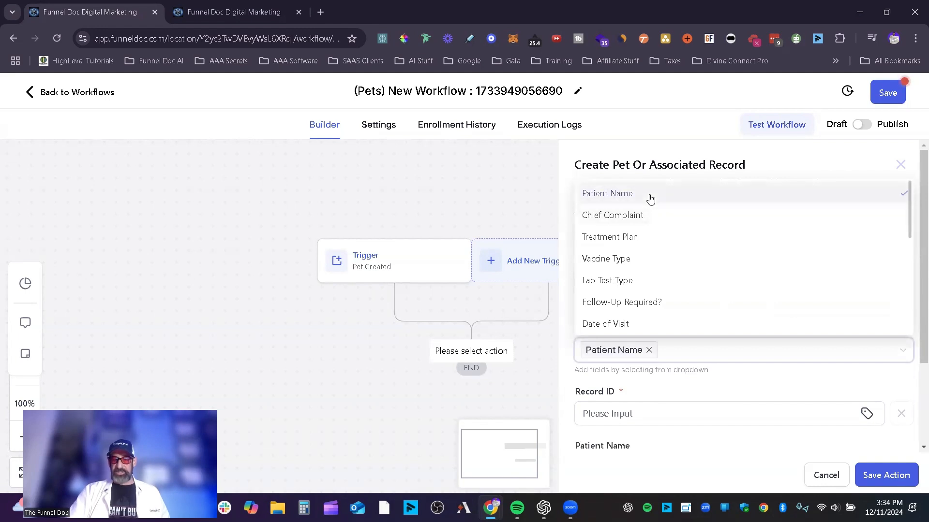
left_click(748, 382)
scroll(602, 381, "down", 3)
left_click(584, 351)
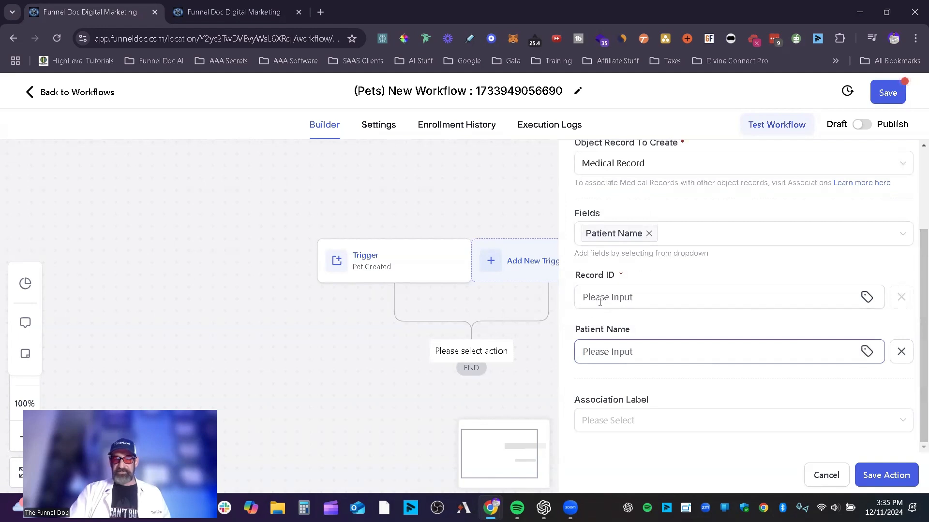
Try the Record ID custom value in the medical record's Record ID field, and clear the field again.
triple_click(623, 276)
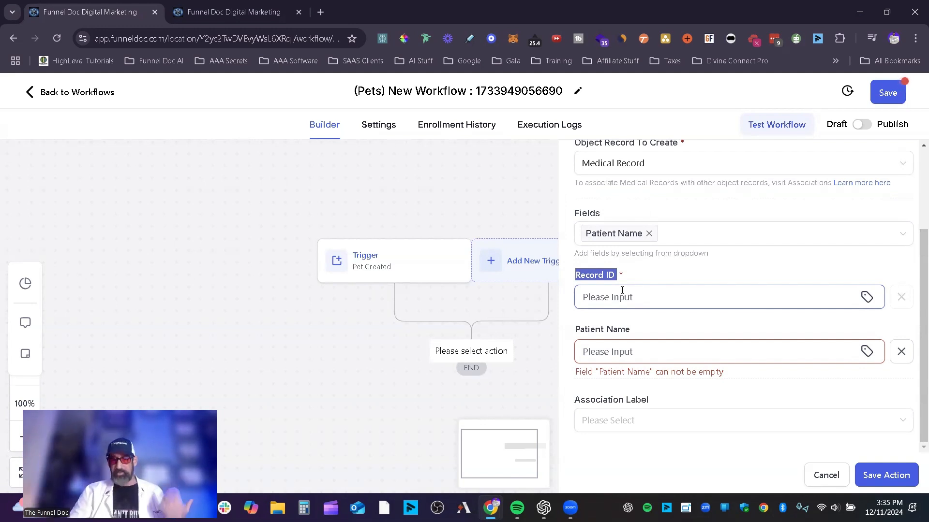
left_click(641, 294)
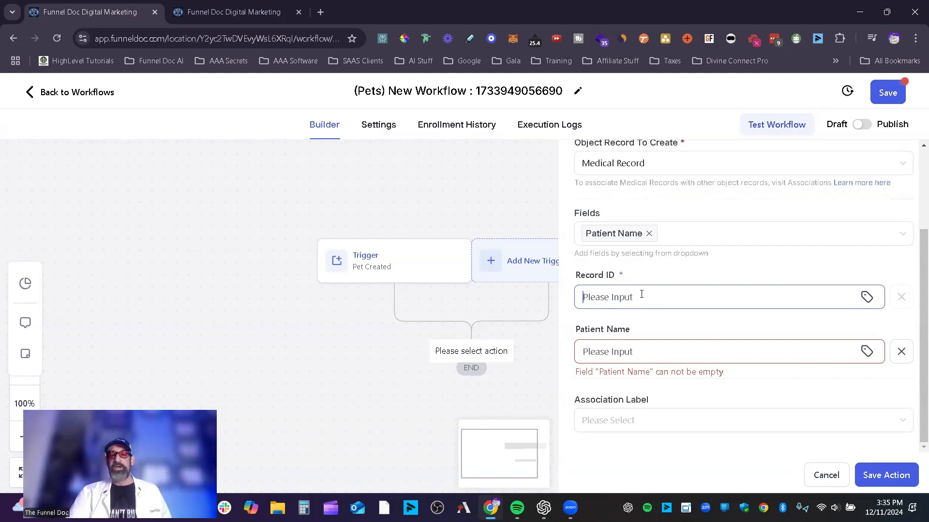
left_click(866, 297)
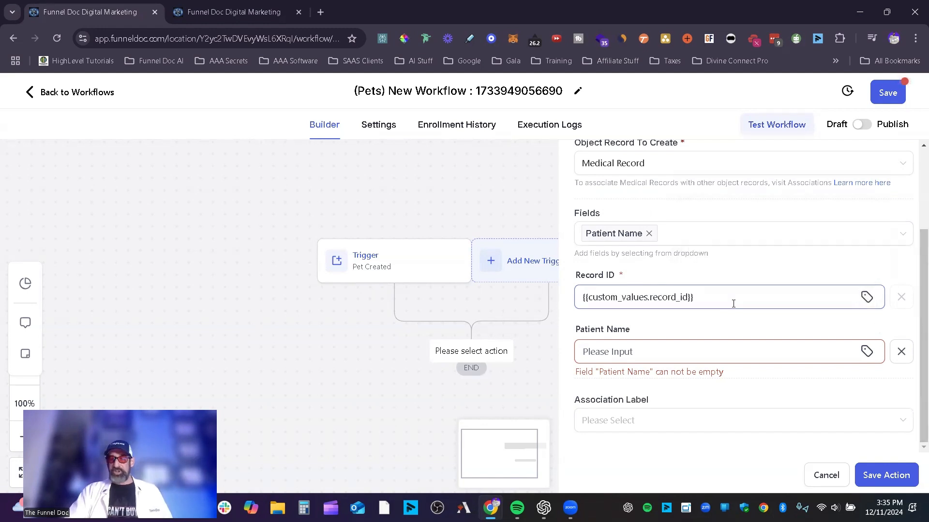
left_click_drag(732, 304, 563, 313)
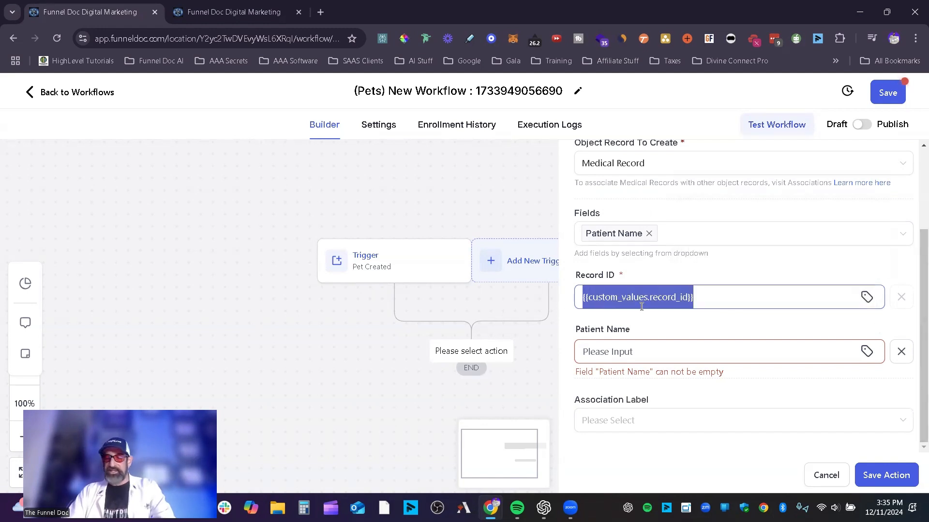
key("BackSpace")
double_click(659, 318)
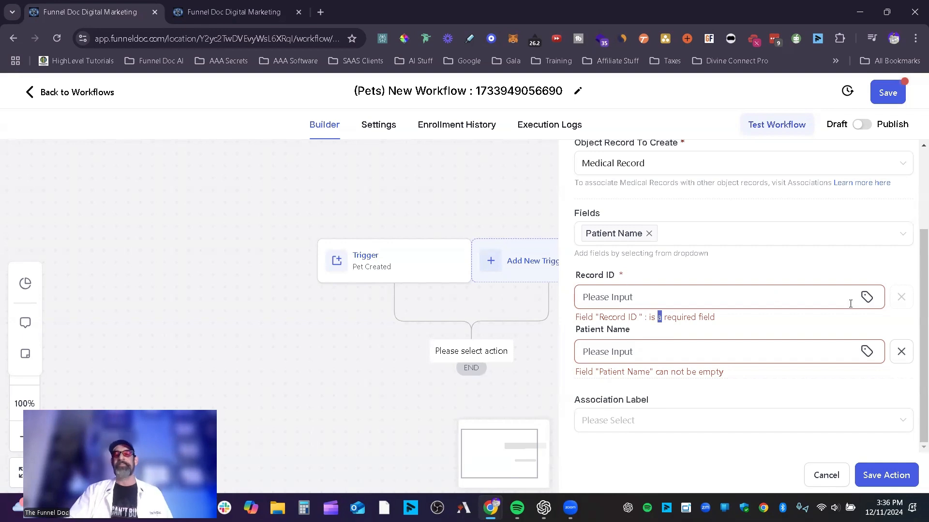
Fill the Record ID field with the Record ID value from the Medical Records custom values.
left_click(867, 297)
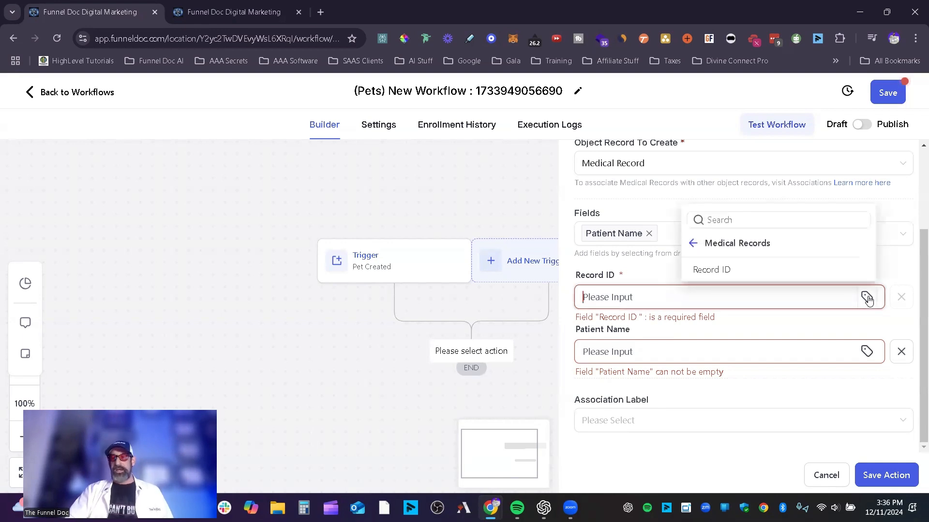
left_click(694, 246)
left_click(699, 153)
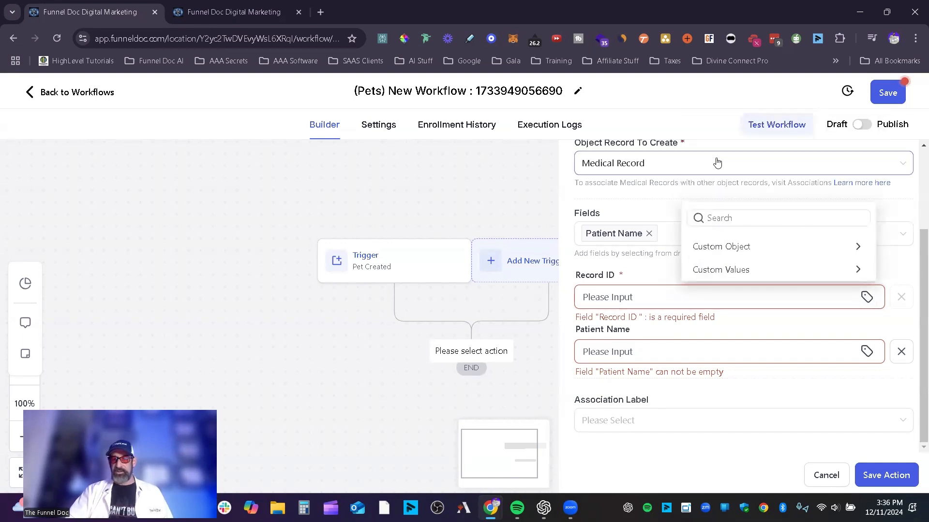
left_click(729, 271)
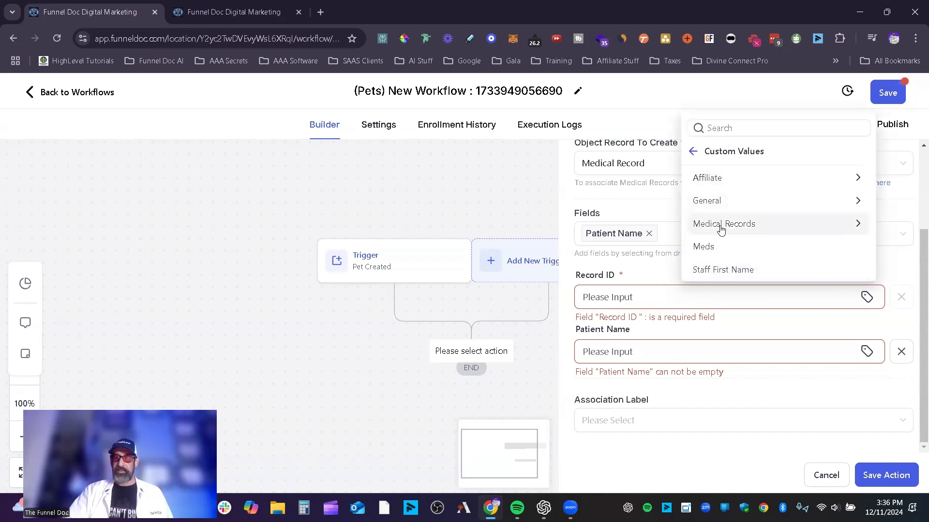
left_click(736, 223)
left_click(733, 265)
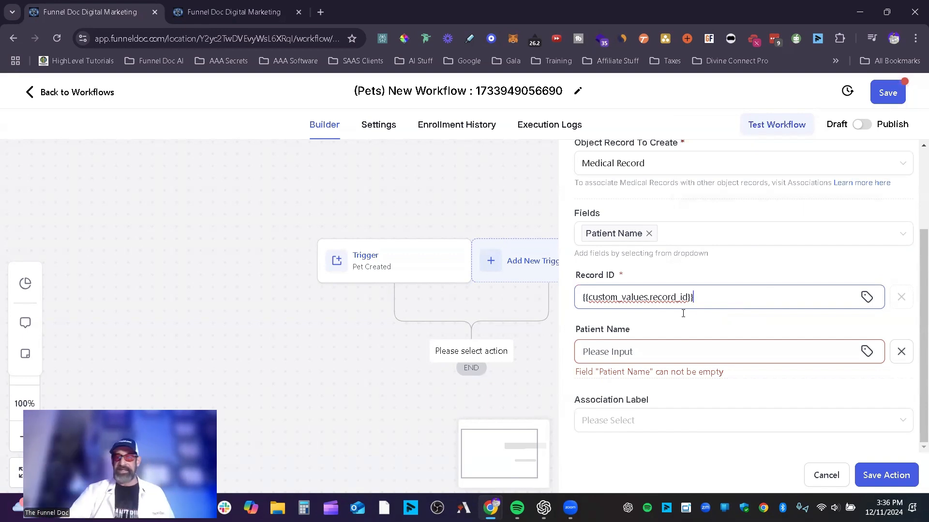
Check the value categories offered for the Record ID field and add a colon separator after the record ID value.
left_click(866, 296)
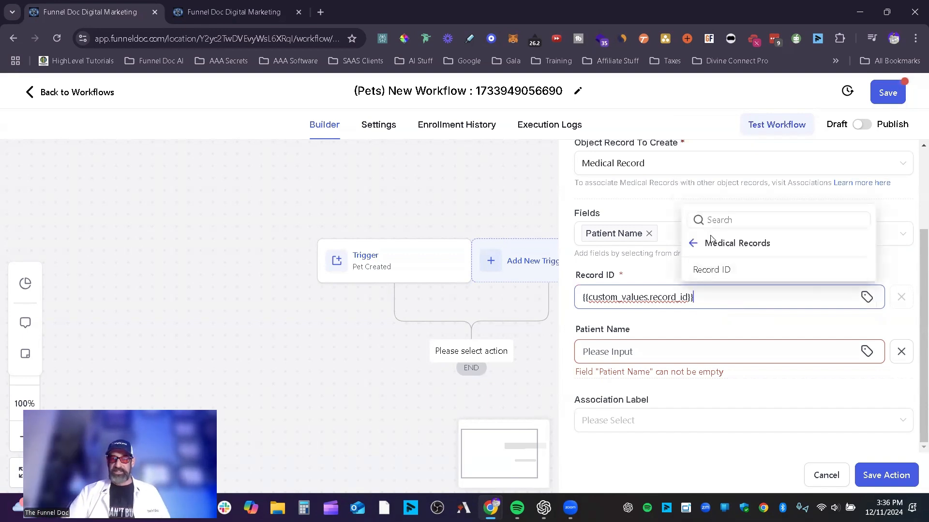
left_click(693, 243)
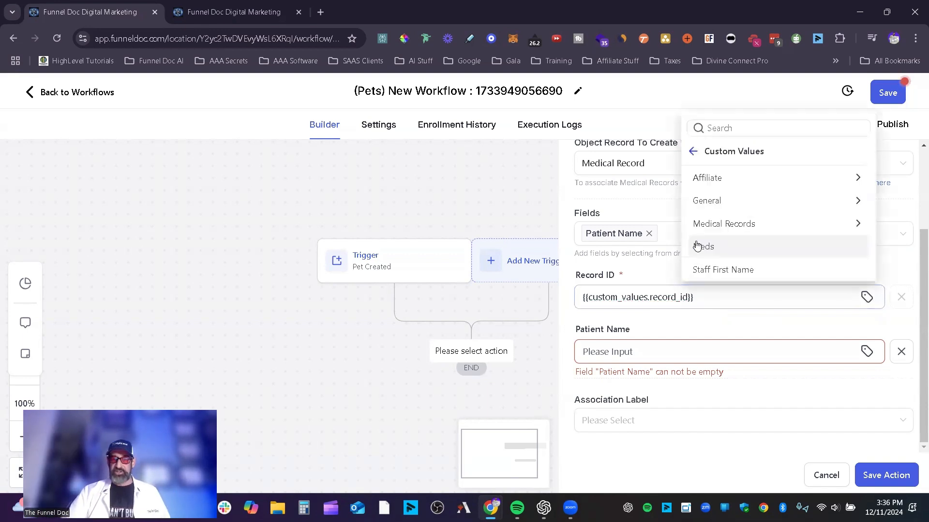
left_click(694, 151)
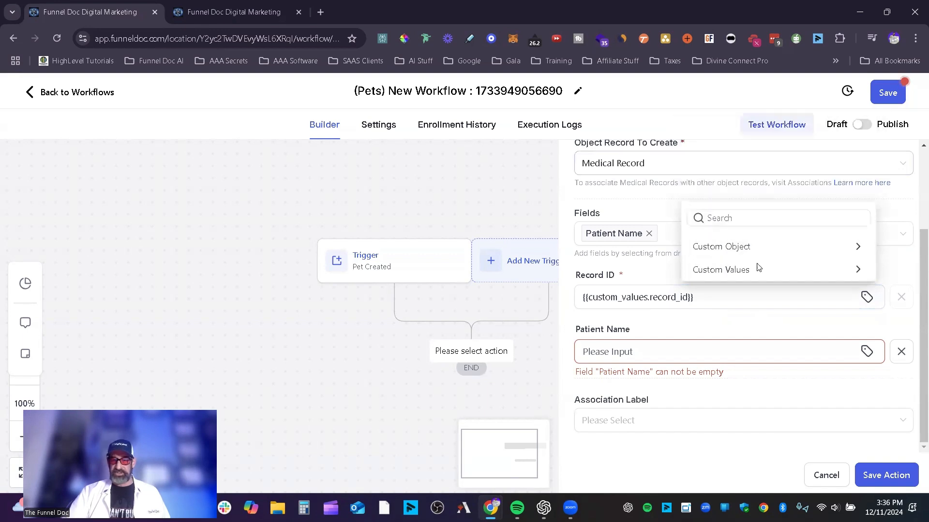
left_click(719, 307)
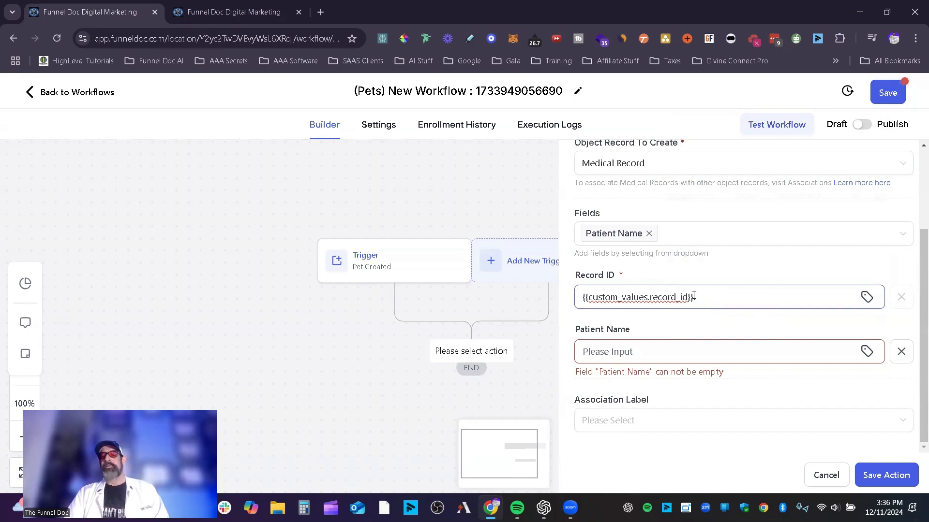
left_click(712, 304)
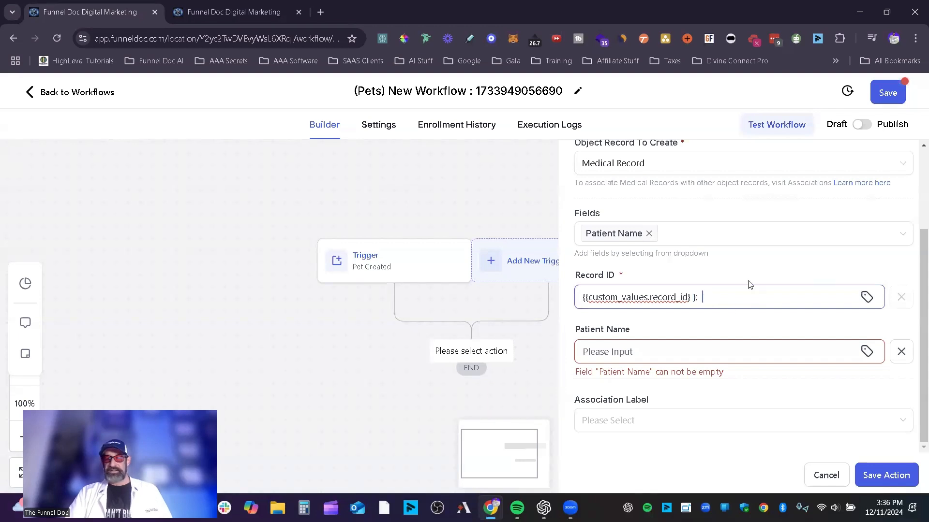
Append the Pet's Name value from the Pet custom object to the Record ID field, followed by another colon.
left_click(873, 296)
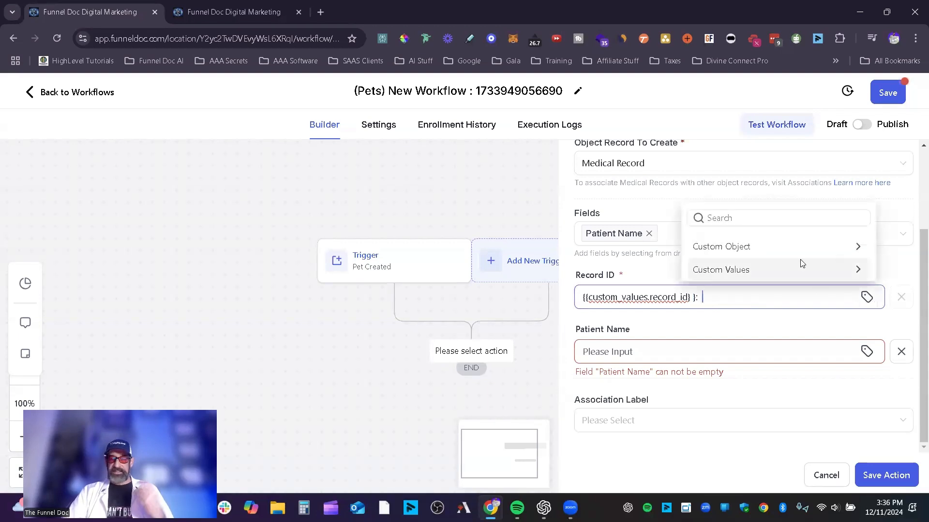
left_click(806, 246)
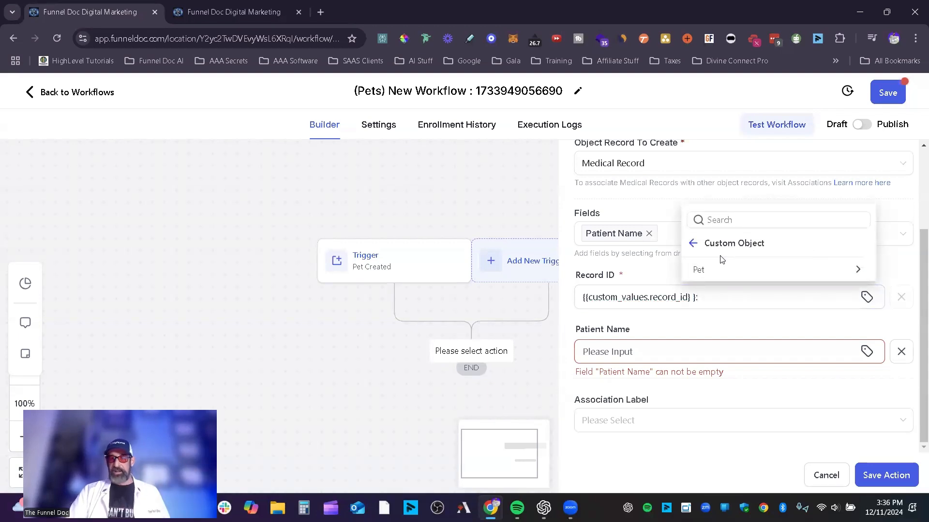
left_click(724, 269)
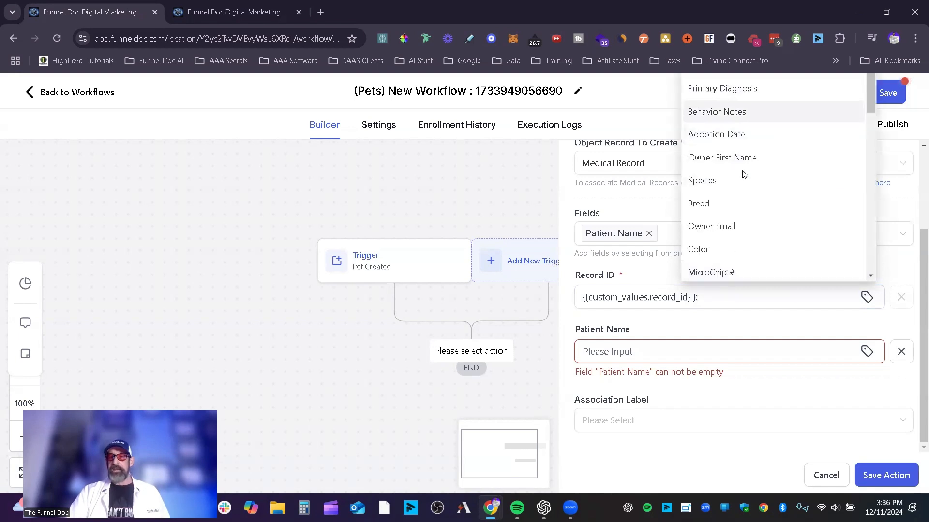
scroll(742, 172, "down", 3)
scroll(746, 137, "up", 3)
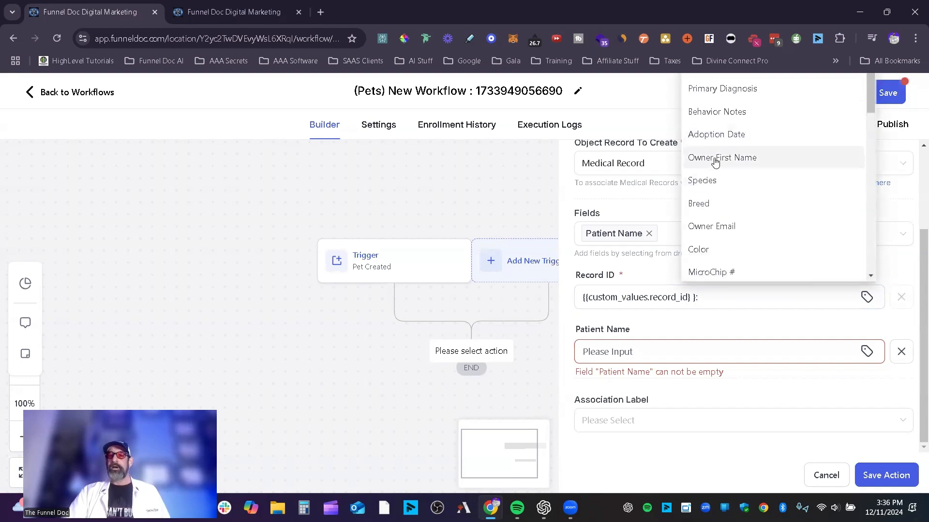
scroll(755, 167, "down", 2)
scroll(747, 191, "down", 3)
scroll(749, 193, "down", 3)
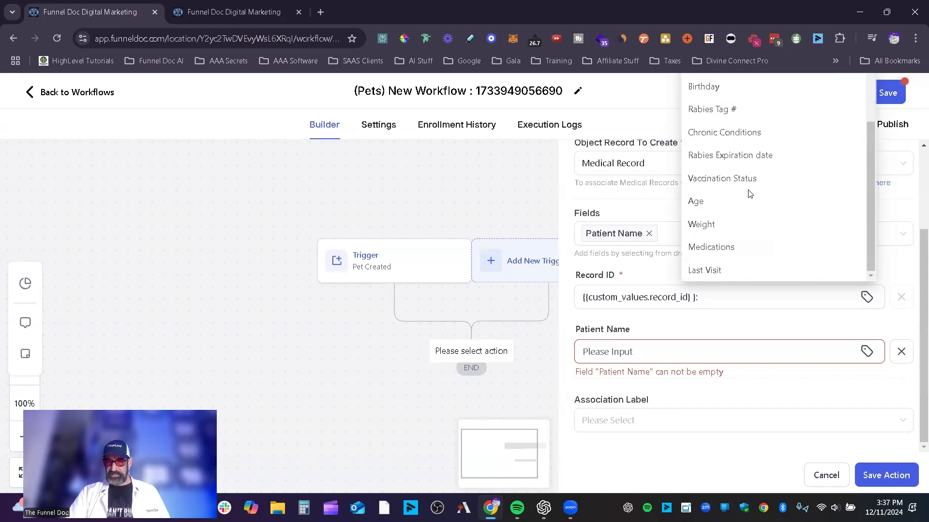
scroll(754, 213, "up", 5)
scroll(911, 232, "up", 3)
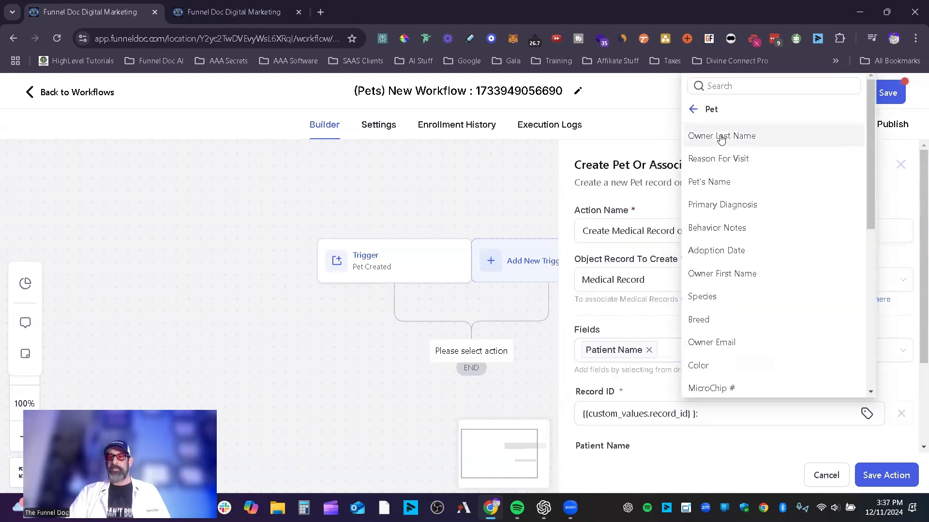
left_click(717, 182)
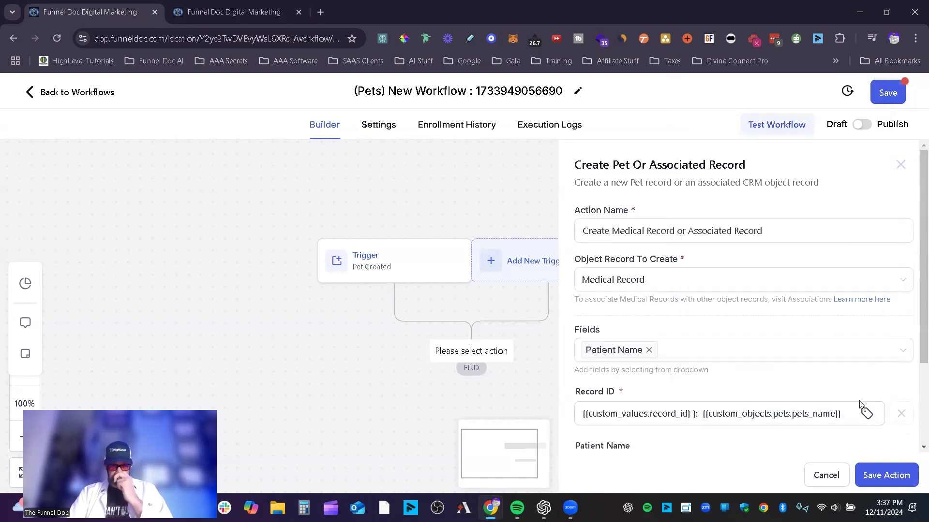
left_click(843, 419)
type(":")
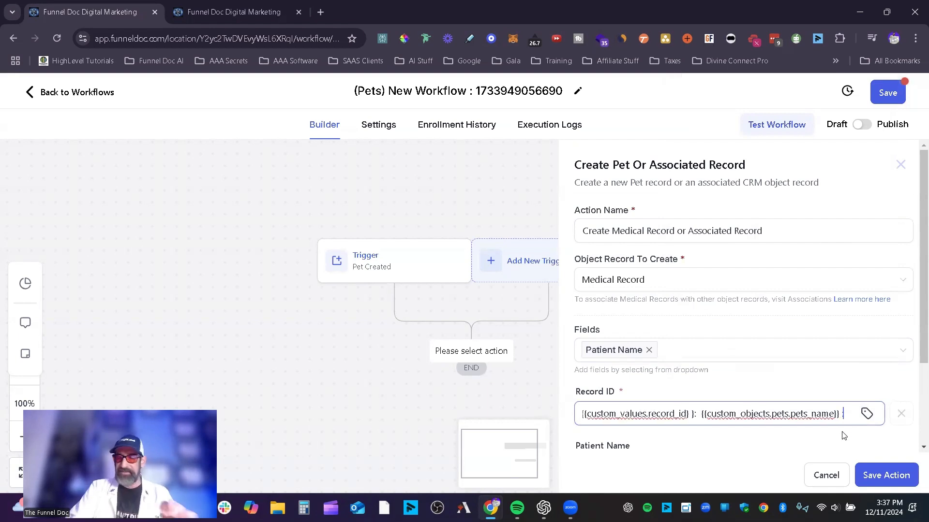
Browse the Pet custom object values offered for the Record ID field and search them for "own".
left_click(871, 414)
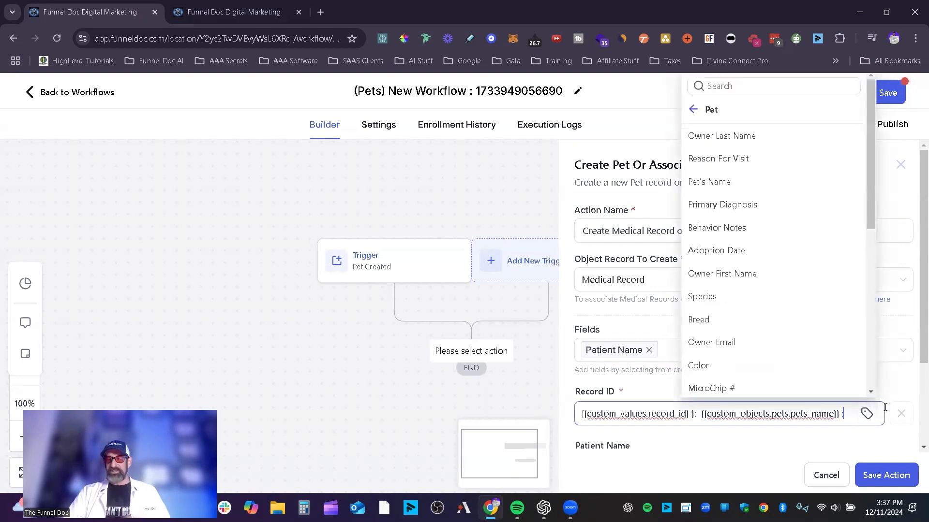
left_click(692, 109)
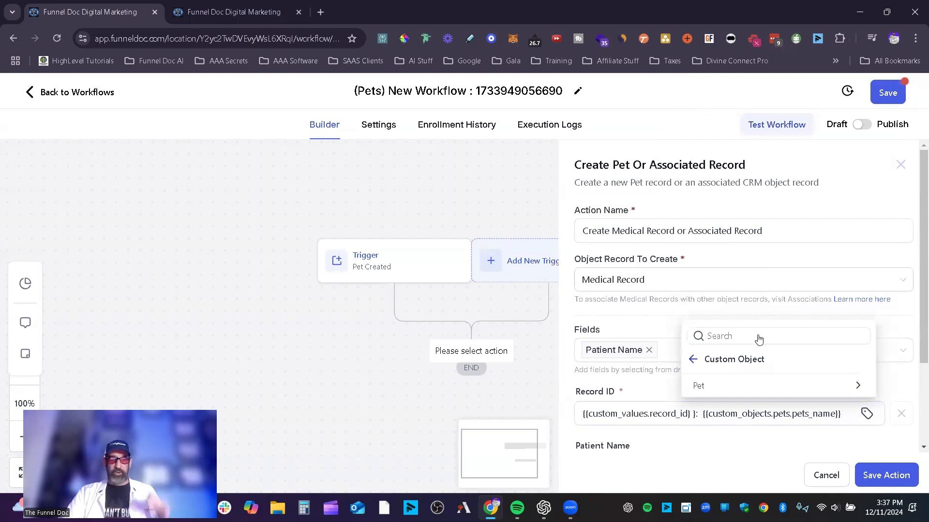
left_click(693, 359)
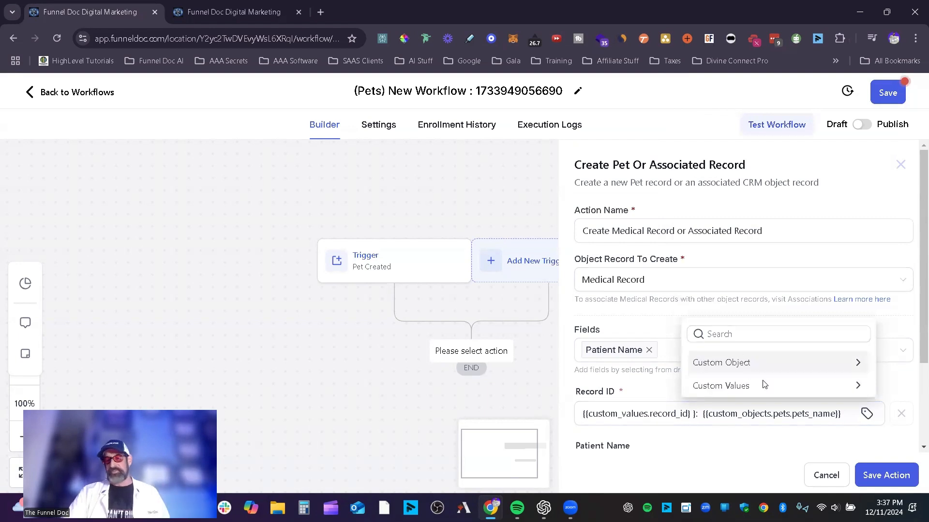
left_click(730, 363)
left_click(732, 385)
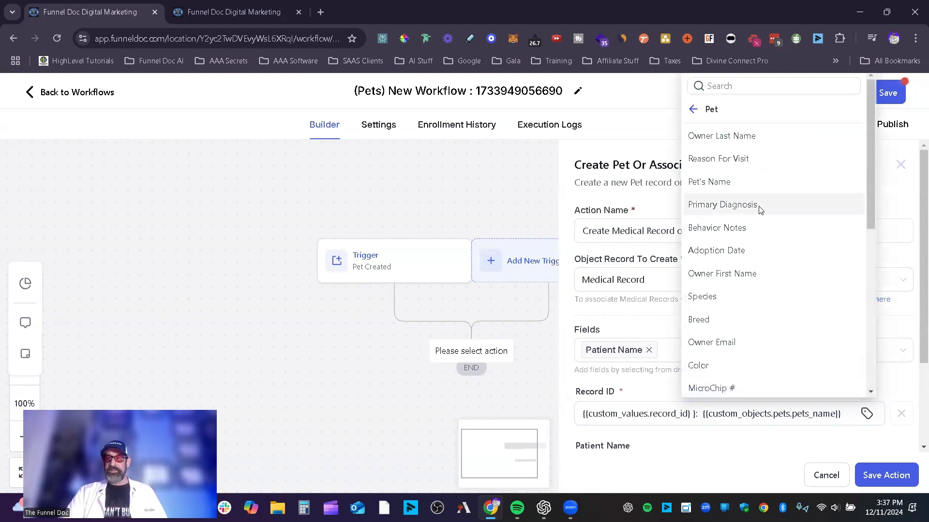
left_click(742, 88)
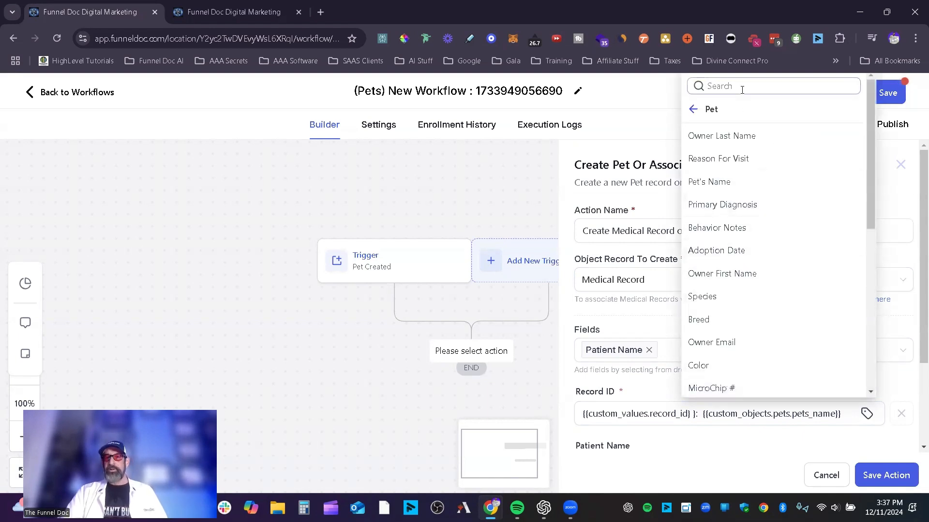
type("own")
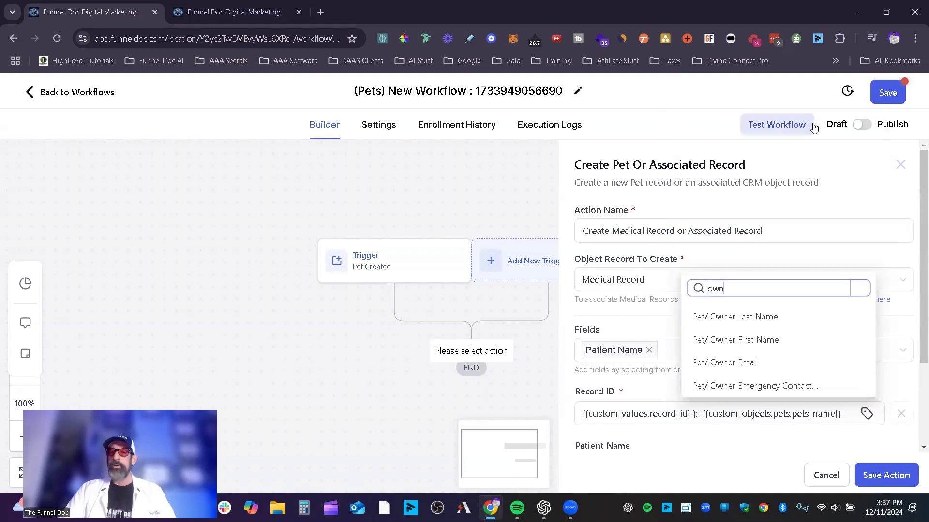
left_click(838, 408)
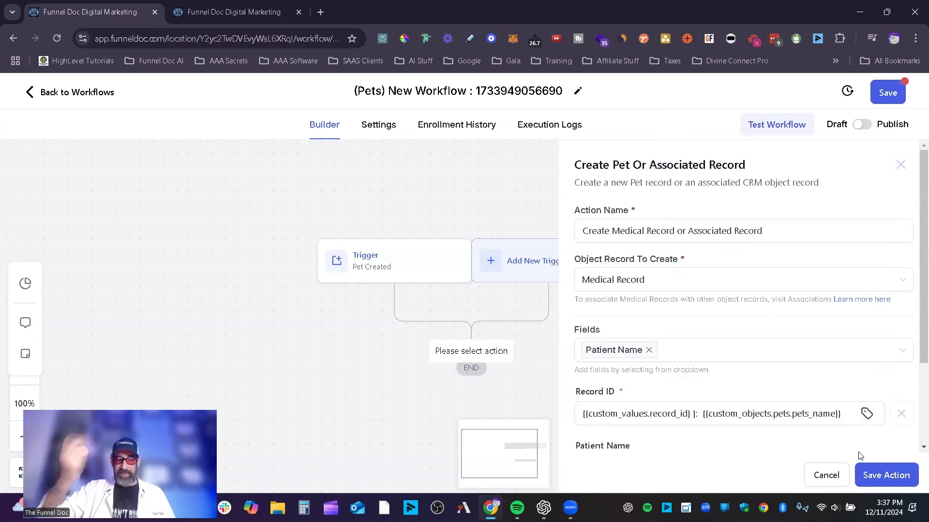
Fill the Patient Name field of the medical record with the Pet's Name value from the Pet custom object.
scroll(716, 382, "down", 3)
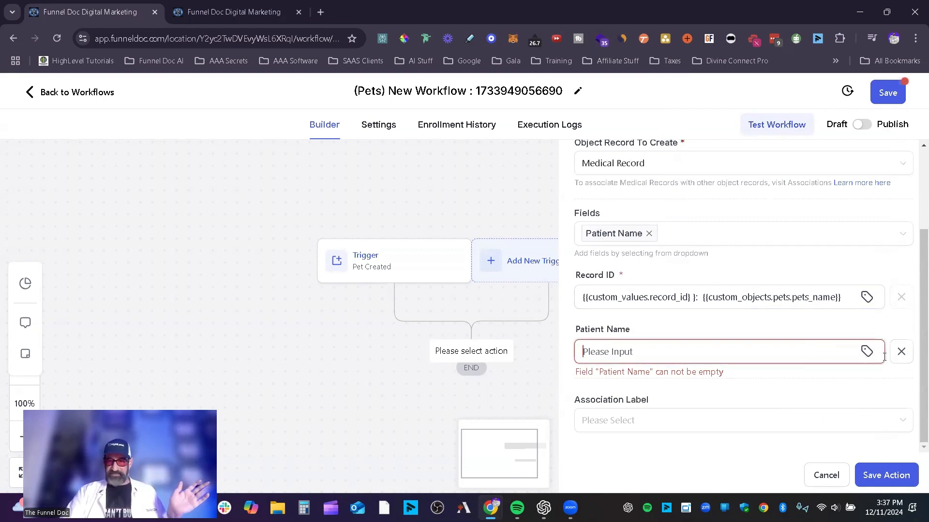
left_click(867, 352)
left_click(817, 303)
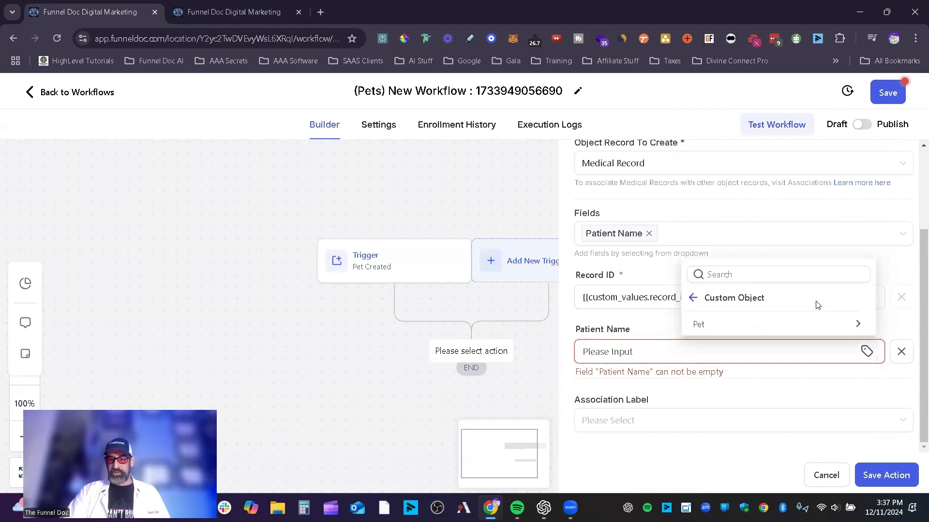
left_click(782, 327)
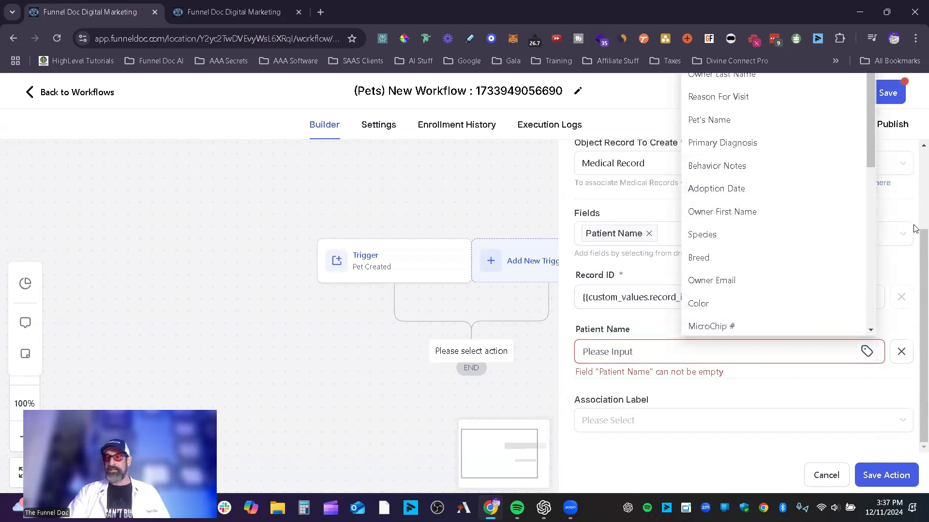
scroll(750, 161, "up", 3)
left_click(747, 247)
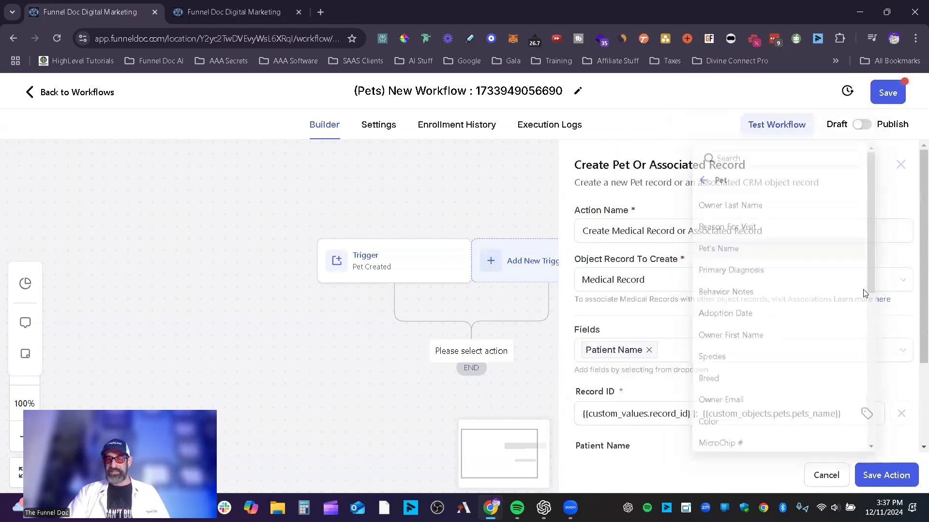
Set the association label of the new medical record to Medical Records.
scroll(693, 384, "down", 2)
left_click(631, 426)
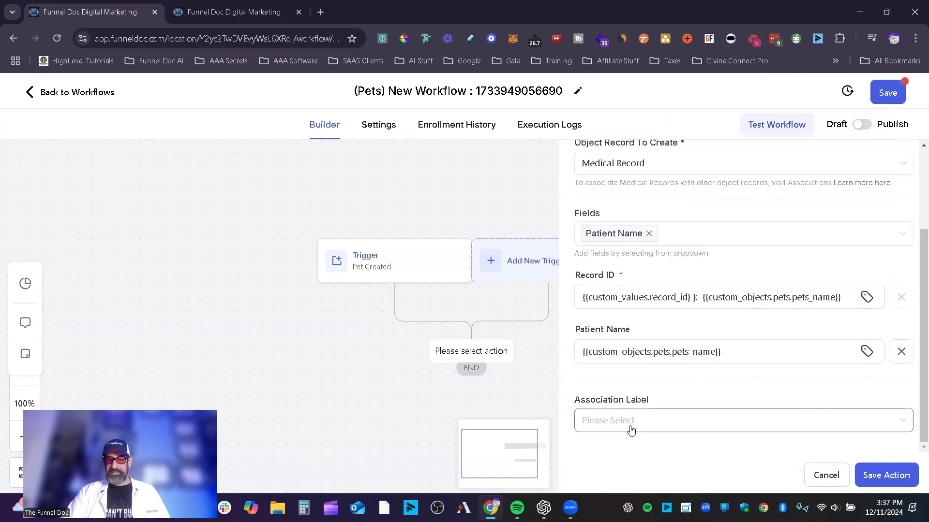
left_click(687, 448)
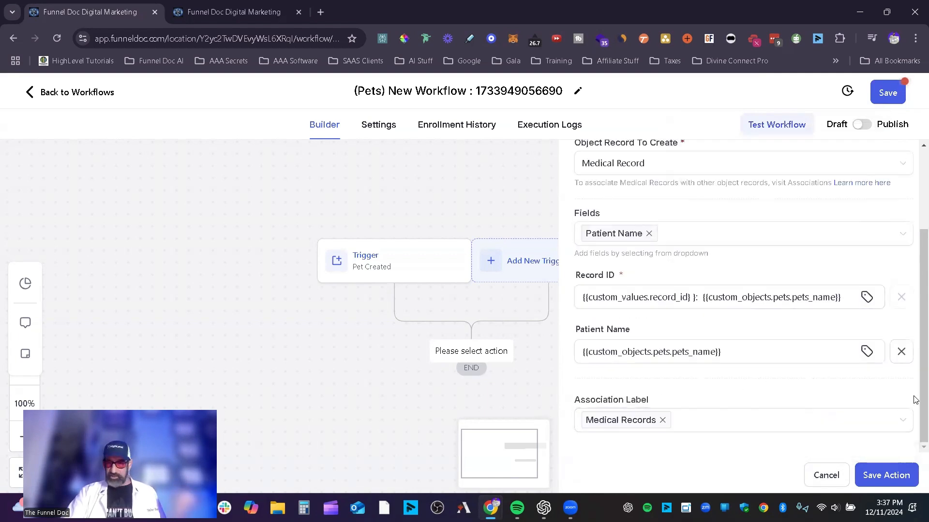
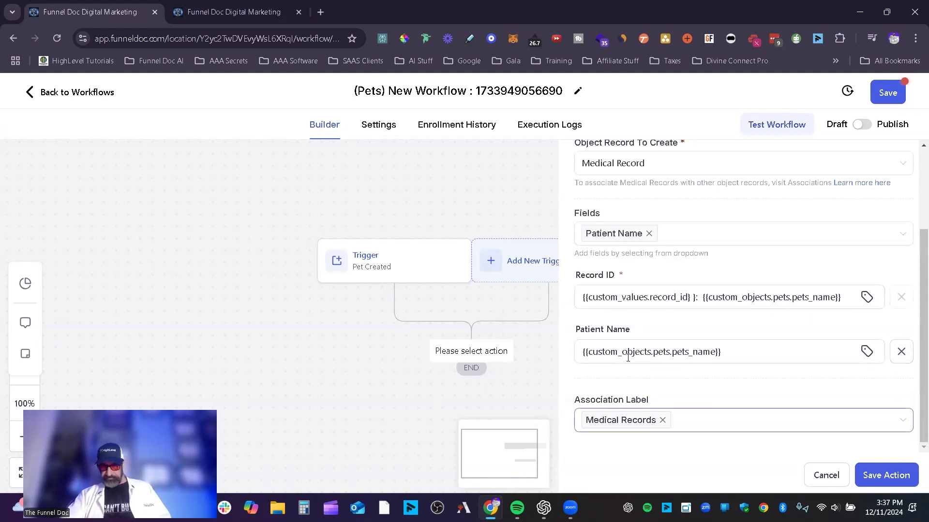
Examine the fields offered for the medical record and the Record ID and Patient Name entries.
left_click(704, 236)
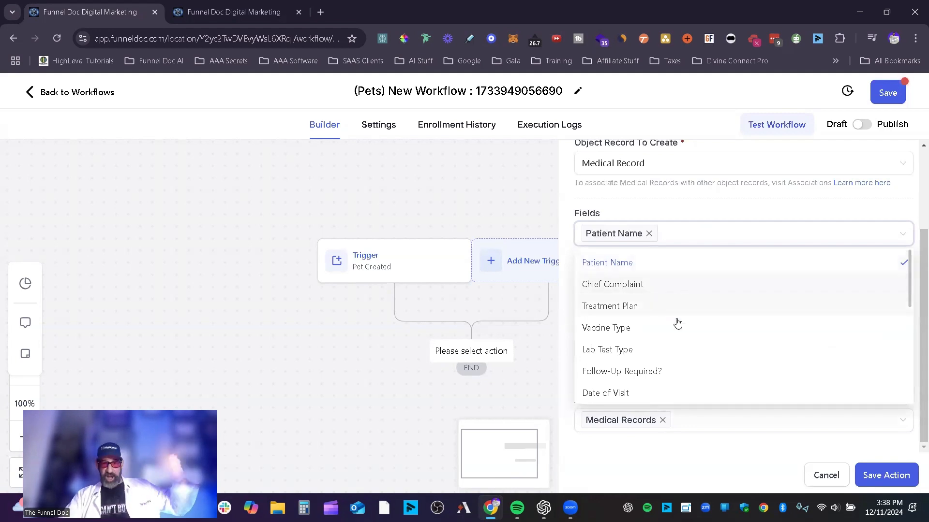
left_click(700, 207)
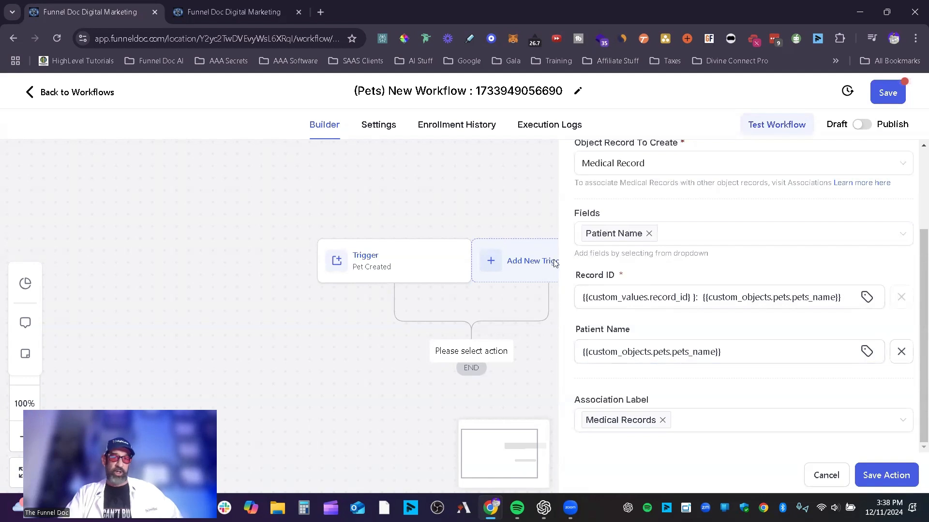
left_click_drag(576, 275, 629, 277)
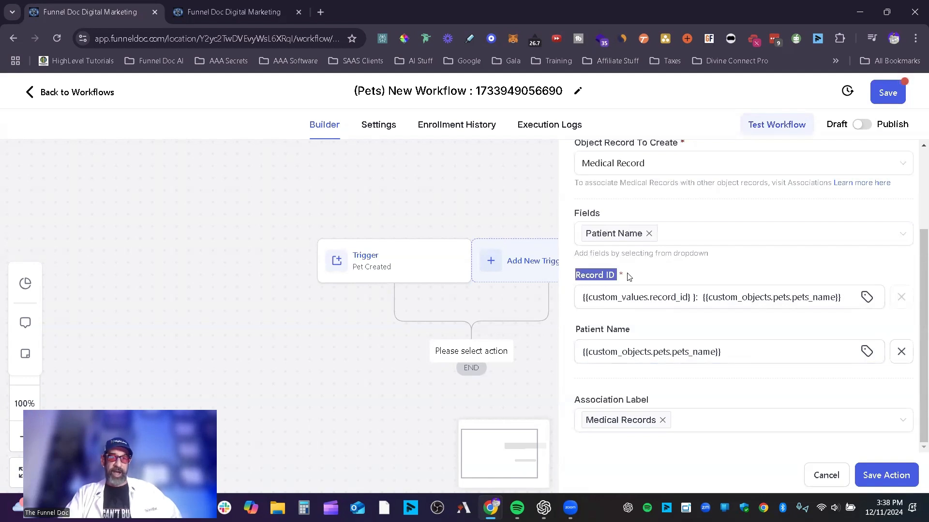
left_click_drag(579, 333, 688, 373)
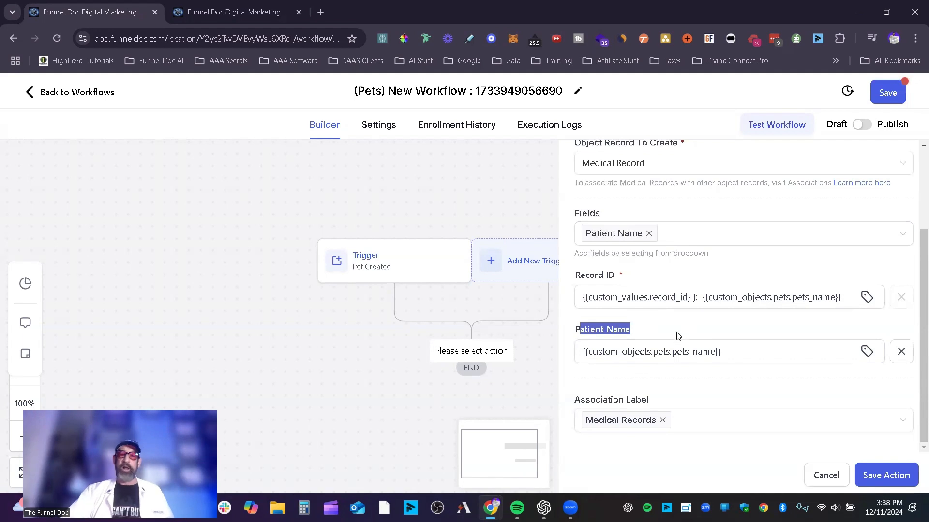
Add the Chief Complaint, Treatment Plan and Date of Visit fields to the medical record action.
left_click(776, 234)
left_click(687, 289)
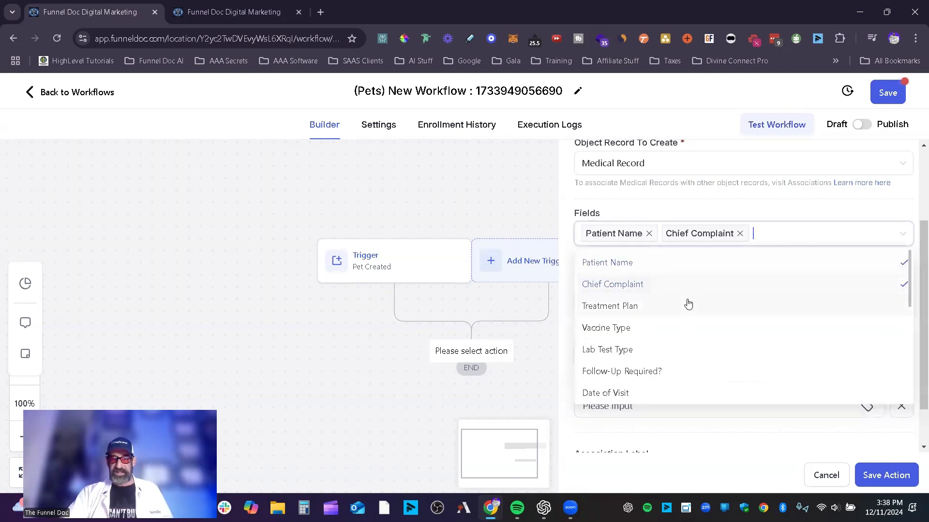
left_click(686, 304)
left_click(681, 332)
left_click(680, 349)
left_click(690, 392)
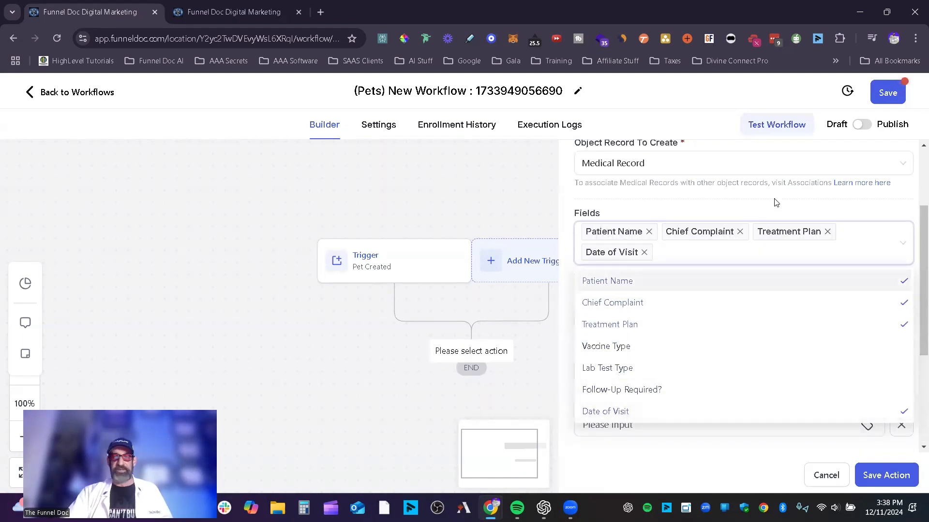
left_click_drag(774, 201, 742, 273)
Review the inputs for the added medical record fields and discard the create record action.
scroll(694, 336, "down", 4)
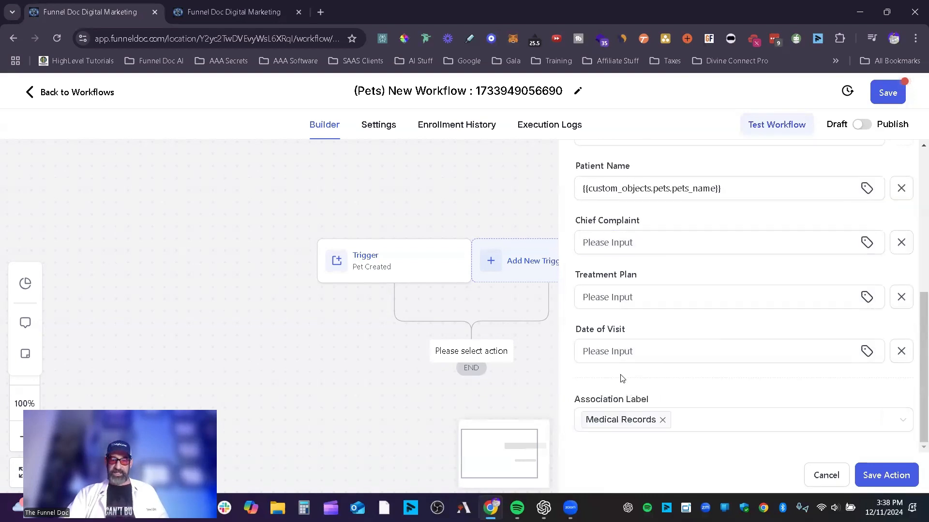
scroll(592, 240, "up", 3)
scroll(815, 334, "down", 3)
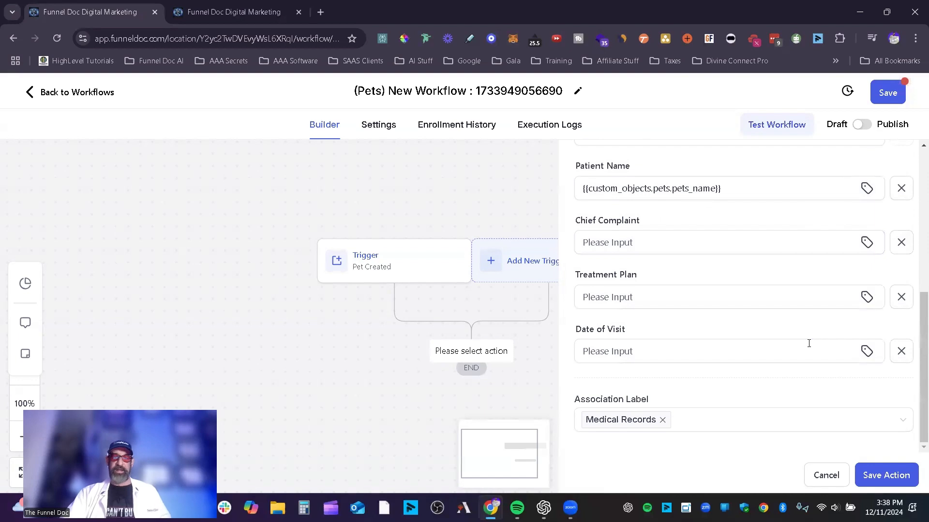
left_click(826, 473)
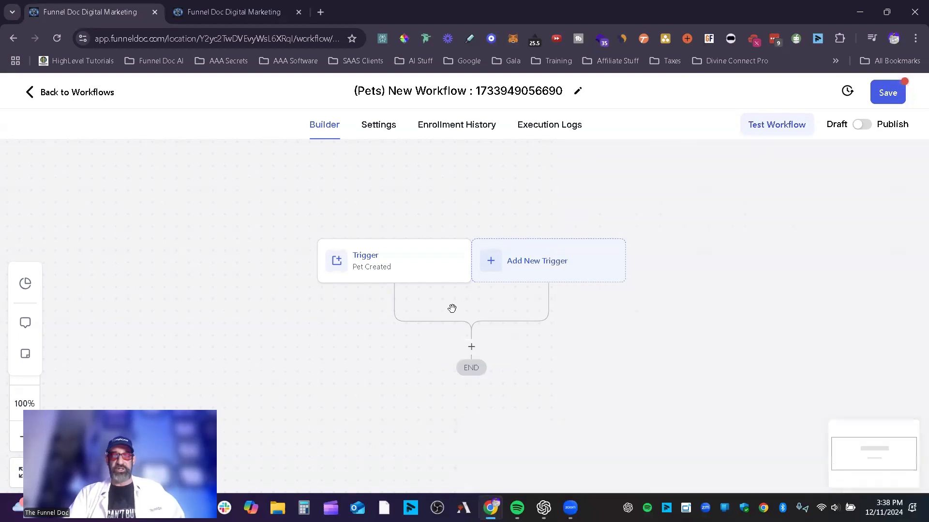
Add an Update Pet Or Associated Record action after the trigger and set its object to update to Contact.
left_click(471, 347)
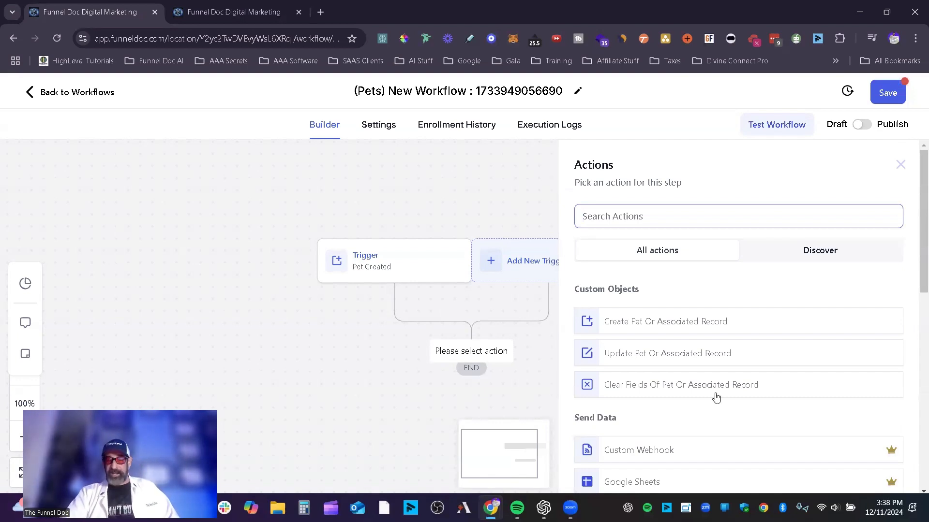
left_click(662, 352)
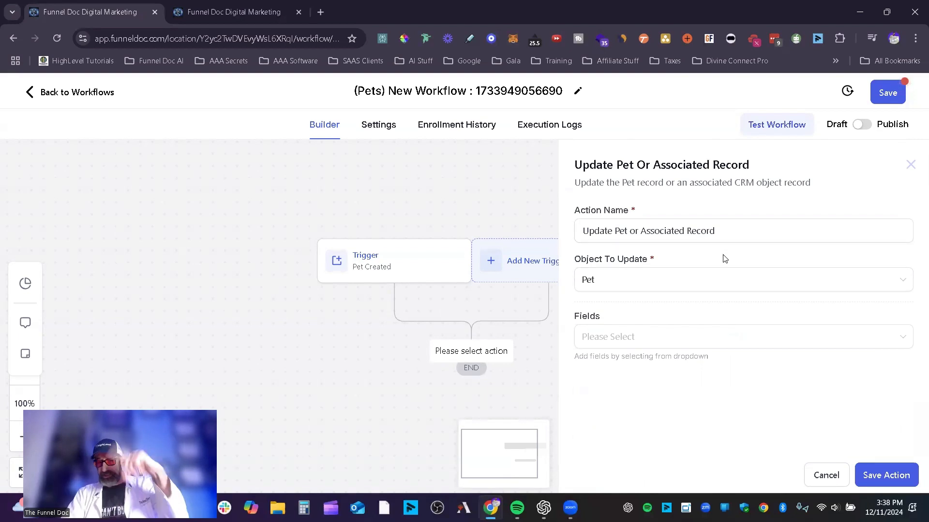
left_click(636, 286)
left_click(608, 333)
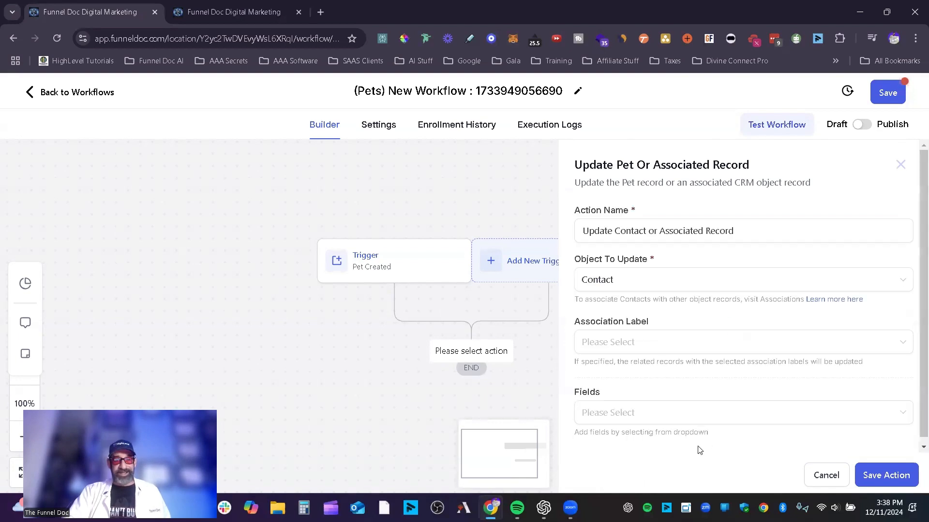
Limit the contact update to records with the Owner association label.
left_click(601, 342)
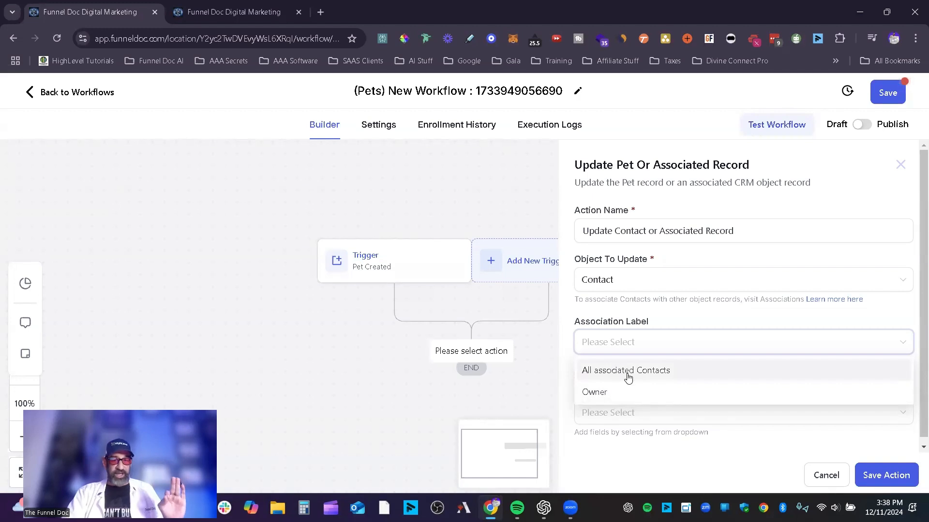
left_click(618, 402)
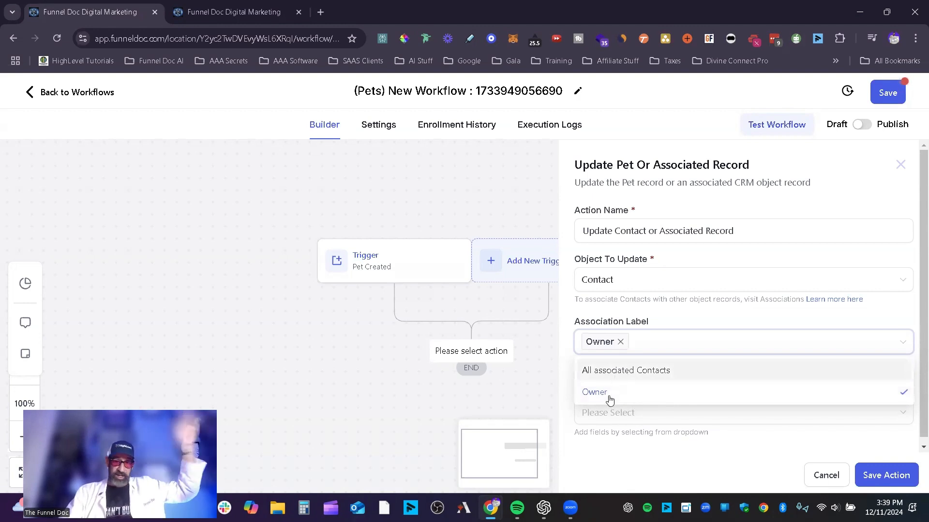
left_click(668, 315)
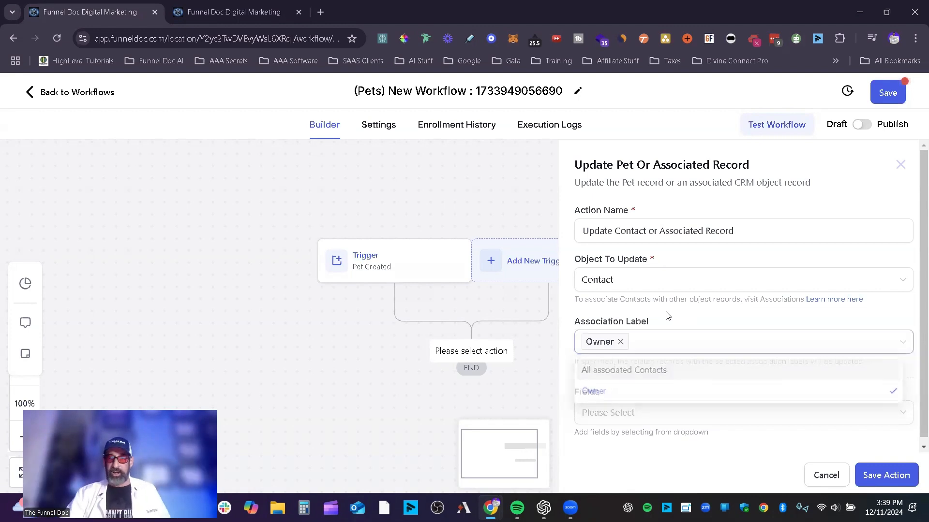
Add the First Name standard field to the owner contact update.
scroll(618, 366, "down", 1)
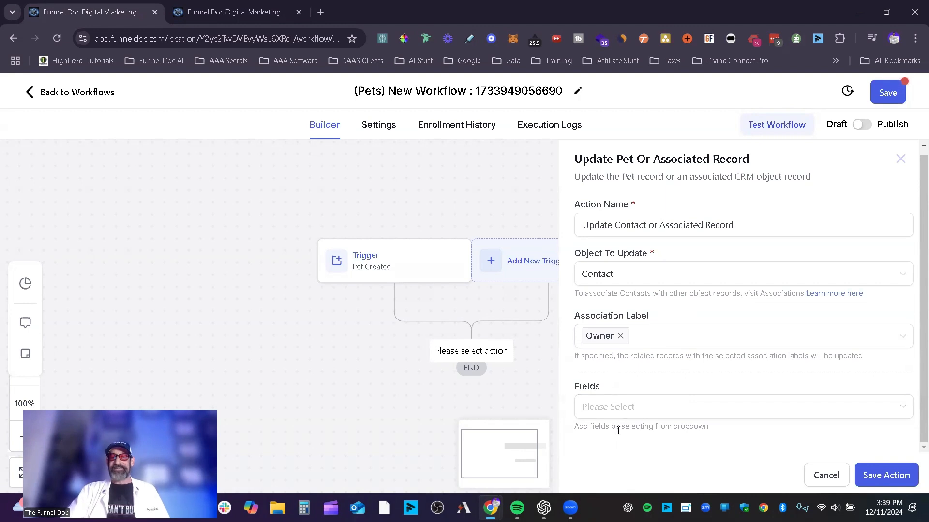
left_click(602, 410)
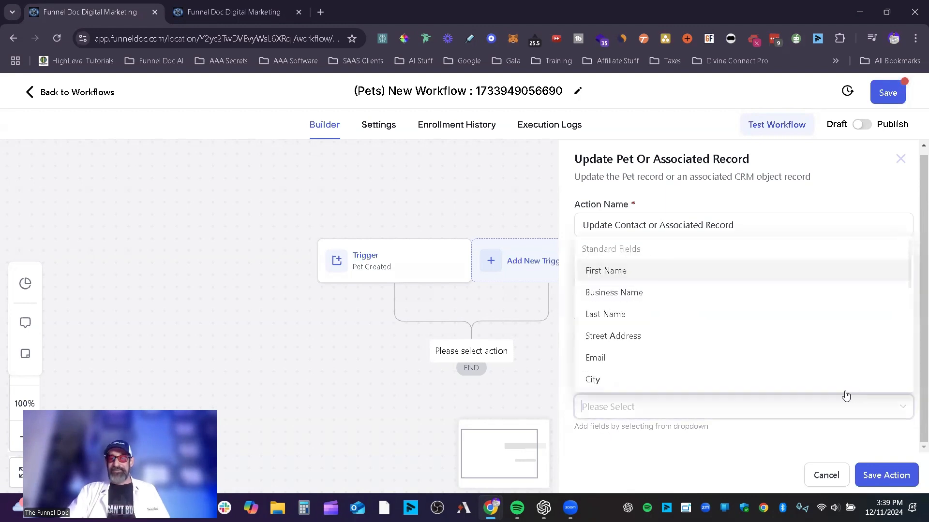
left_click(626, 274)
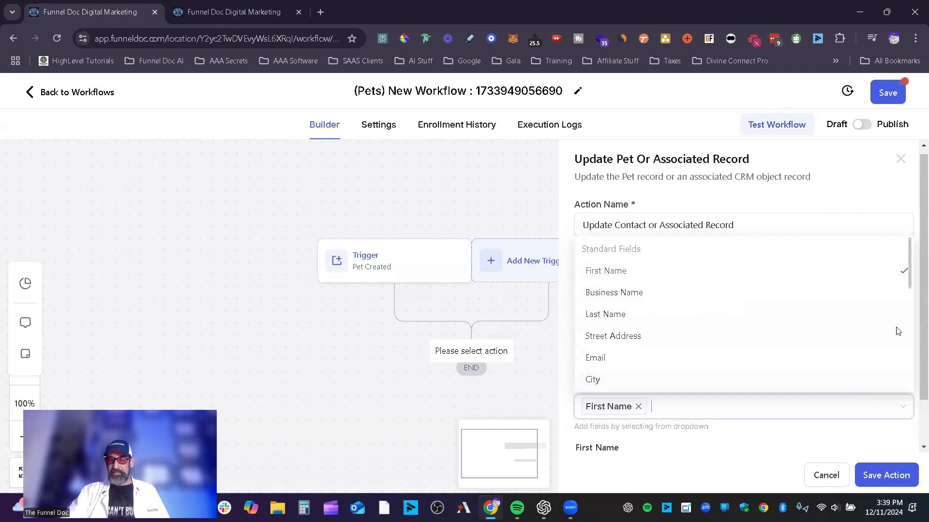
left_click(781, 438)
scroll(811, 360, "down", 2)
scroll(813, 361, "up", 2)
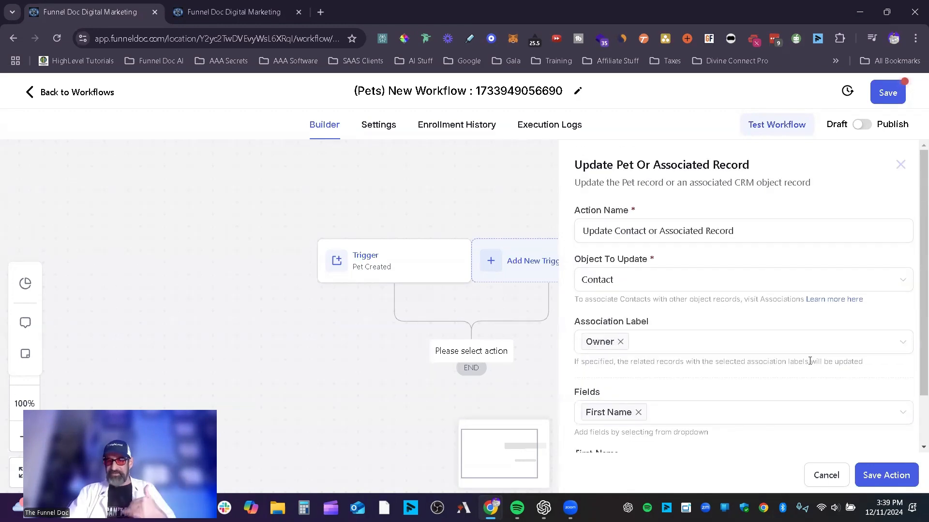
scroll(733, 312, "down", 2)
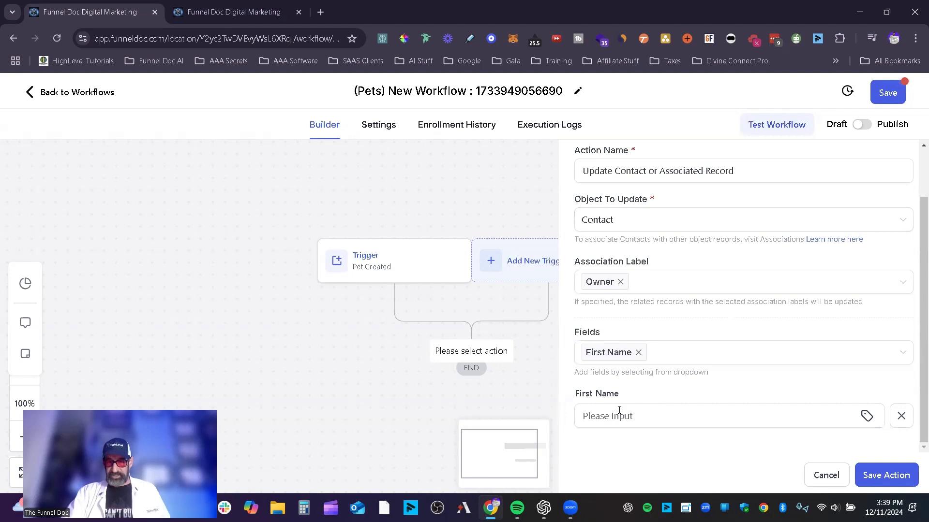
Check the custom object and custom value options for the First Name input, and remove that field from the contact update.
left_click(619, 409)
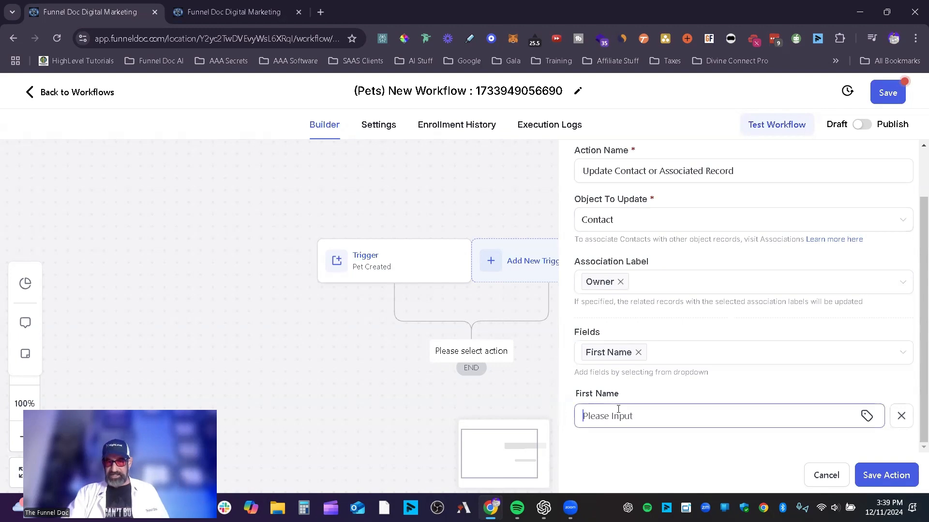
left_click(866, 417)
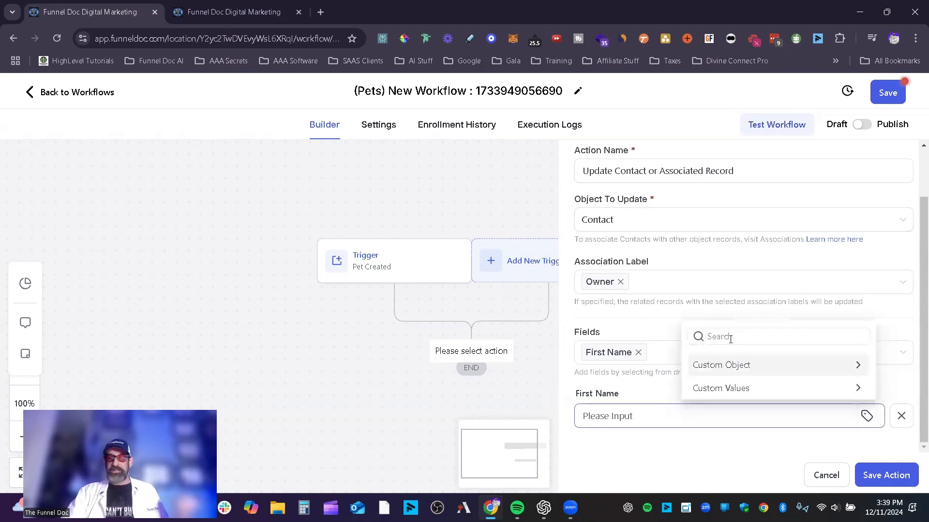
left_click(644, 382)
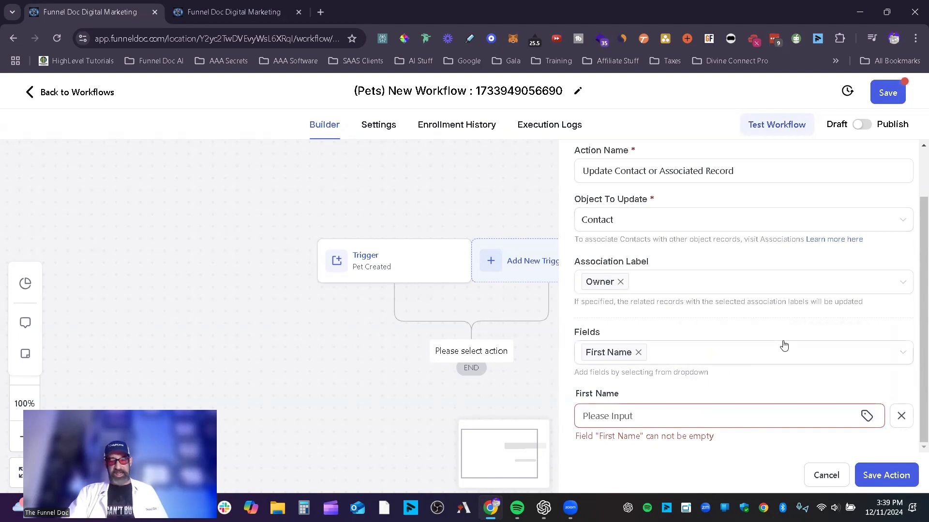
scroll(782, 346, "up", 2)
scroll(783, 345, "down", 2)
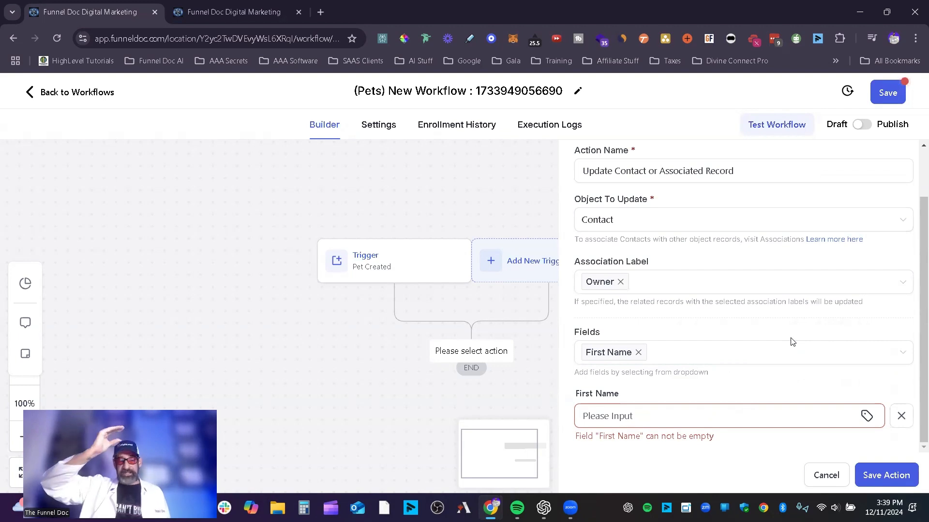
left_click(642, 417)
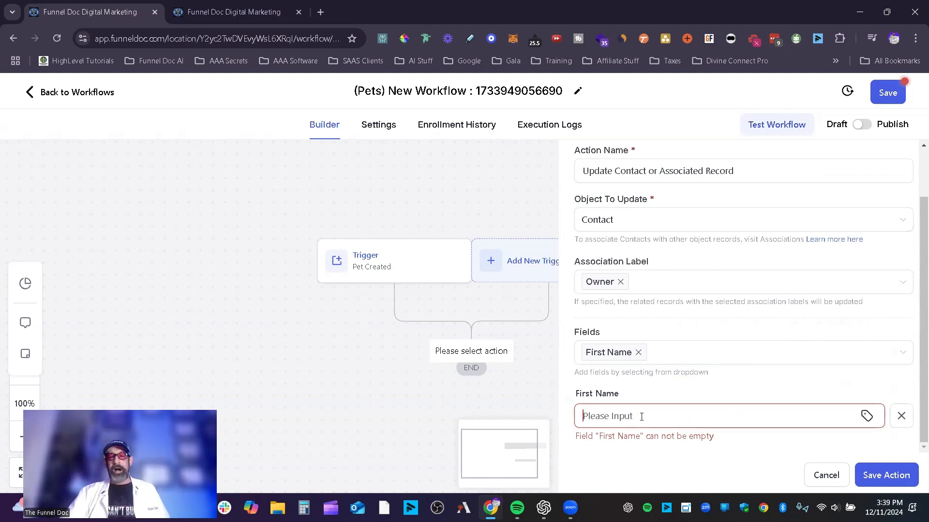
left_click(868, 416)
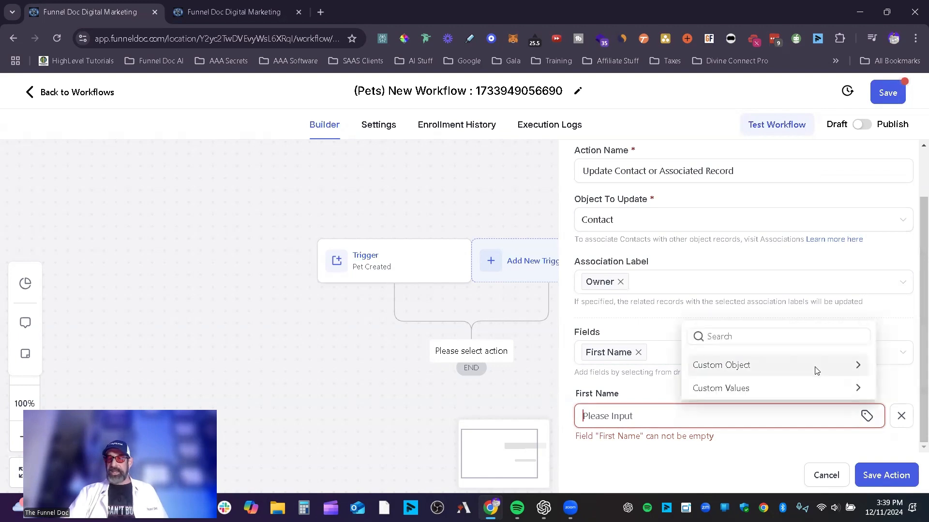
left_click(633, 393)
left_click(638, 353)
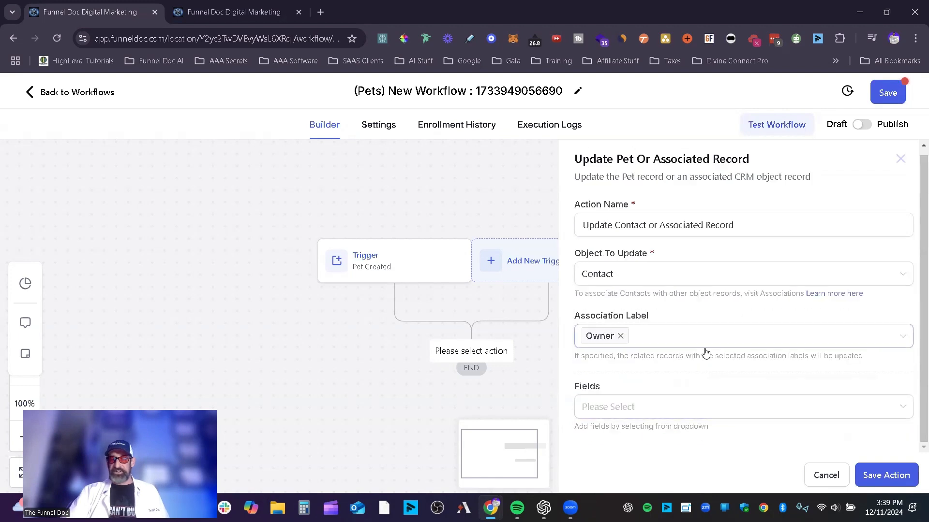
Add the Pet's Name custom field to the owner contact update.
left_click(628, 411)
scroll(660, 364, "down", 6)
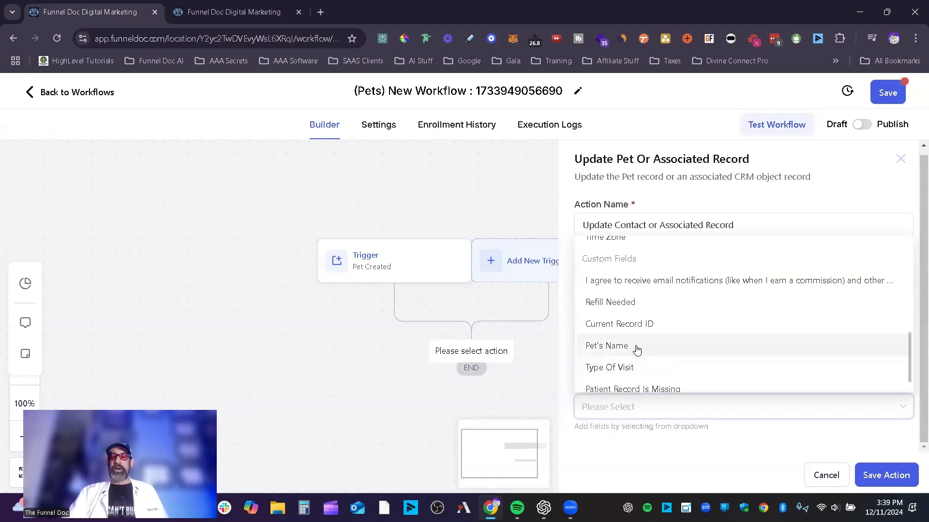
left_click(611, 350)
left_click(632, 458)
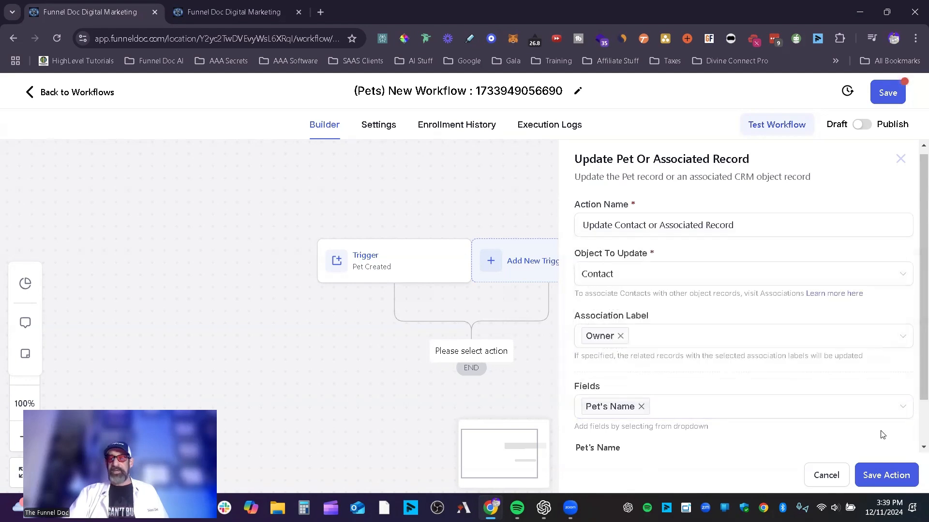
scroll(725, 387, "down", 1)
Fill the contact's Pet's Name input with the Pet's Name value from the Pet custom object.
left_click(609, 415)
left_click(866, 416)
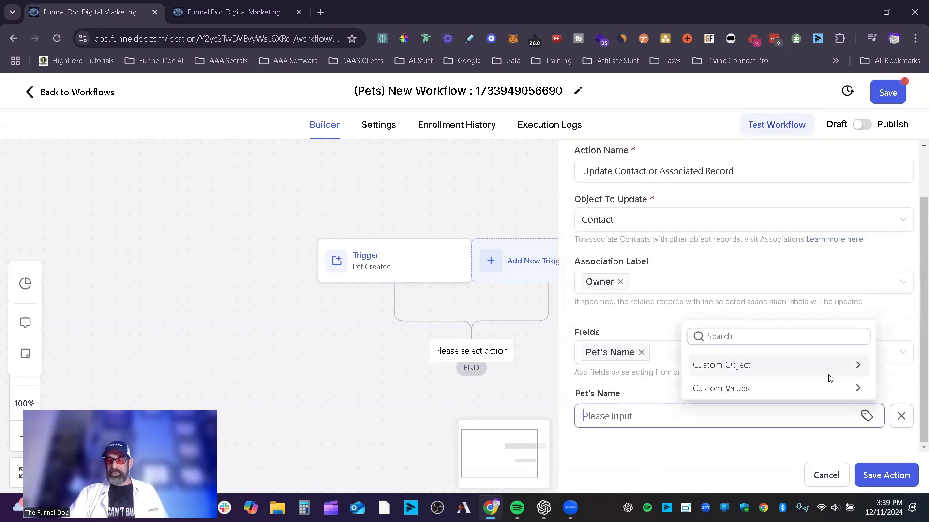
left_click(830, 367)
left_click(767, 388)
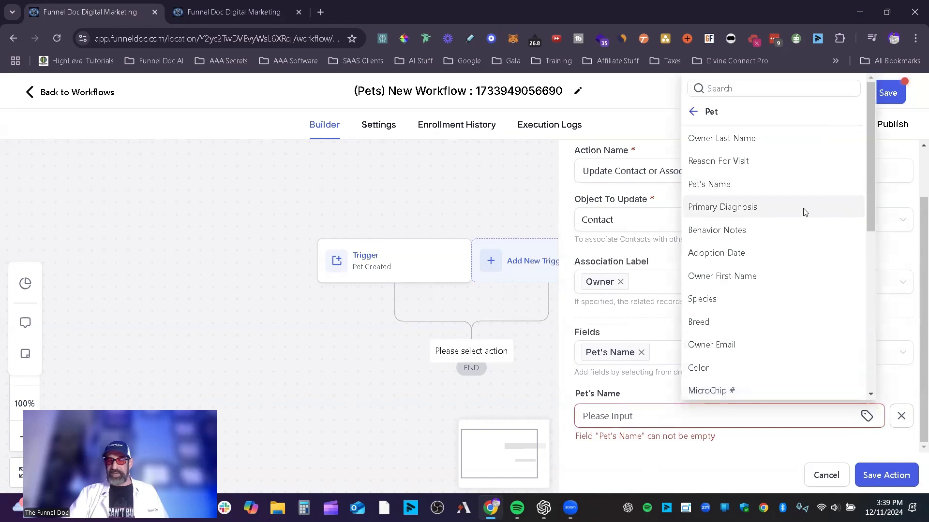
left_click(750, 185)
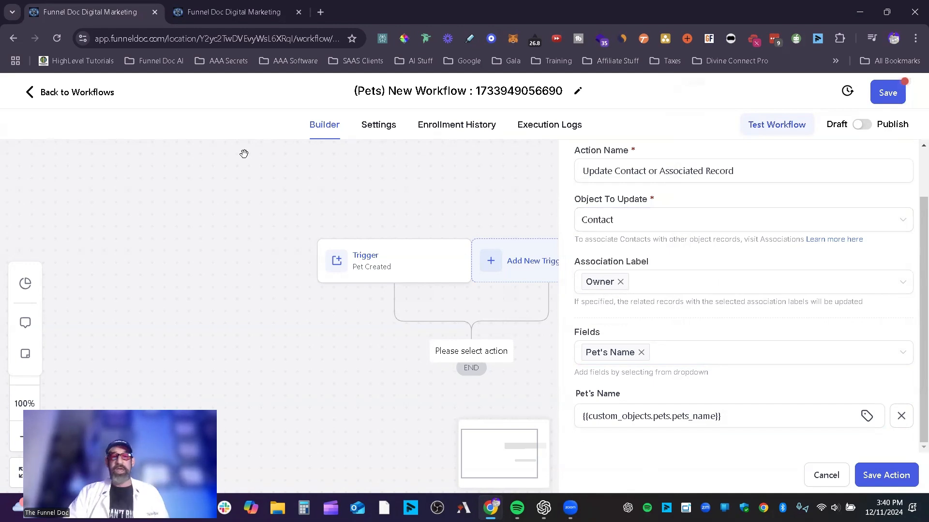
Save the Pets workflow and return to the workflow list.
left_click(89, 87)
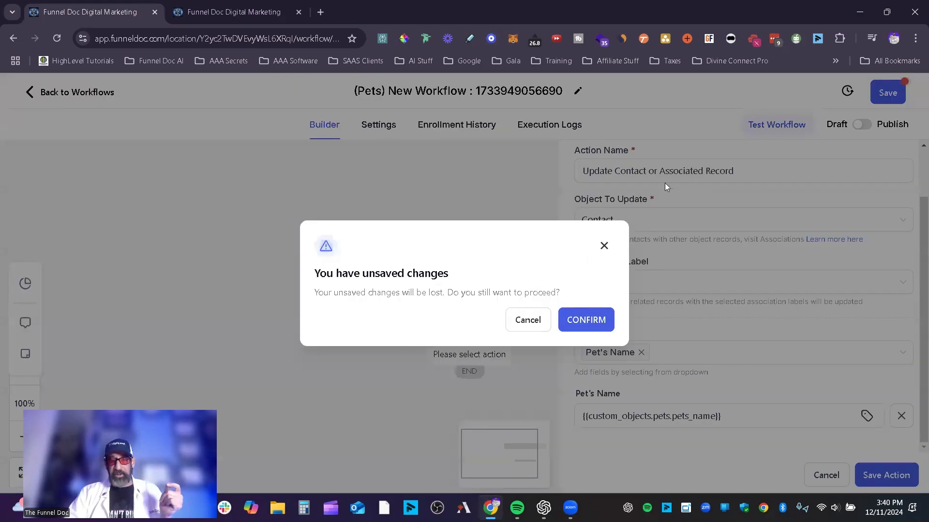
left_click(603, 245)
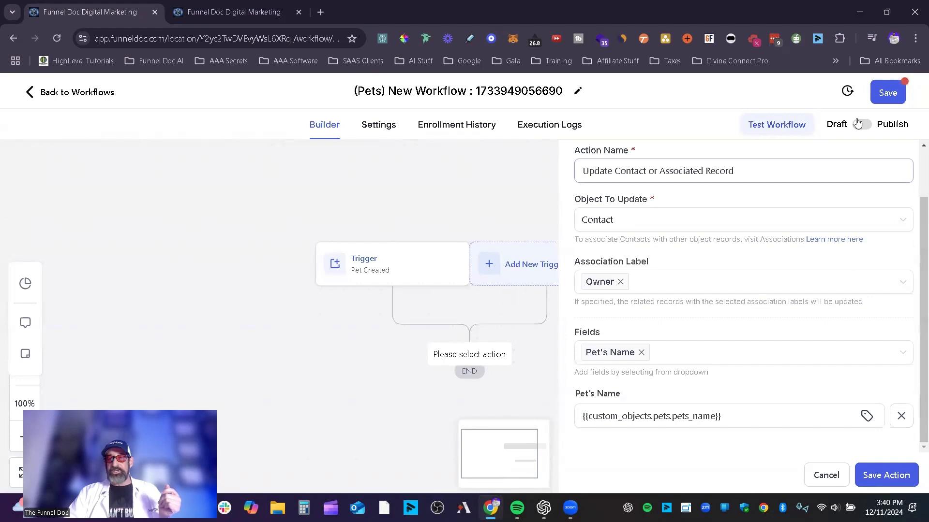
left_click(896, 95)
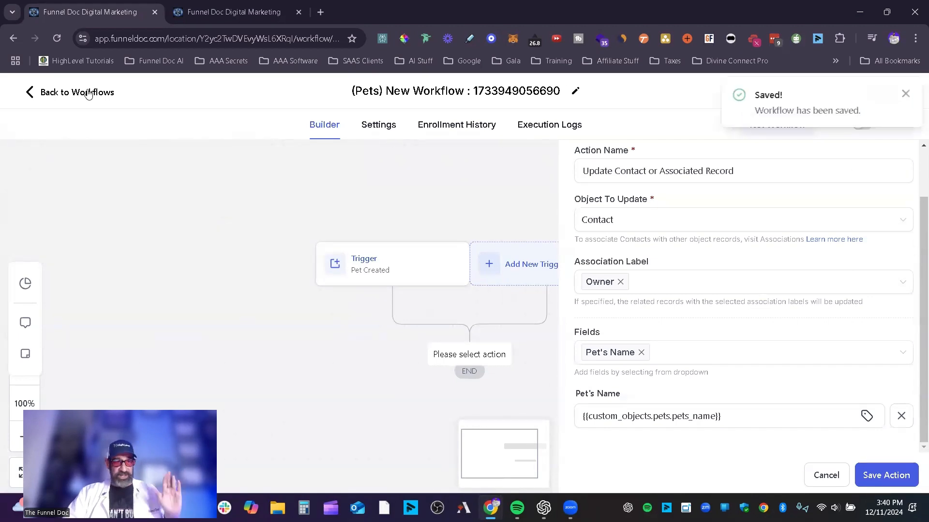
left_click(72, 92)
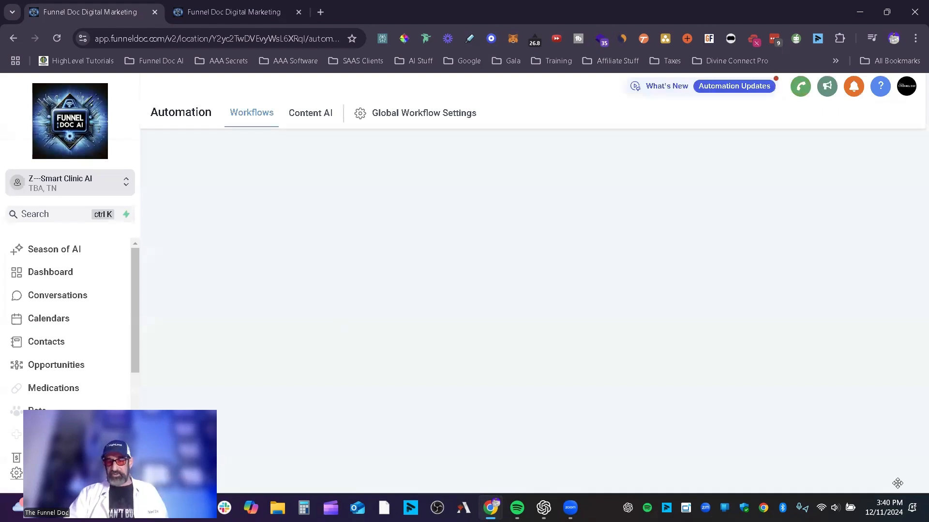
left_click_drag(193, 491, 897, 483)
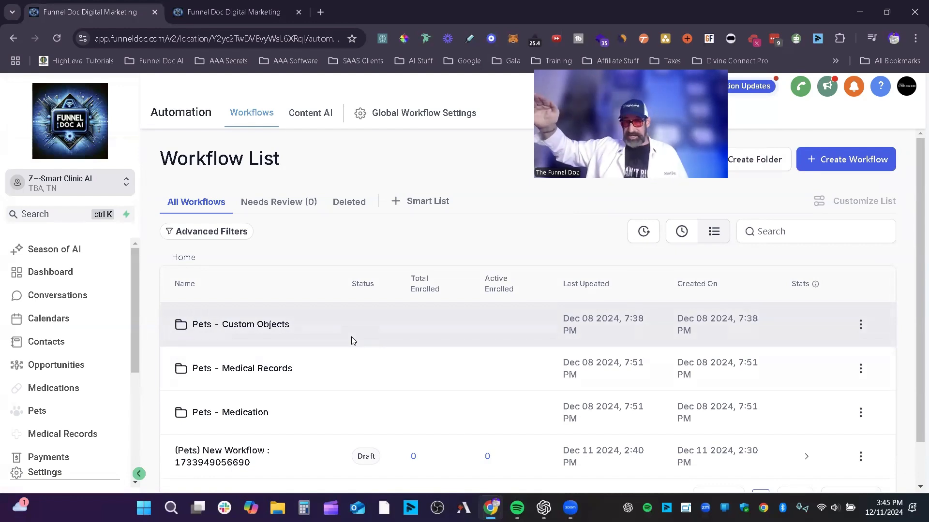
Create a new workflow from scratch and choose Contact Changed as its trigger.
left_click(832, 165)
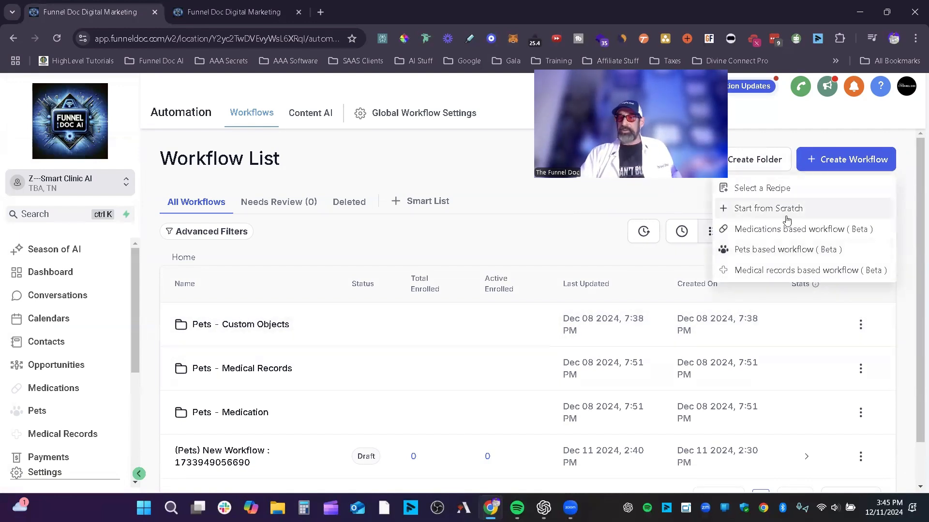
left_click(764, 210)
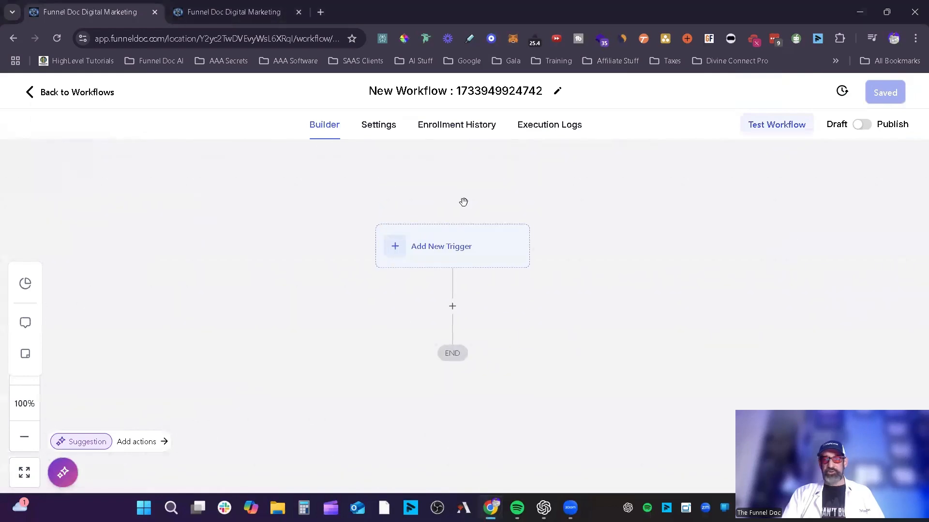
left_click(449, 249)
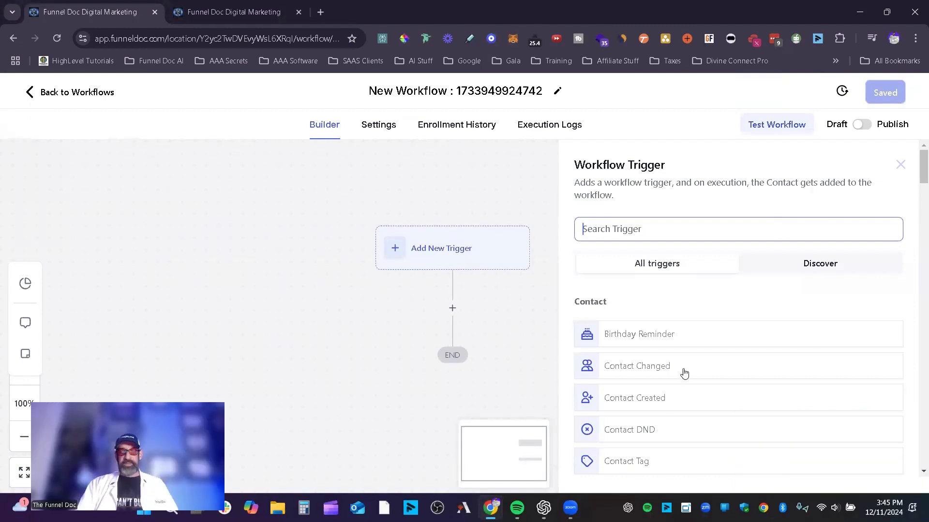
left_click(649, 367)
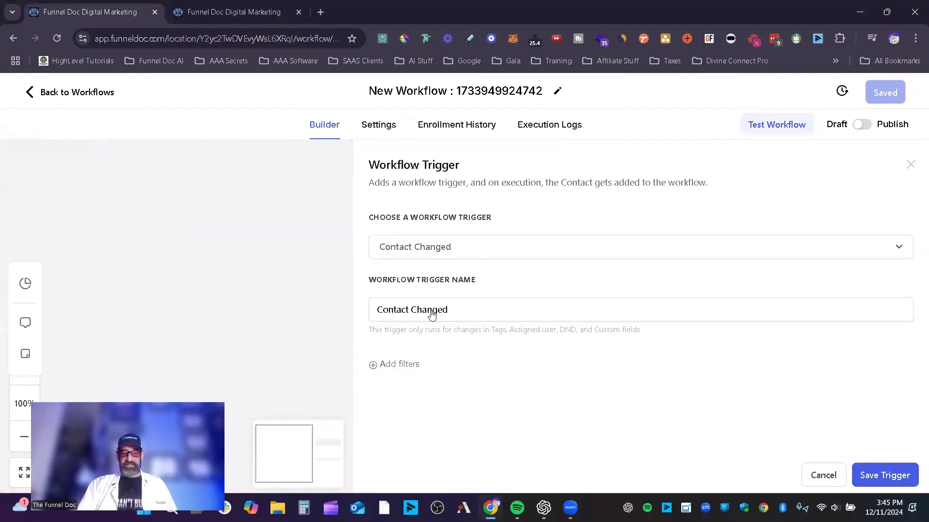
Filter the Contact Changed trigger to run when the Pet's Name custom field has changed, and save the trigger.
left_click(409, 364)
left_click(441, 385)
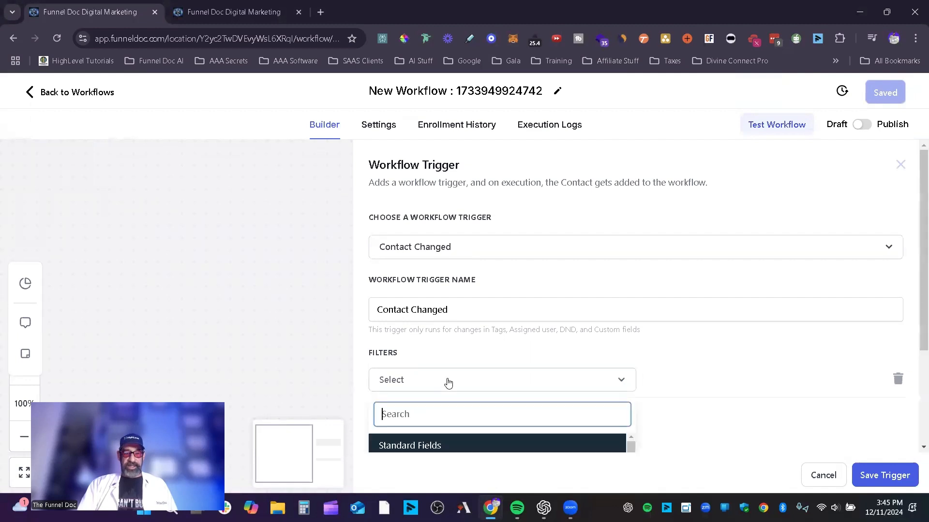
scroll(787, 353, "down", 3)
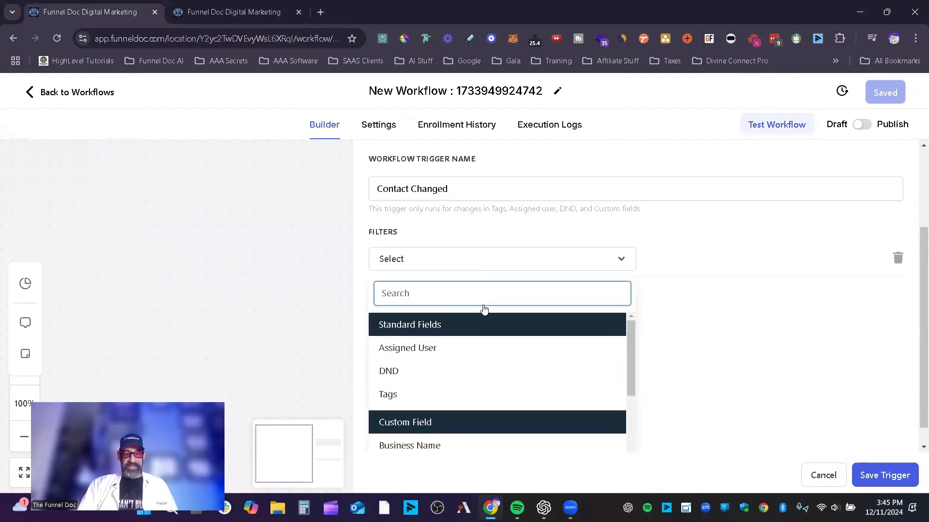
type("name")
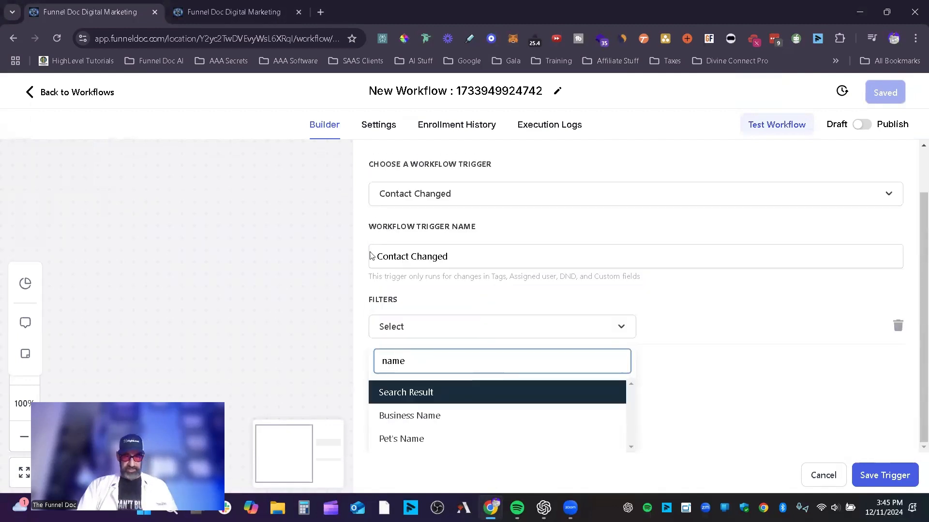
left_click(430, 440)
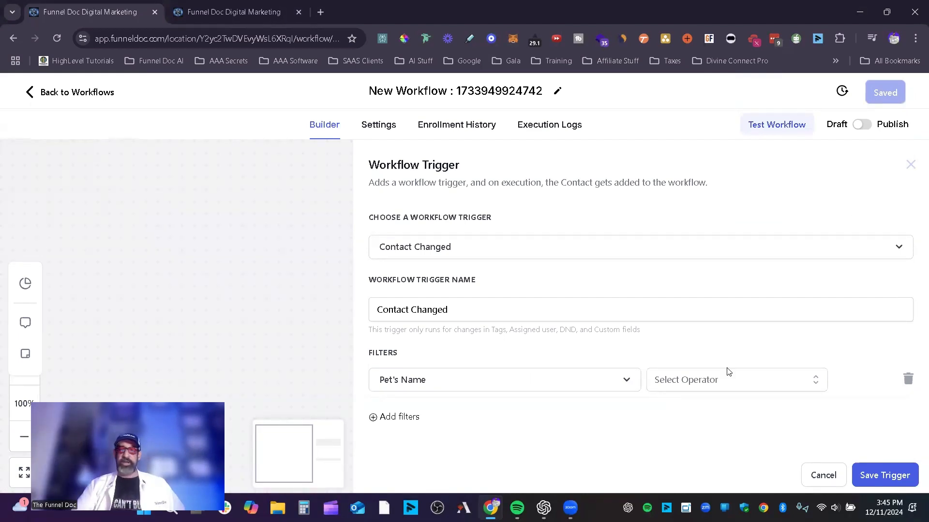
left_click(710, 420)
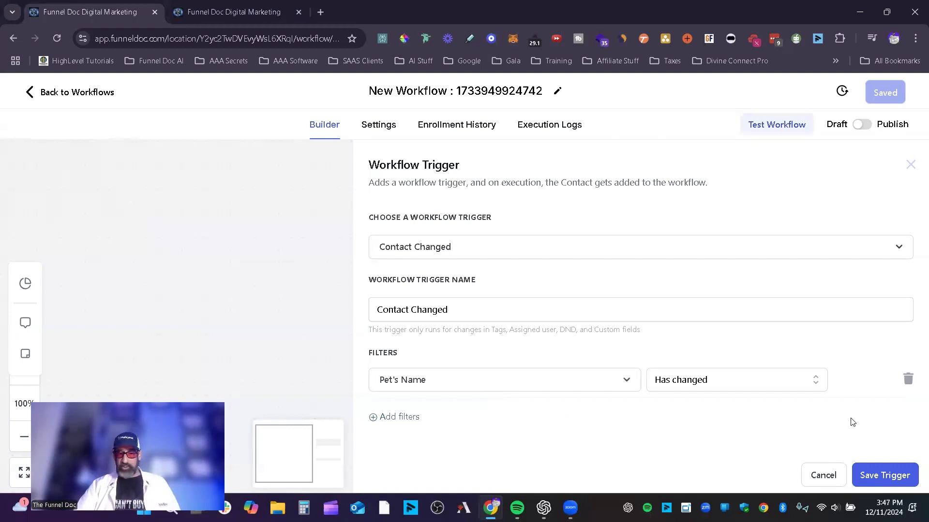
left_click(870, 474)
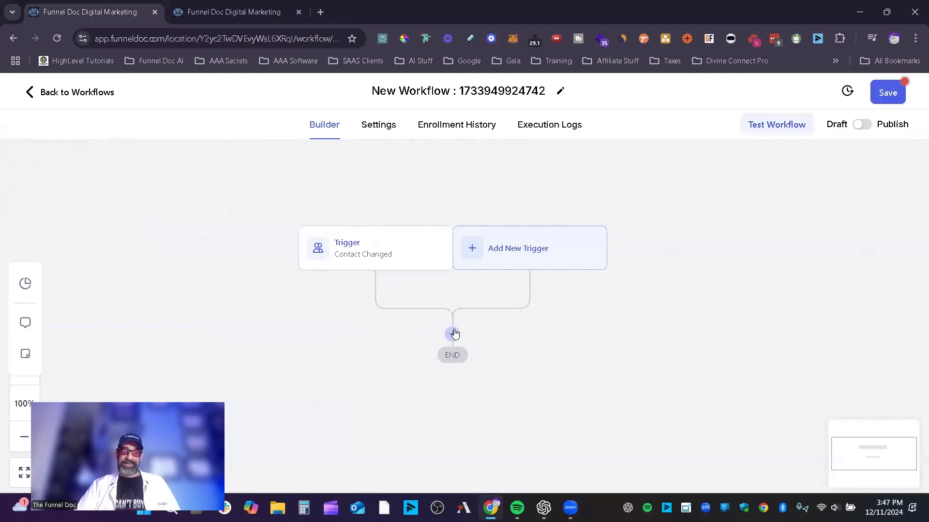
Browse the actions available after the Contact Changed trigger, through to the Communication group.
left_click(452, 334)
scroll(710, 330, "down", 6)
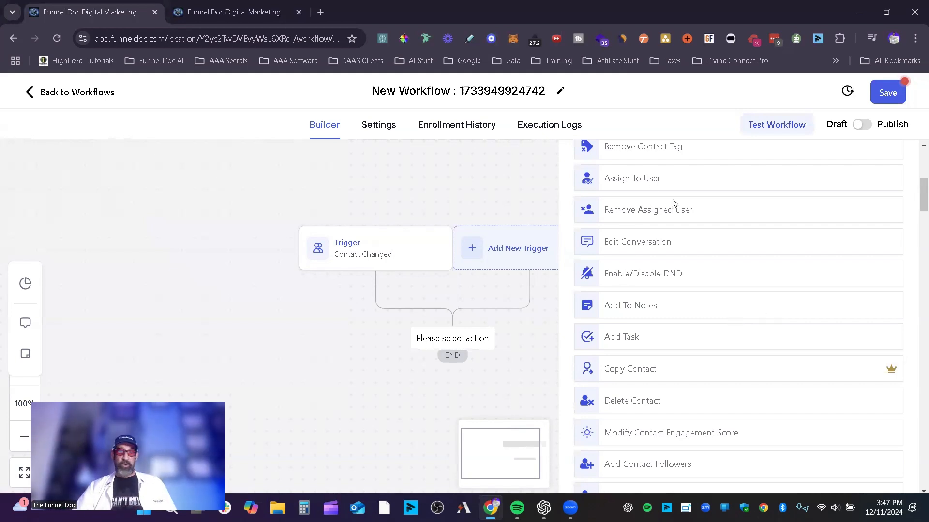
scroll(672, 208, "down", 3)
scroll(657, 339, "down", 3)
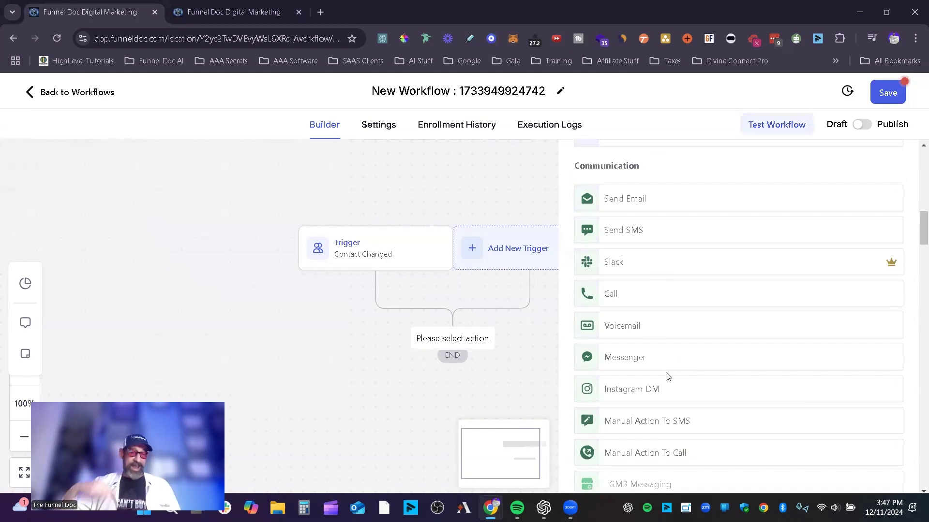